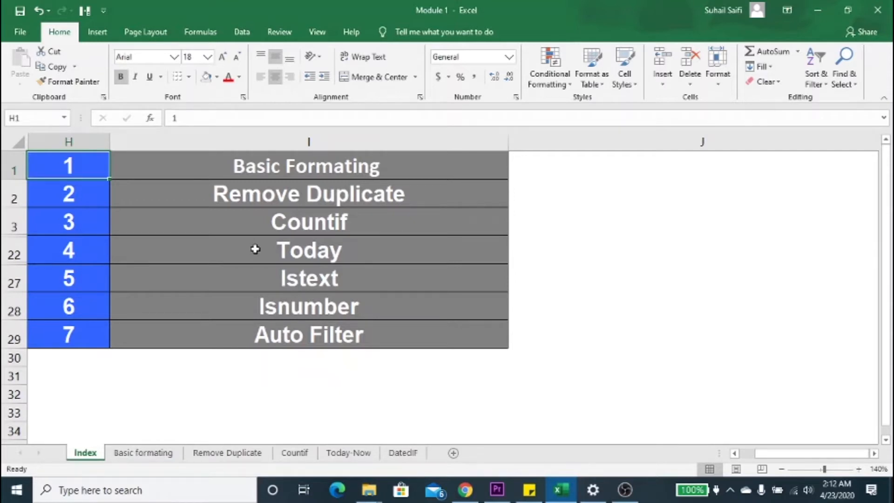
Step: Review the topics listed on the Index sheet, from Basic Formating through Auto Filter
key(Right)
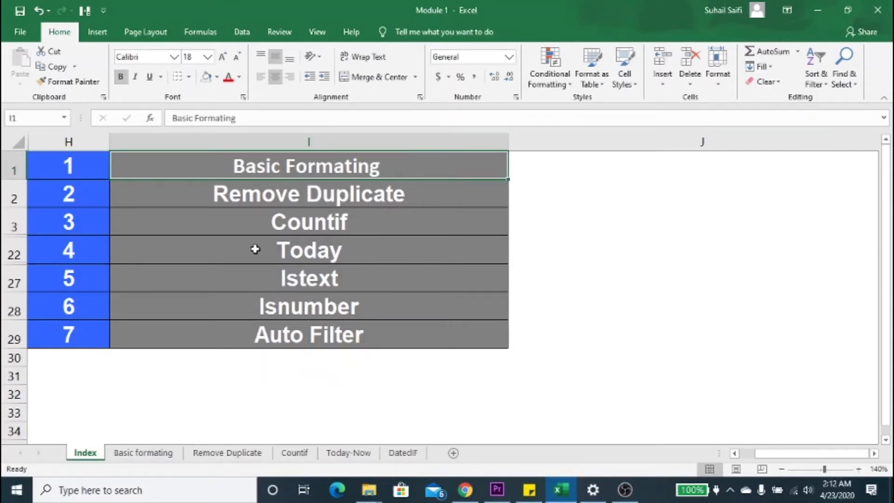
key(Down)
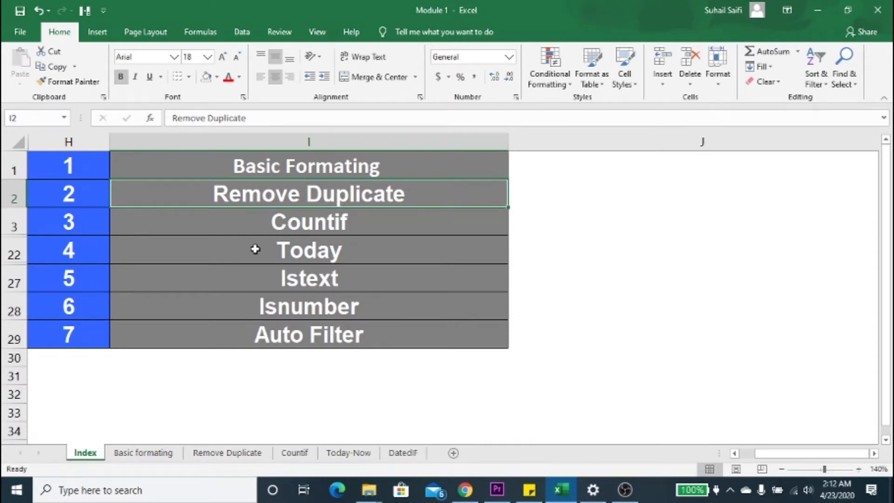
key(Down)
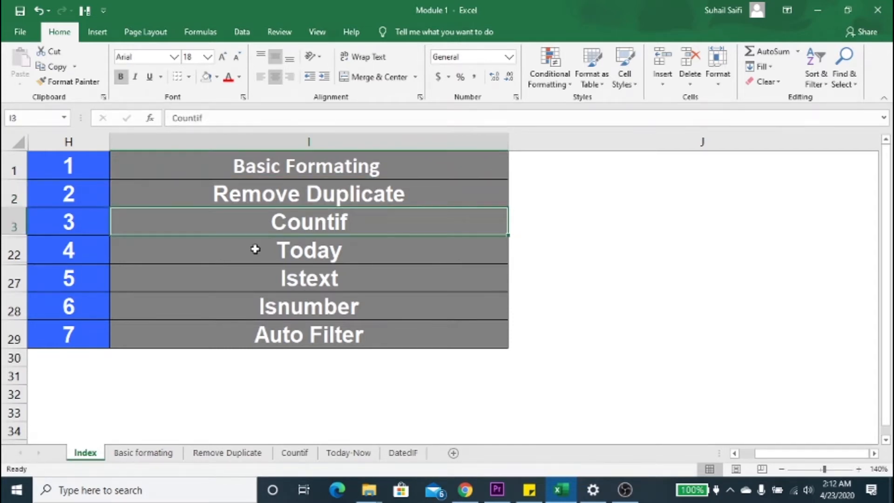
key(Up)
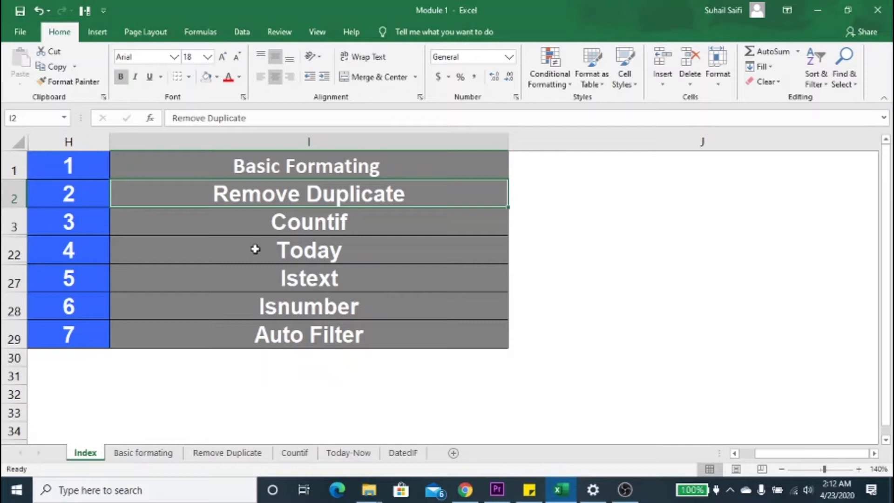
key(Down)
key(Up)
key(Down)
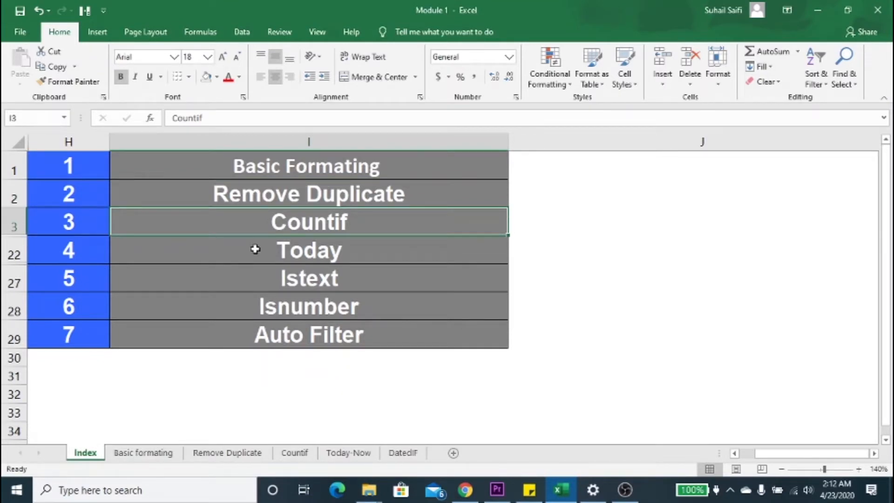
key(Down)
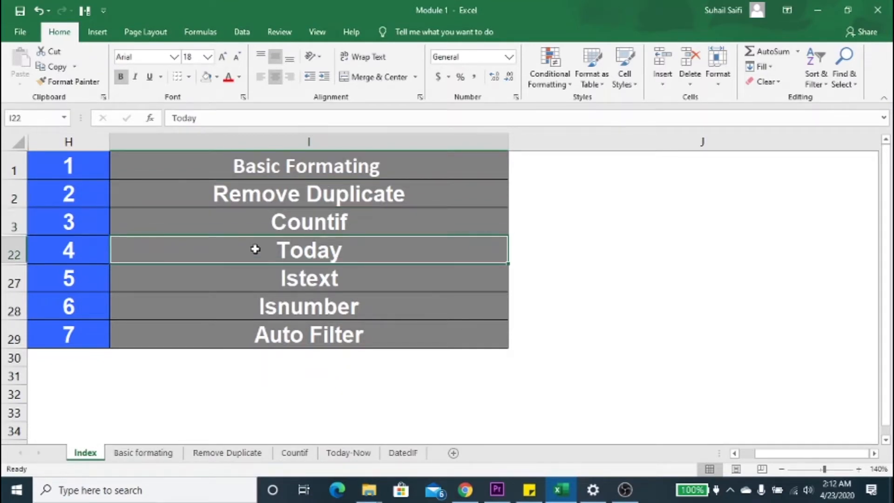
key(Down)
key(Down)
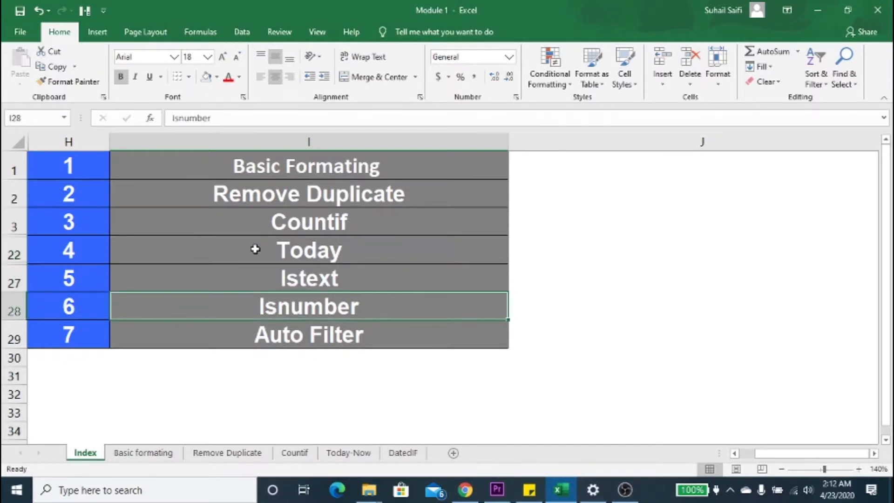
key(Down)
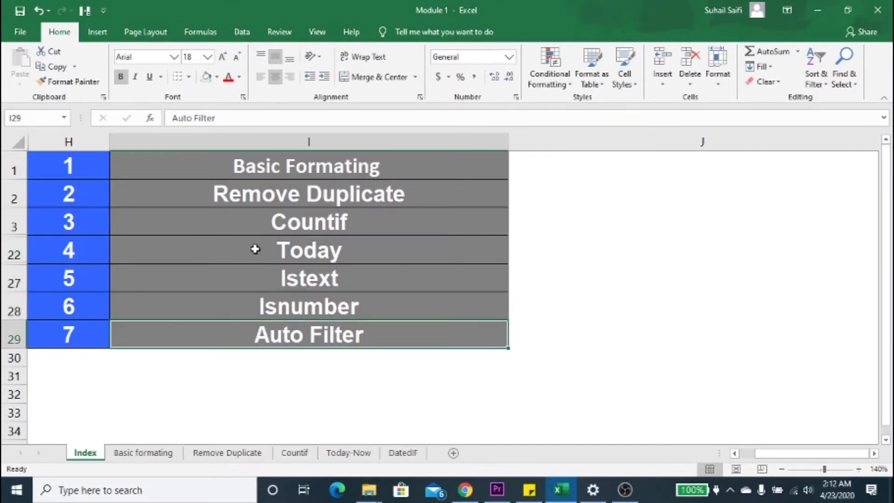
key(Up)
key(Up)
key(Up)
key(Up)
key(Up)
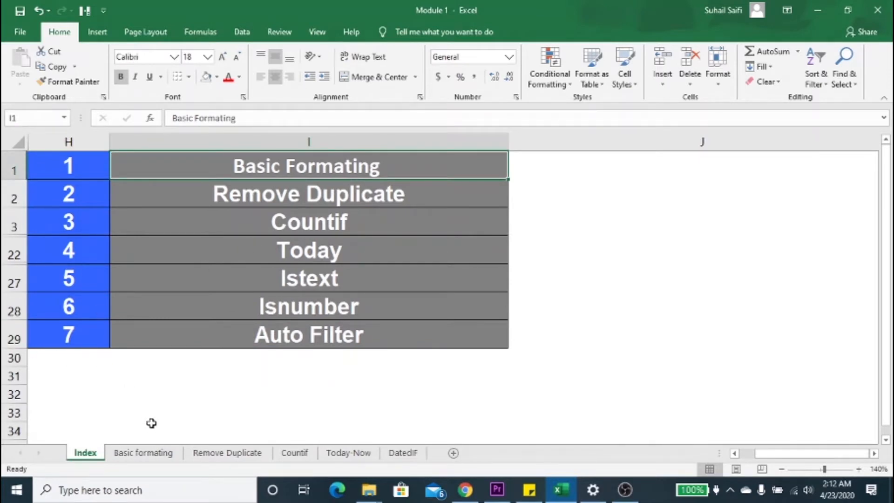
Step: Open the Basic formating sheet and look over the table with columns Data1 to Data5
click(143, 452)
click(301, 334)
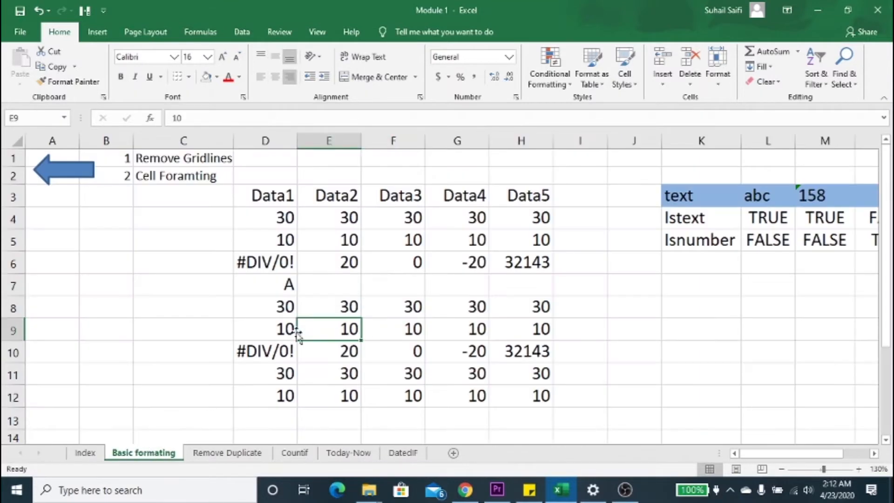
click(277, 192)
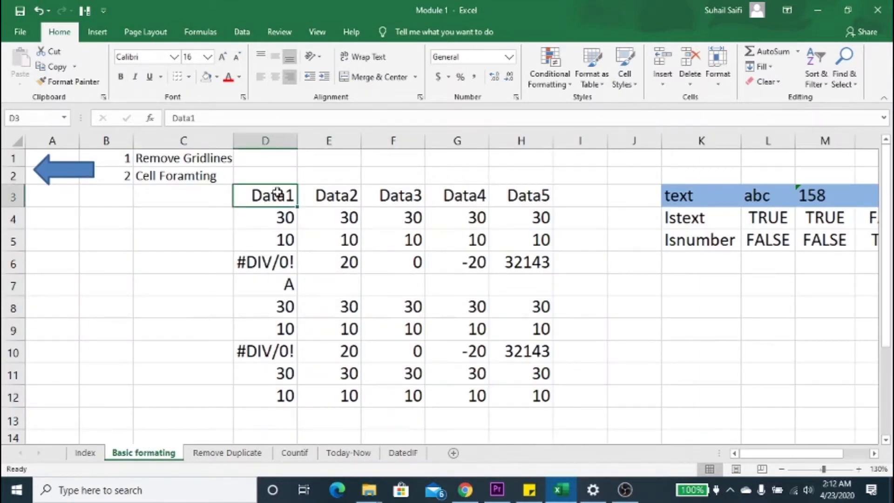
drag(278, 192, 517, 369)
click(406, 336)
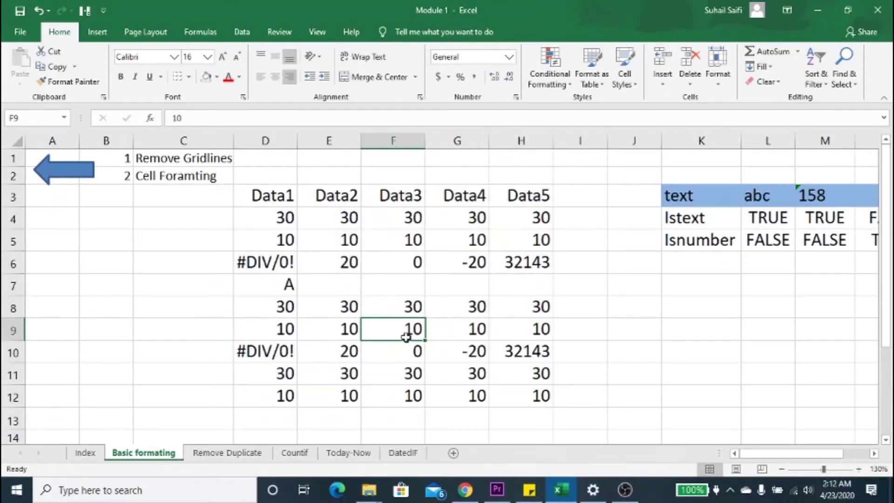
drag(281, 198, 347, 275)
Step: Left-align the value in cell D5 and centre the value in cell E5 horizontally
click(293, 233)
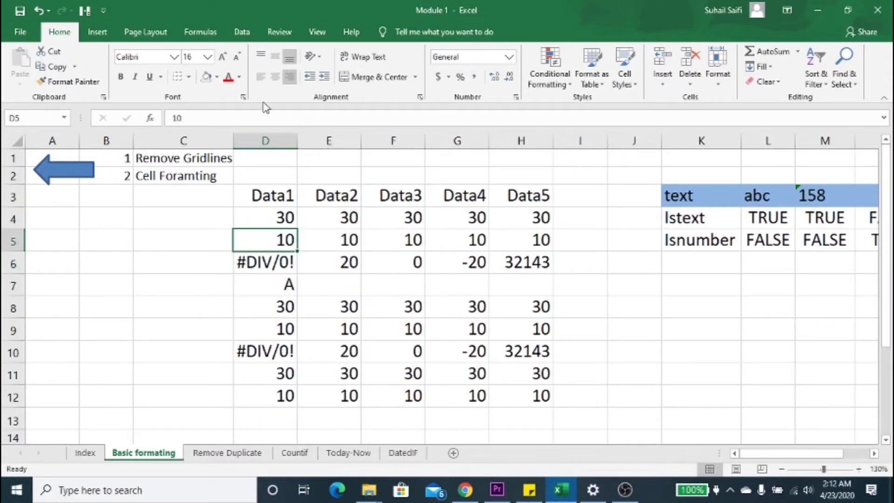
click(259, 82)
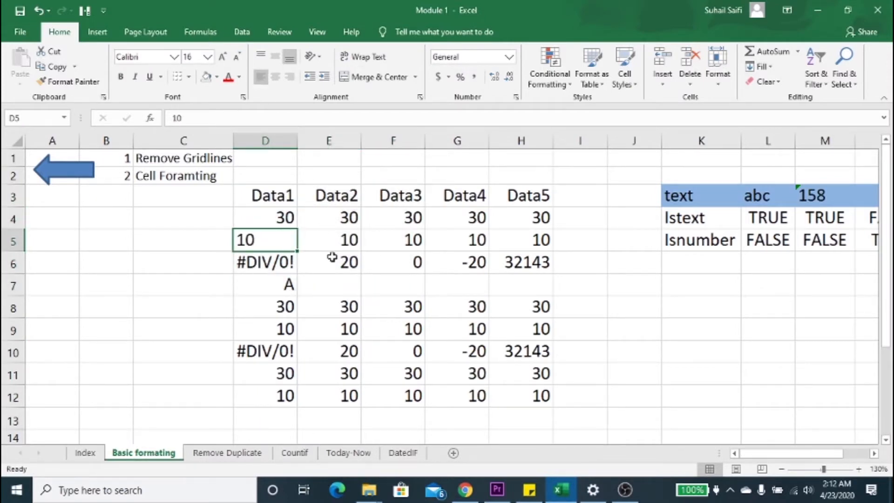
click(349, 239)
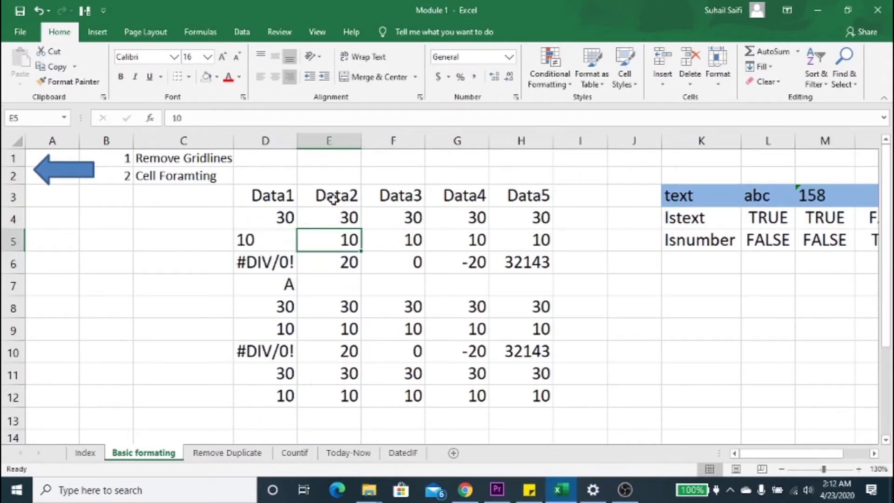
click(275, 77)
click(410, 219)
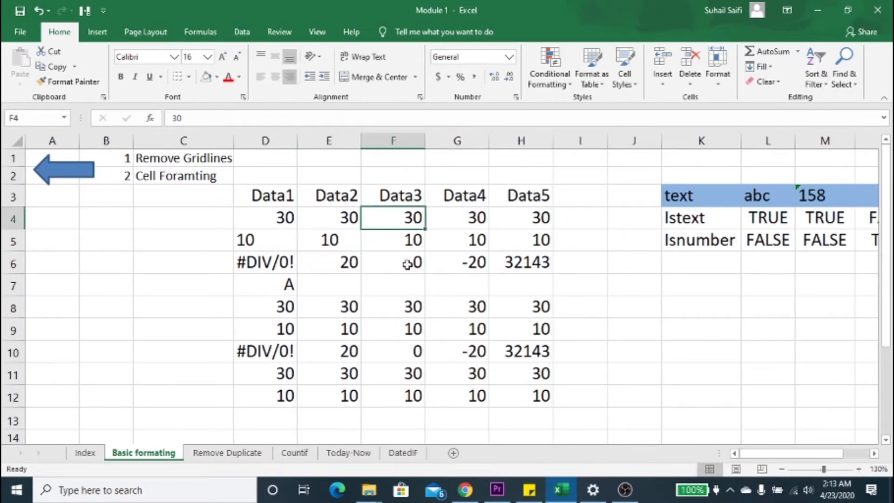
Step: Centre all cells of the data table D3:H12 both vertically and horizontally
click(411, 247)
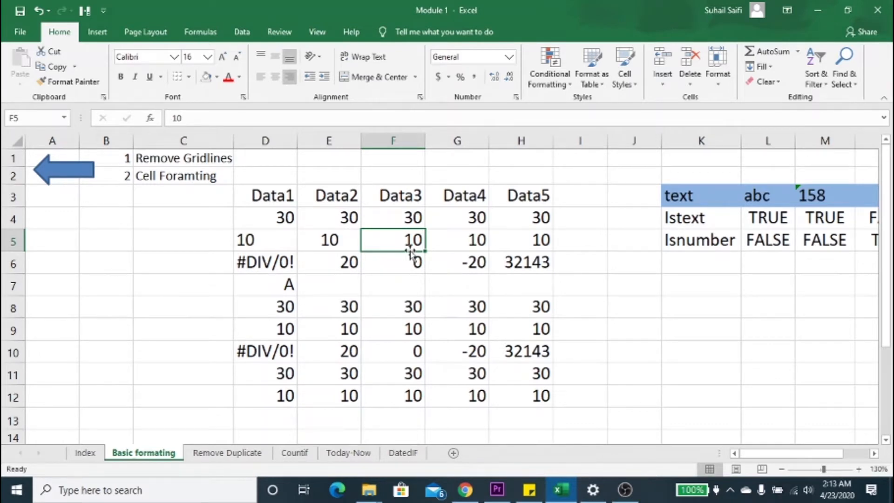
key(Up)
key(Up)
key(Left)
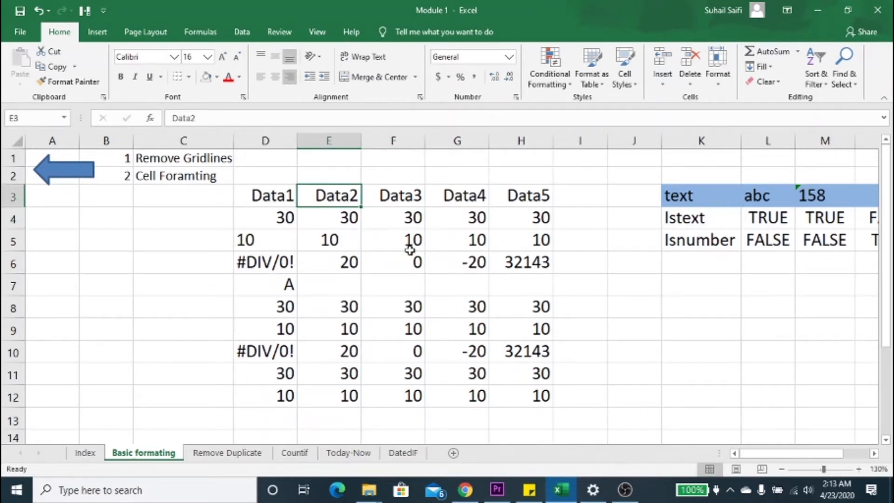
key(Left)
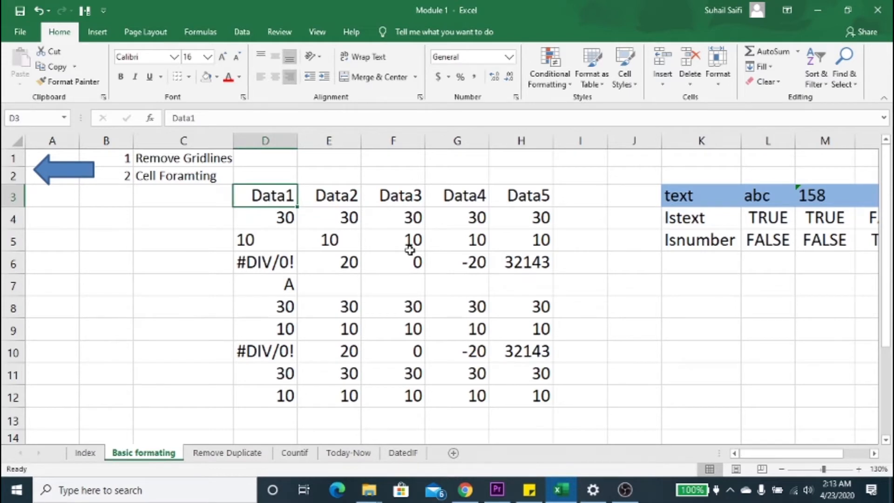
key(shift+Down)
key(shift+Down)
key(shift+Down)
key(shift+Down)
key(shift+Down)
key(shift+Down)
key(shift+Down)
key(shift+Down)
key(shift+Down)
key(ctrl+shift+Right)
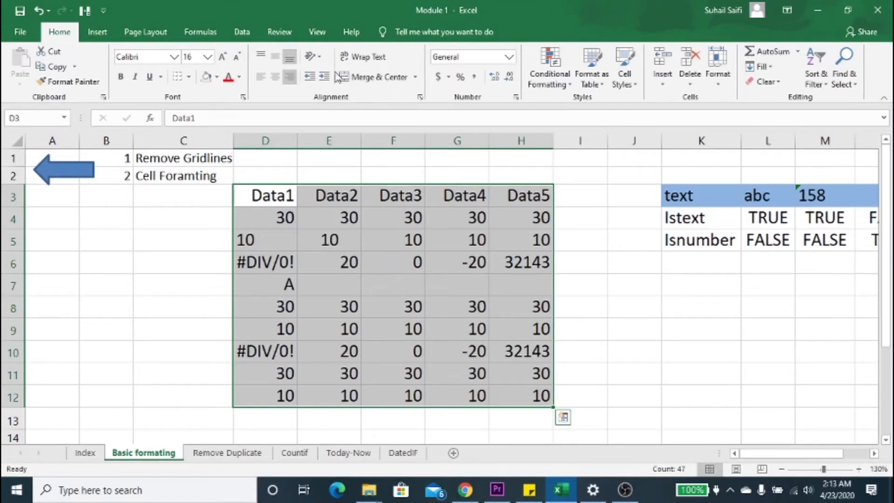
click(273, 58)
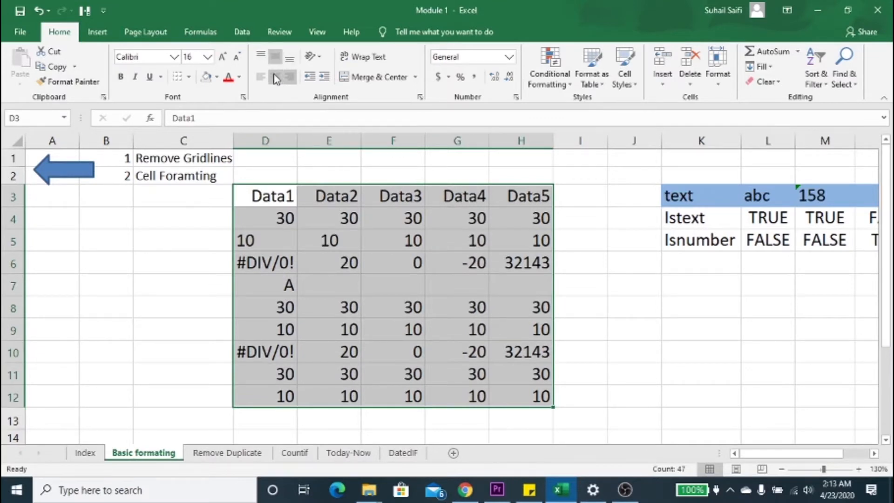
click(276, 77)
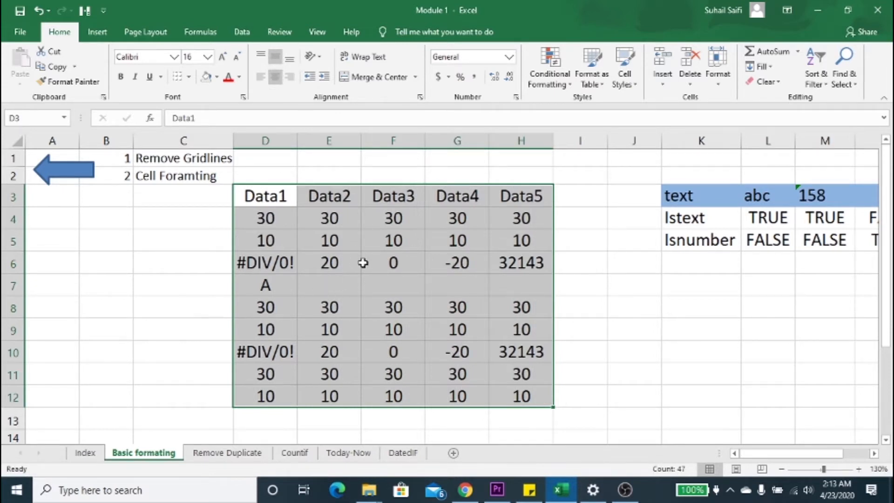
Step: Try left and top alignment on the data table D3:H12, and return it to centre and middle alignment
click(259, 78)
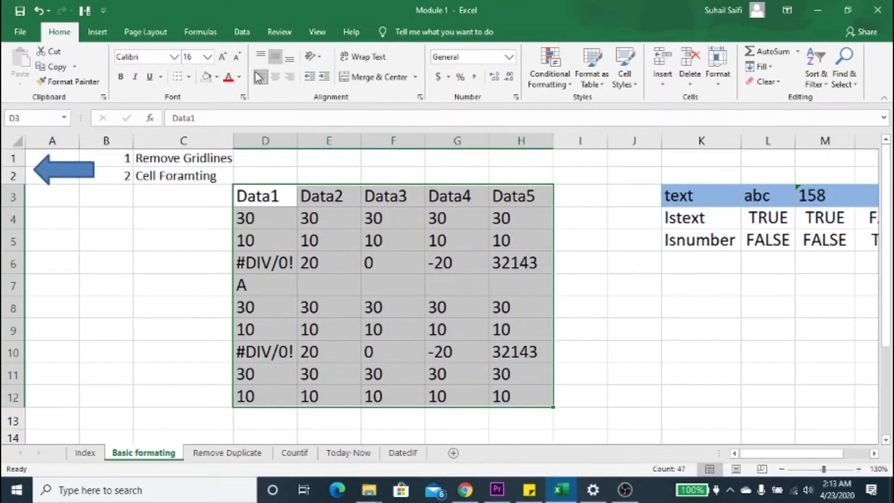
click(260, 58)
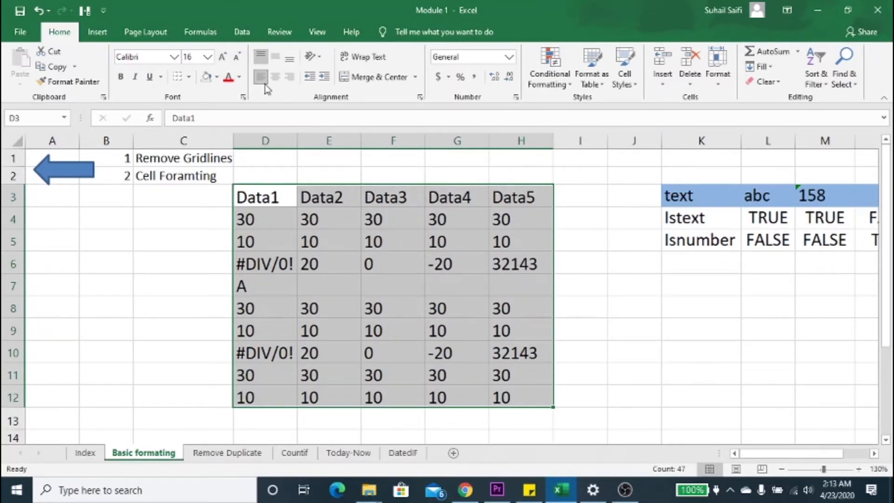
click(275, 77)
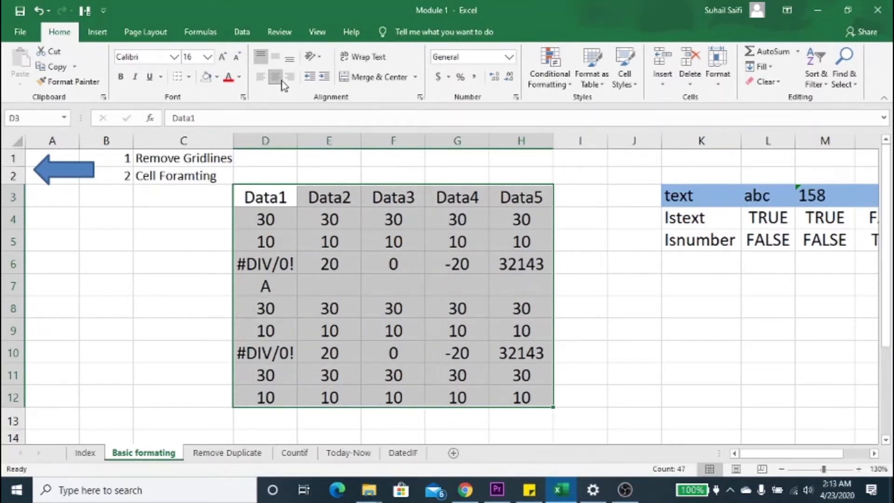
click(274, 55)
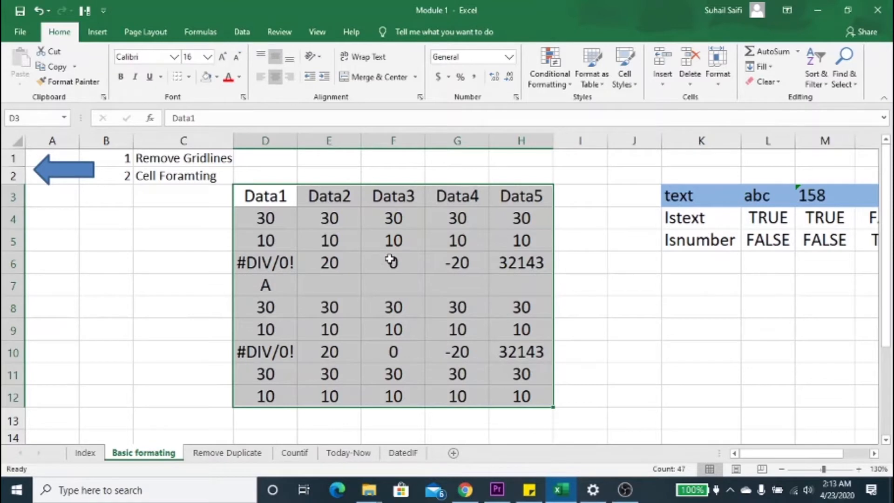
Step: Try bottom alignment on the data table D3:H12 and switch it back to middle alignment
click(277, 54)
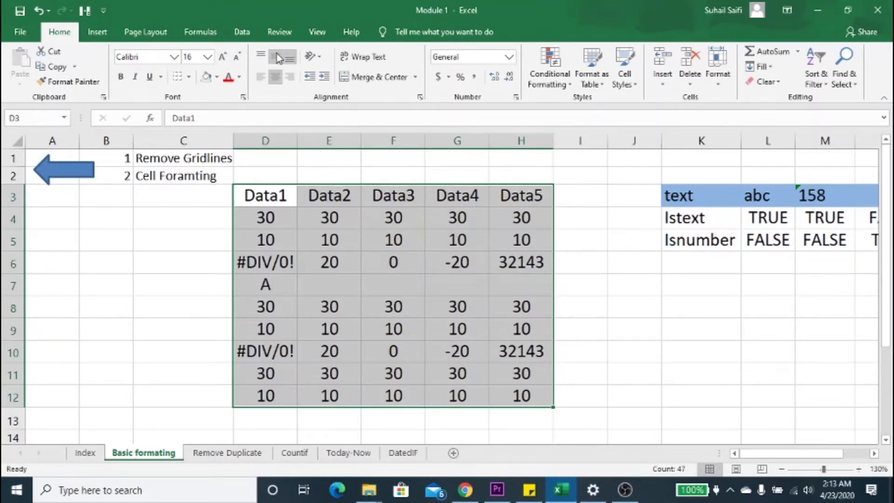
click(276, 56)
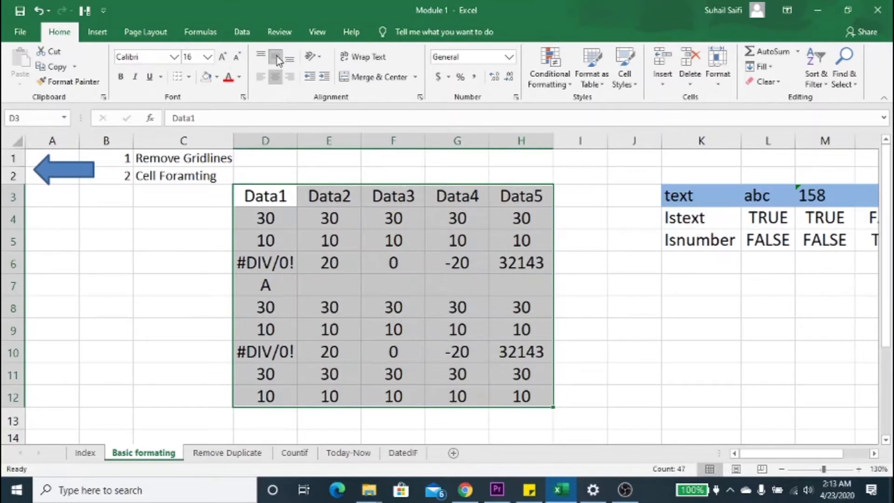
click(289, 61)
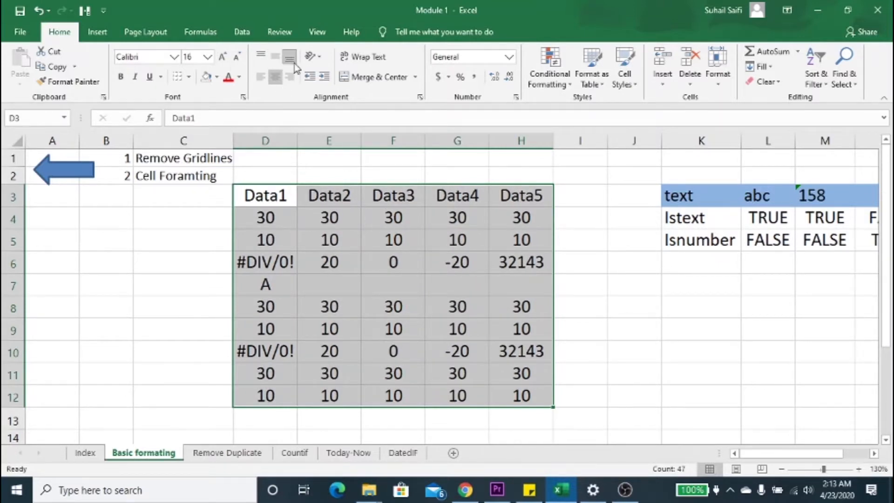
click(272, 58)
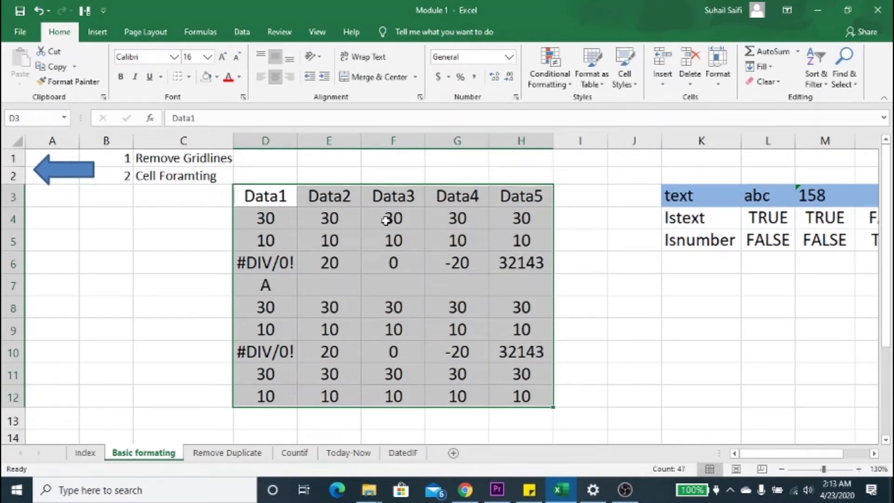
Step: Fill the header row D3:H3, Data1 to Data5, with a light orange theme colour
click(267, 204)
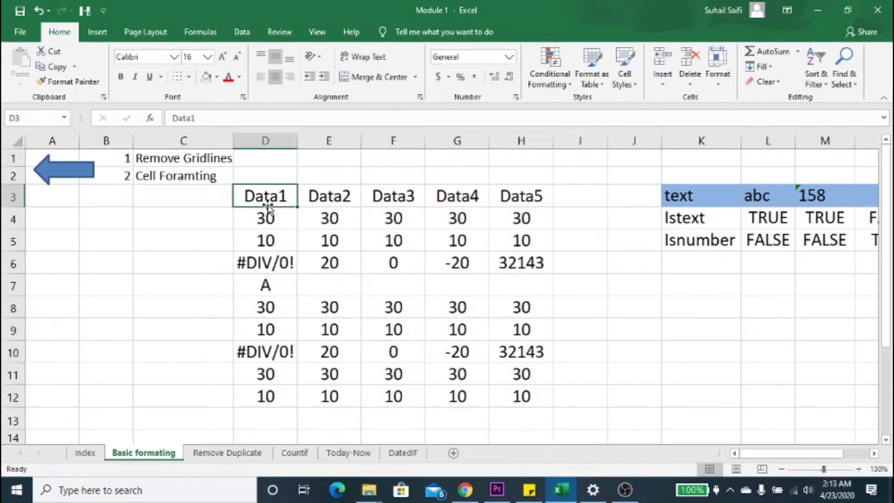
key(ctrl+shift+Right)
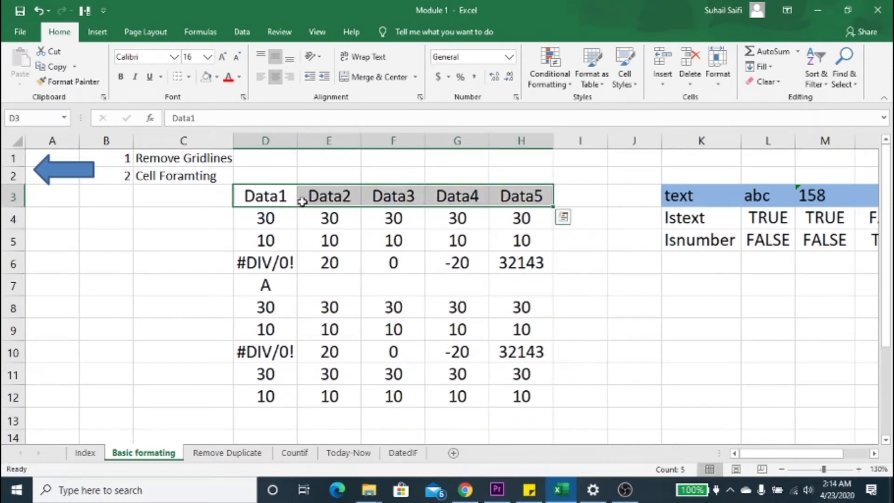
click(218, 78)
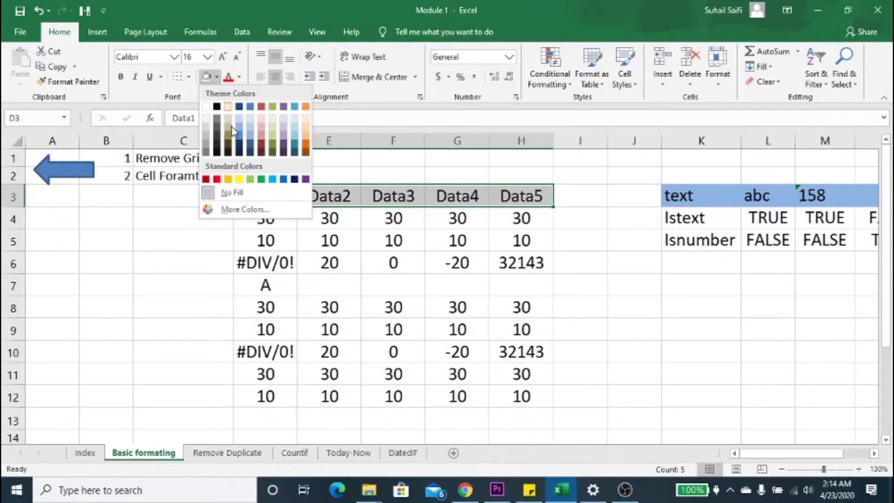
click(305, 134)
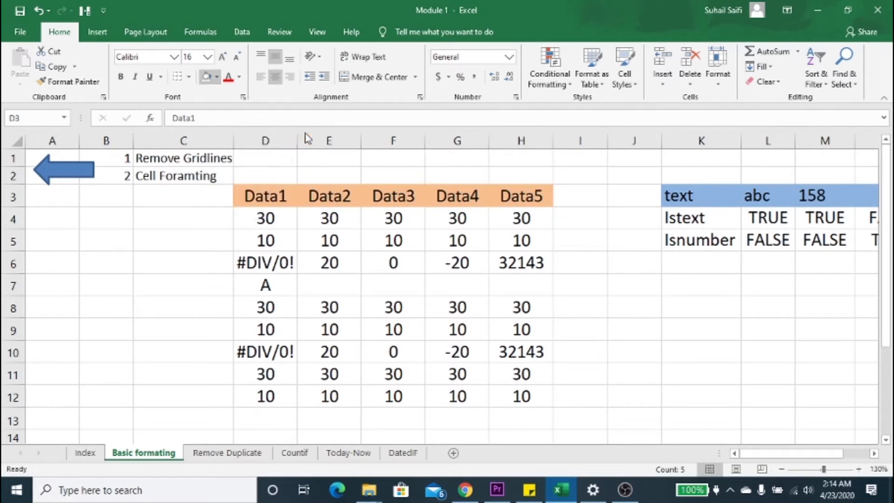
click(272, 217)
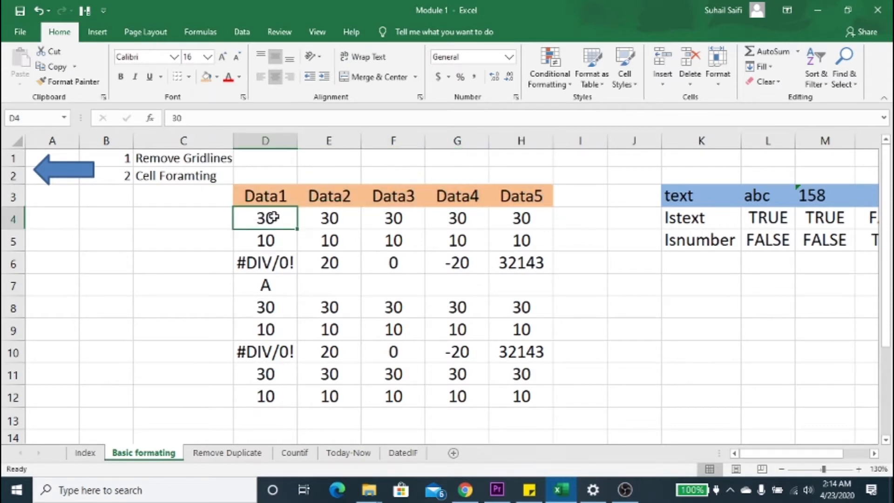
Step: Fill the data cells below the header row, D4:H12, with a dark tan theme colour
drag(273, 217, 535, 398)
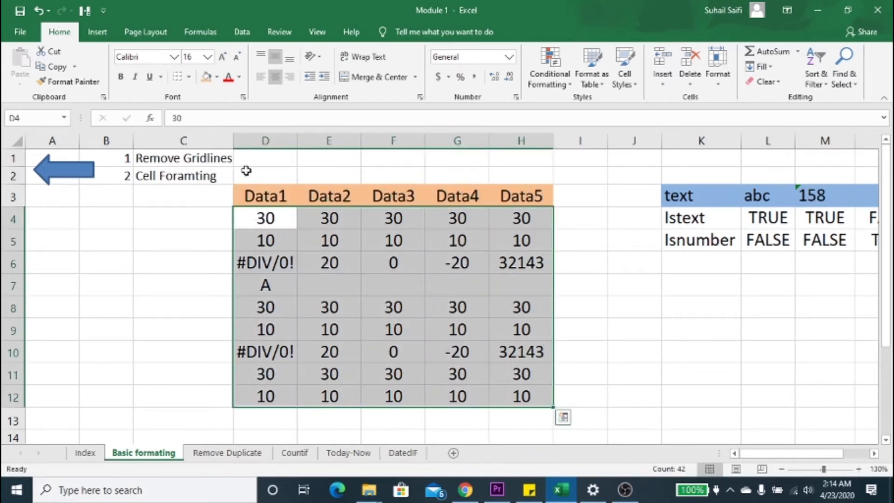
click(217, 77)
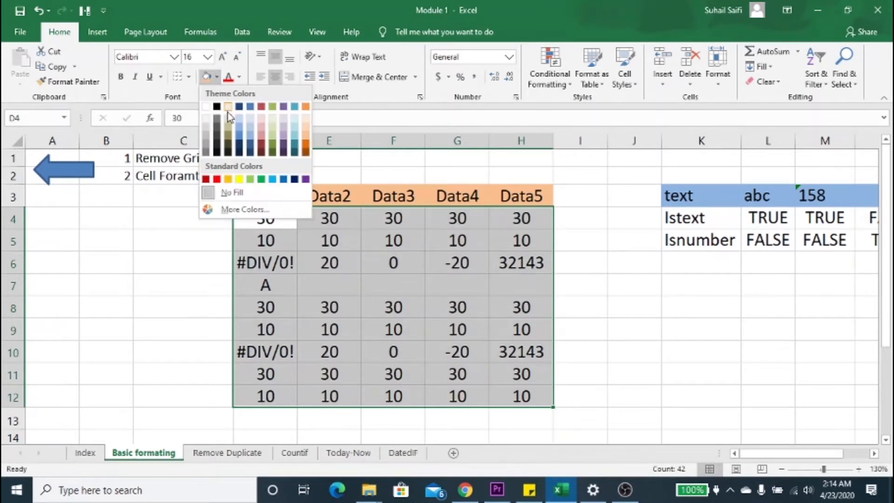
click(228, 150)
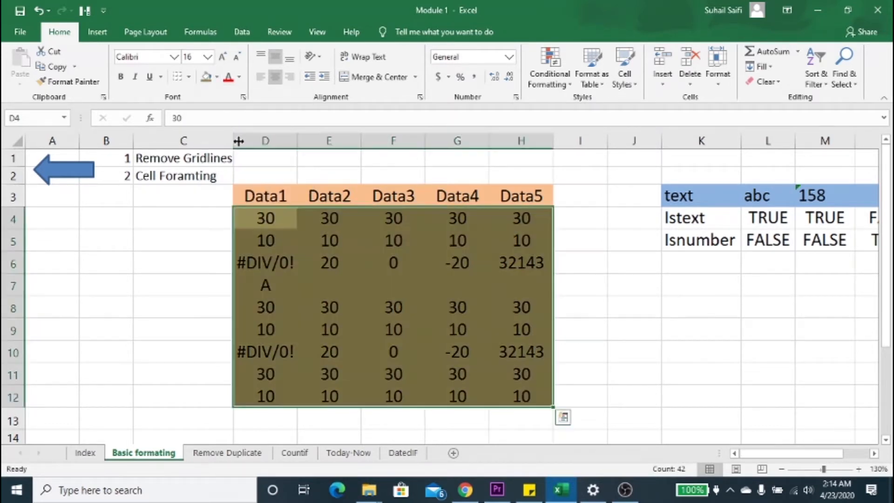
click(266, 195)
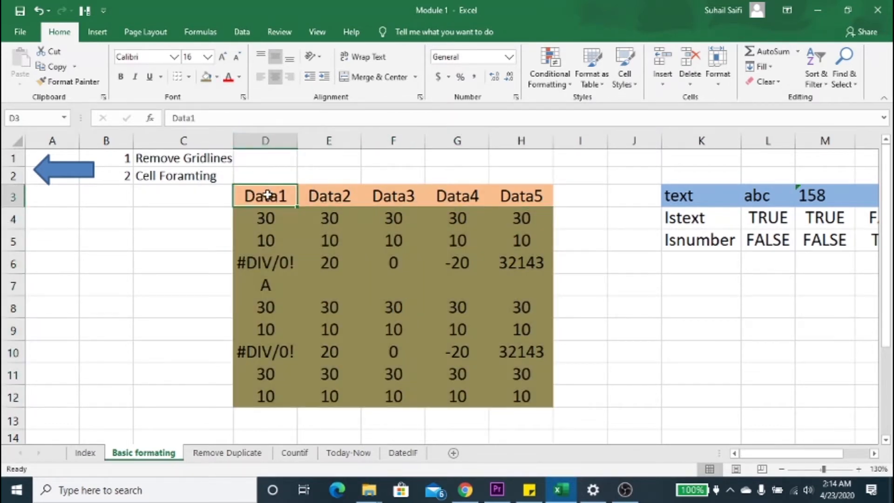
click(328, 203)
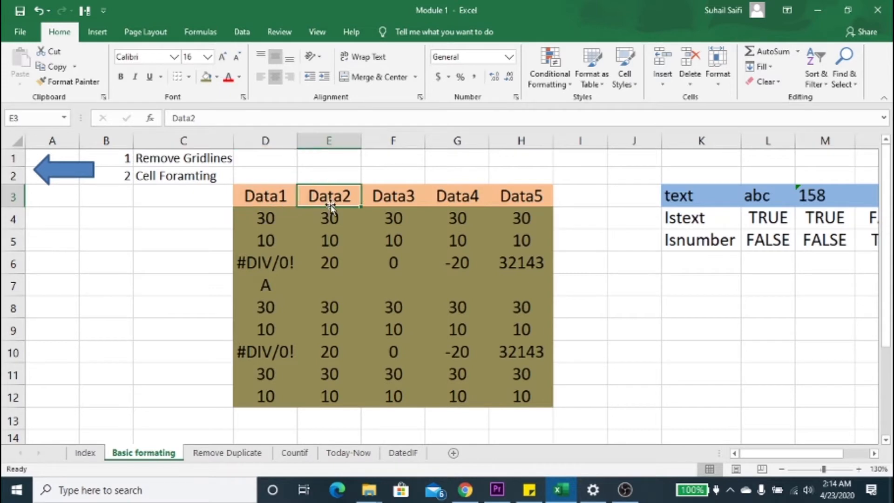
click(275, 196)
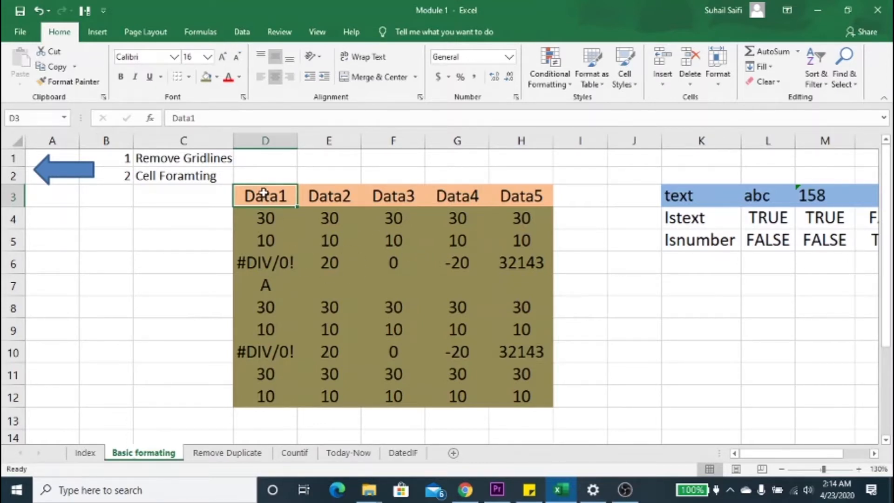
click(316, 197)
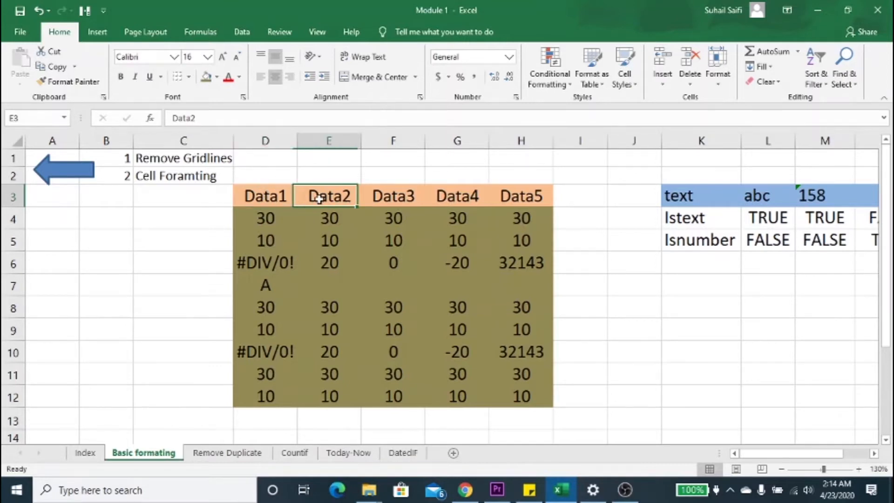
click(375, 202)
Step: Try font size 18 on the data table D3:H12 and return it to size 16
click(265, 201)
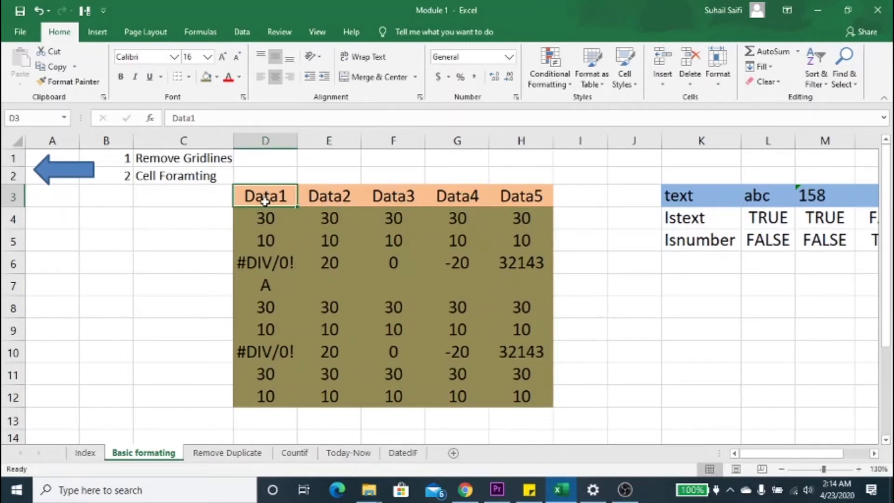
key(ctrl+shift+Down)
key(ctrl+shift+Right)
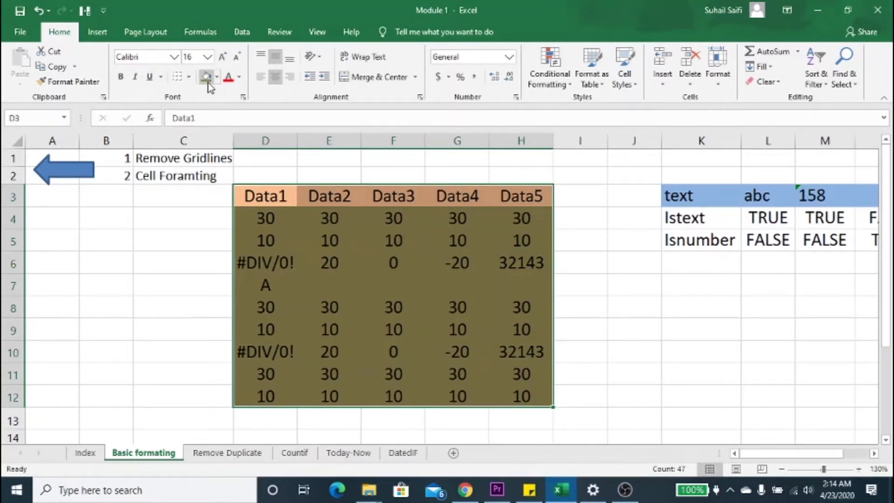
click(208, 56)
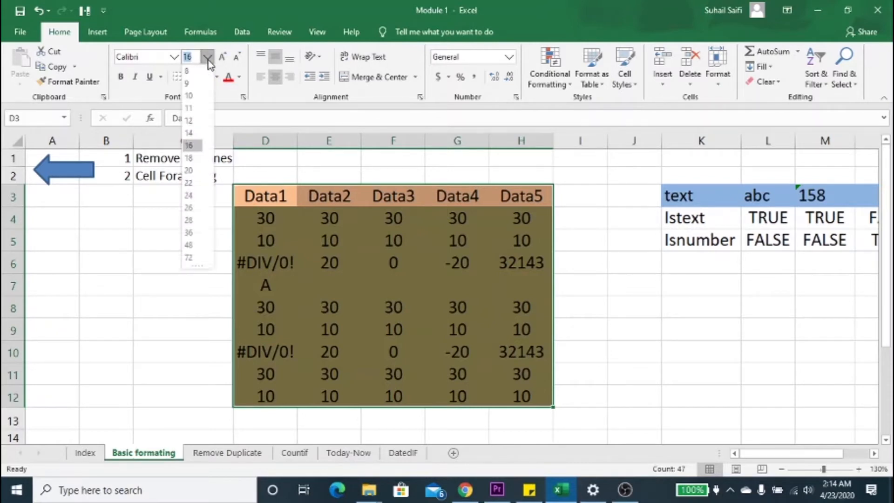
click(208, 56)
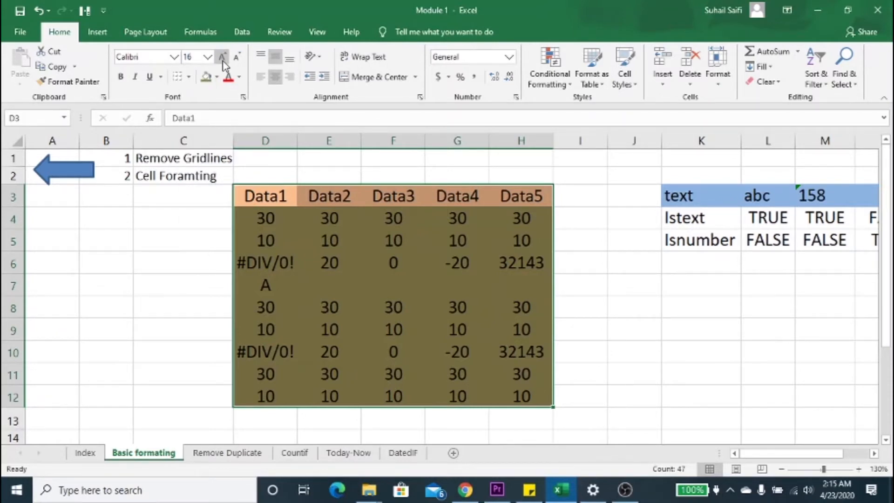
click(223, 58)
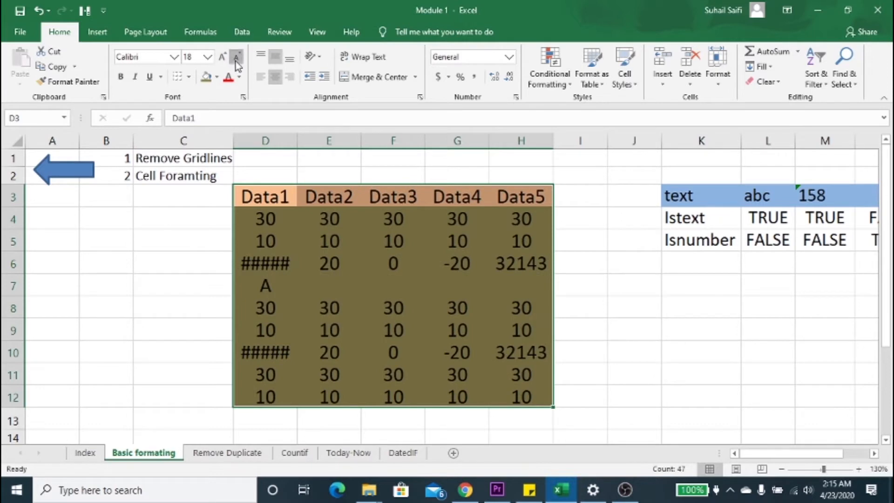
click(237, 57)
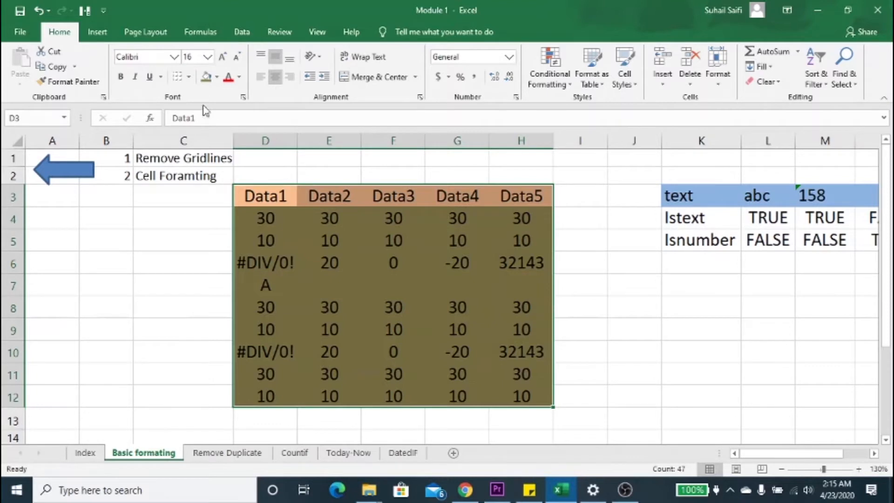
Step: Try All Borders on the data table D3:H12 and clear the borders again with No Border
click(189, 77)
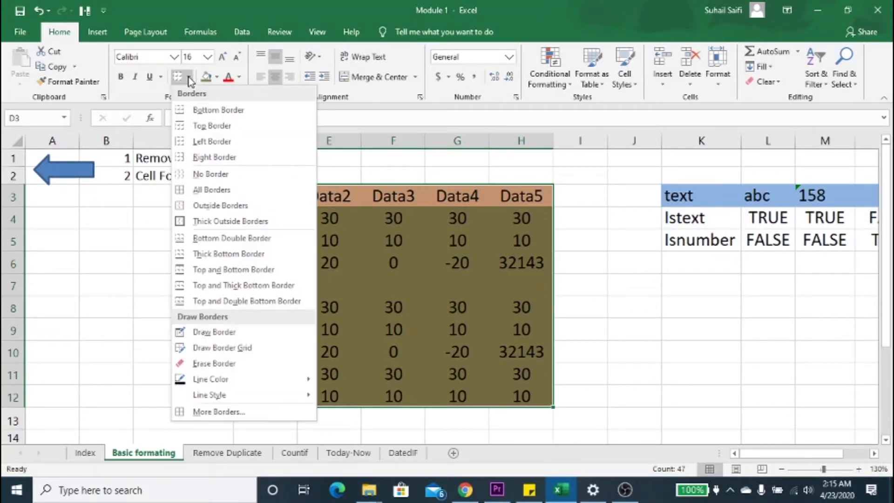
click(209, 190)
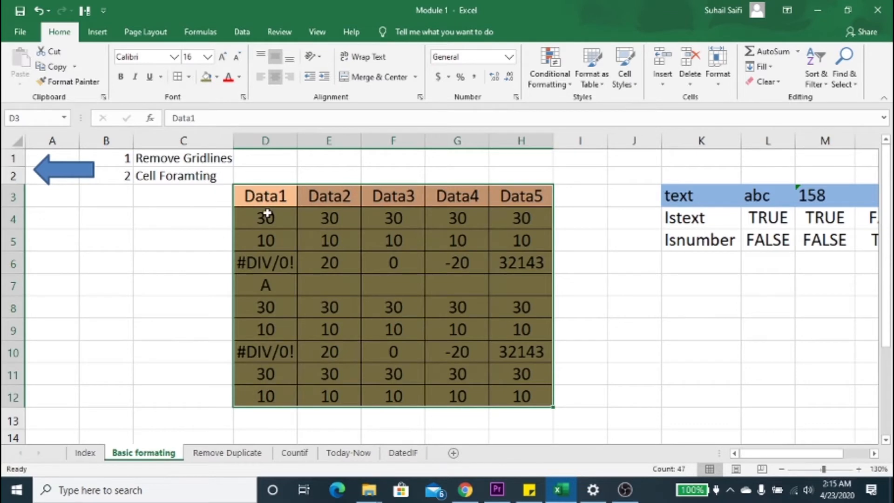
click(189, 77)
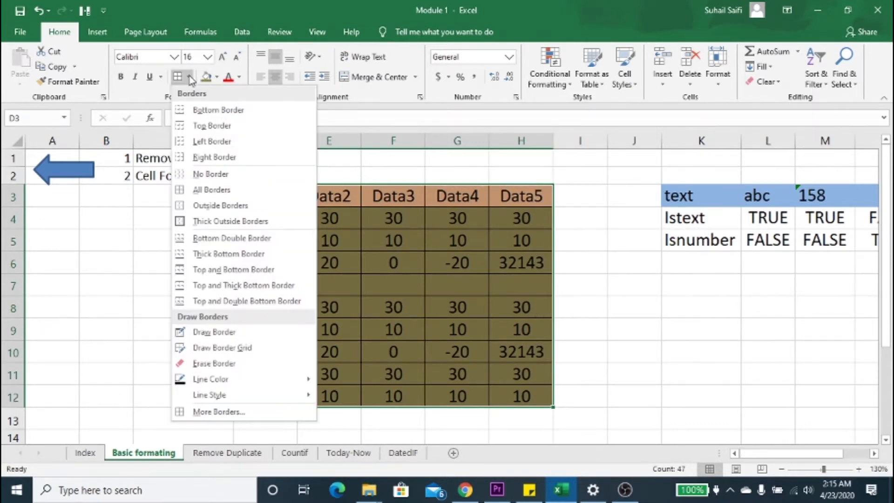
click(209, 177)
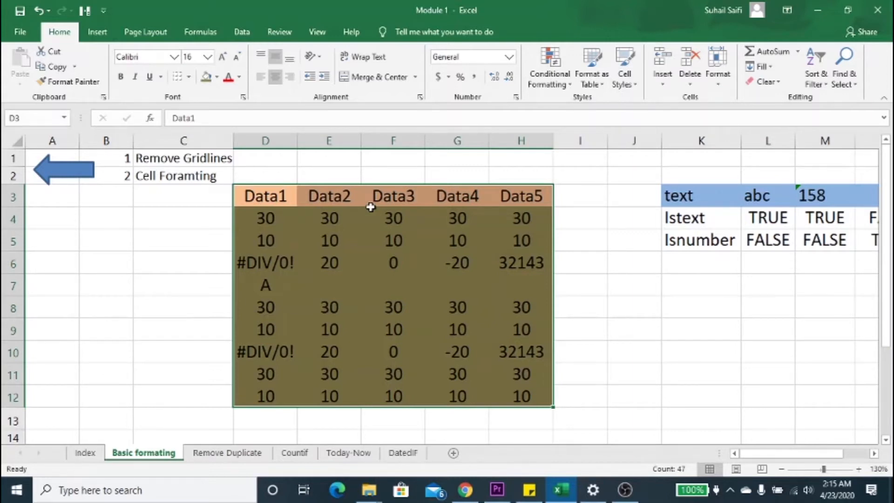
Step: Apply All Borders to every cell of the data table D3:H12
key(alt)
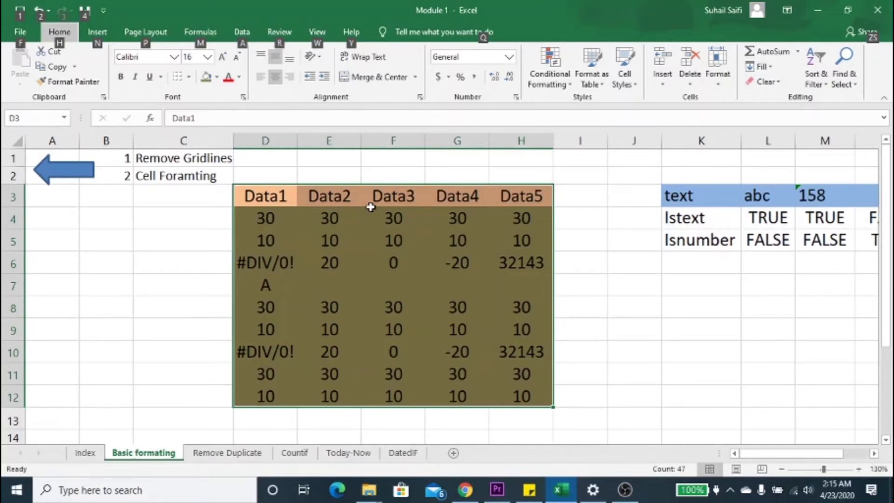
key(h)
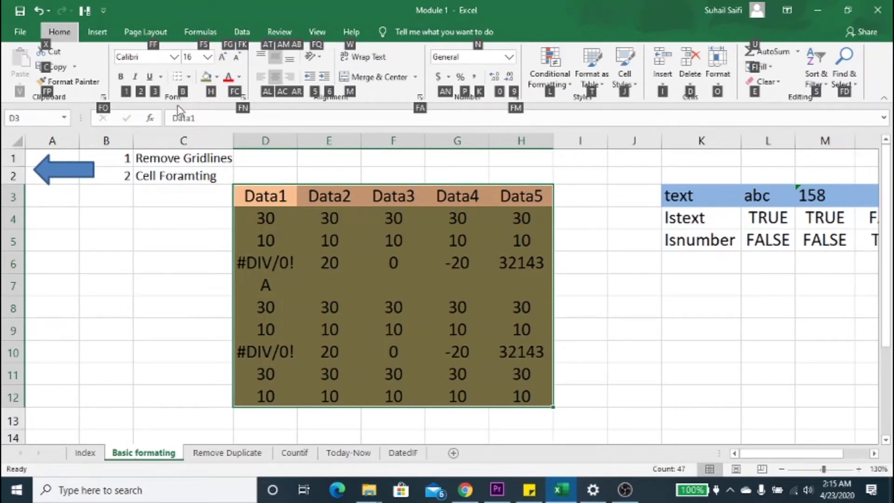
key(b)
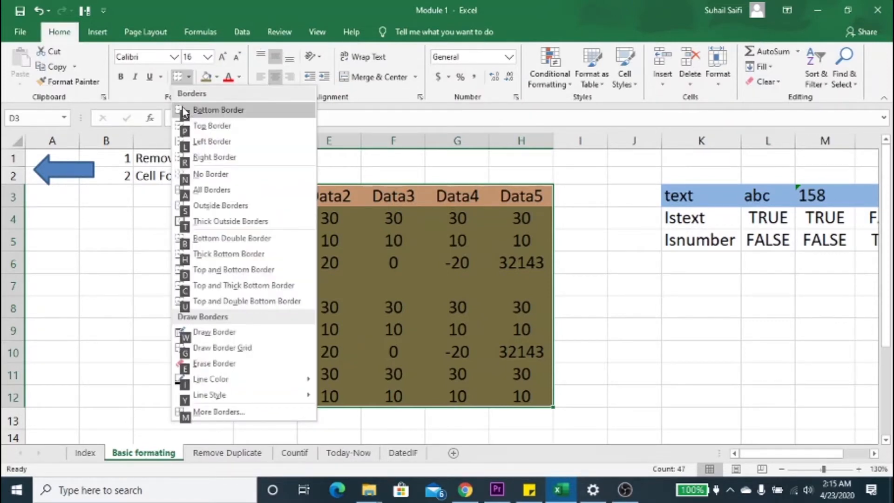
key(Down)
key(Down)
key(Down)
key(Down)
key(Down)
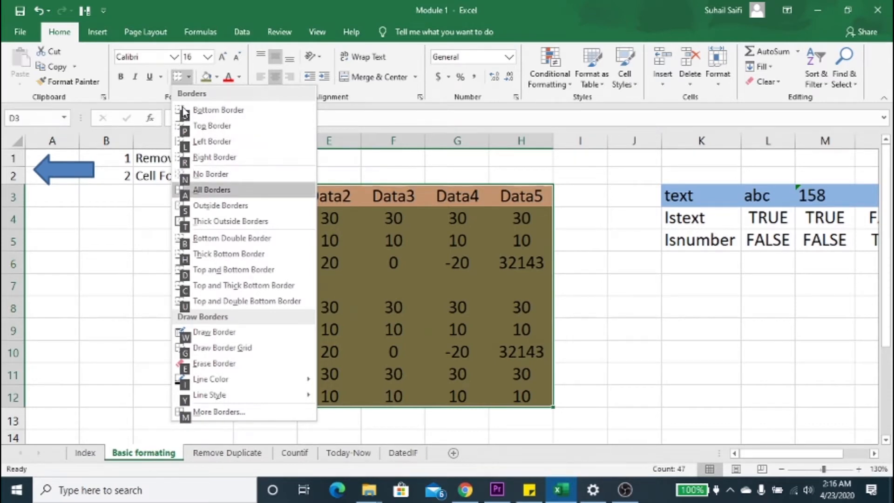
key(Return)
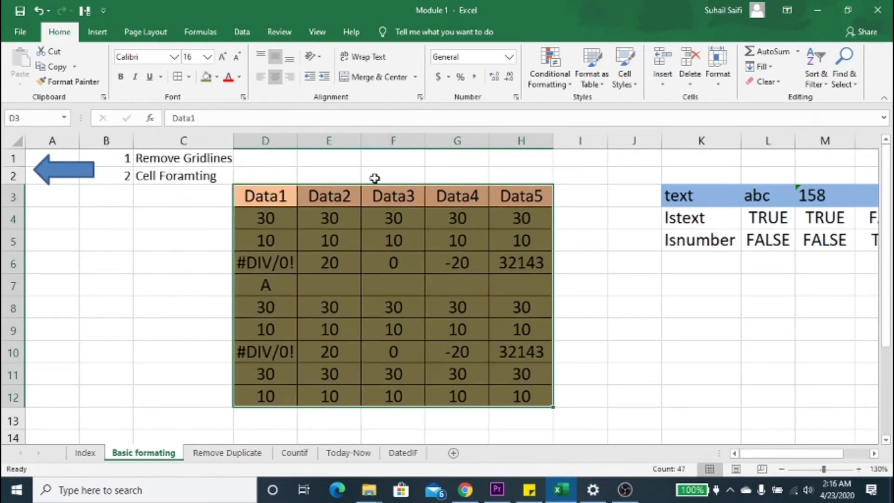
click(399, 210)
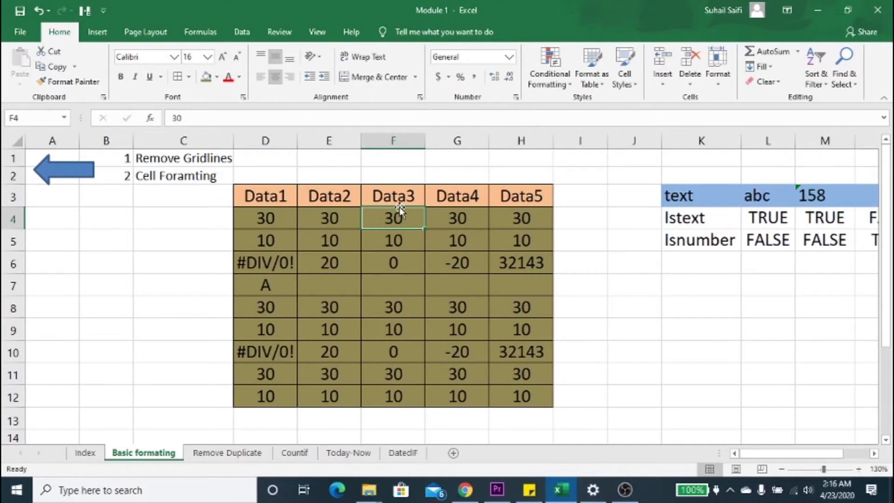
key(Up)
key(Up)
key(Up)
key(Left)
key(Left)
key(Left)
key(Down)
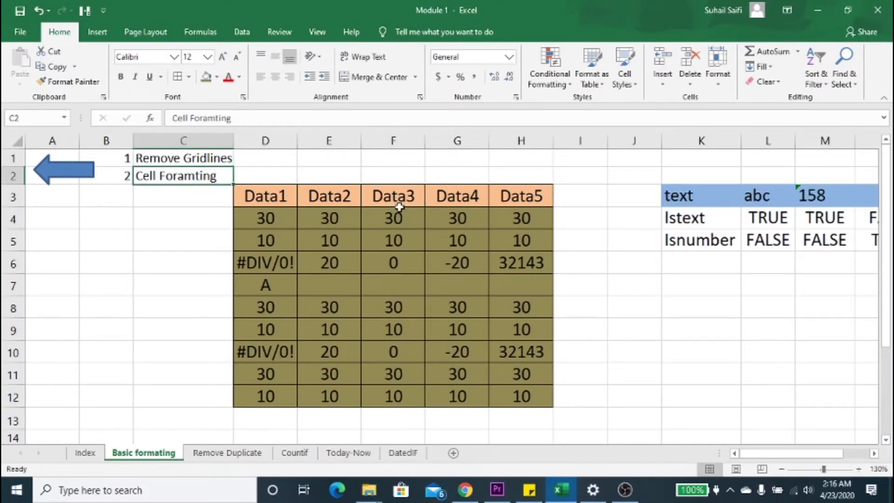
key(Down)
key(Right)
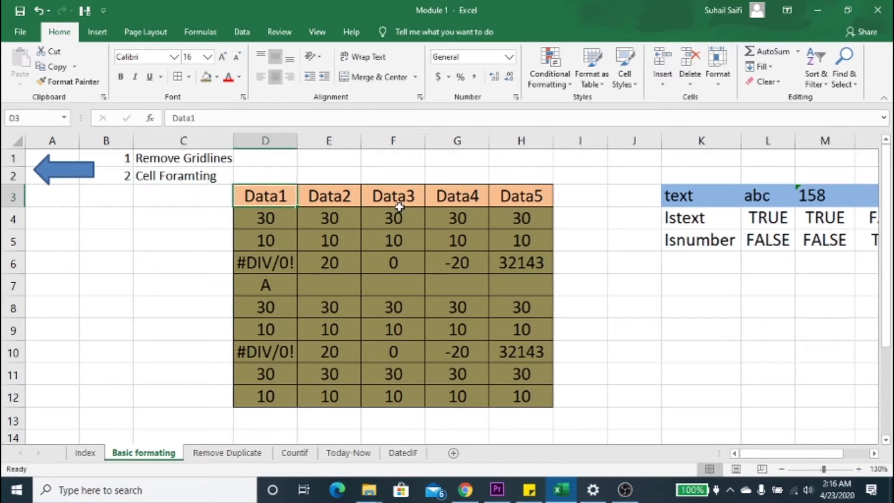
key(Up)
key(Left)
key(Up)
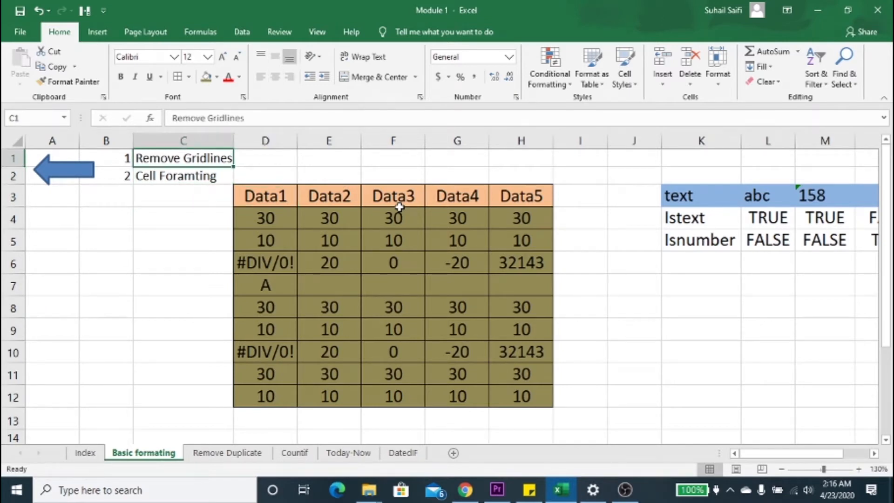
click(77, 220)
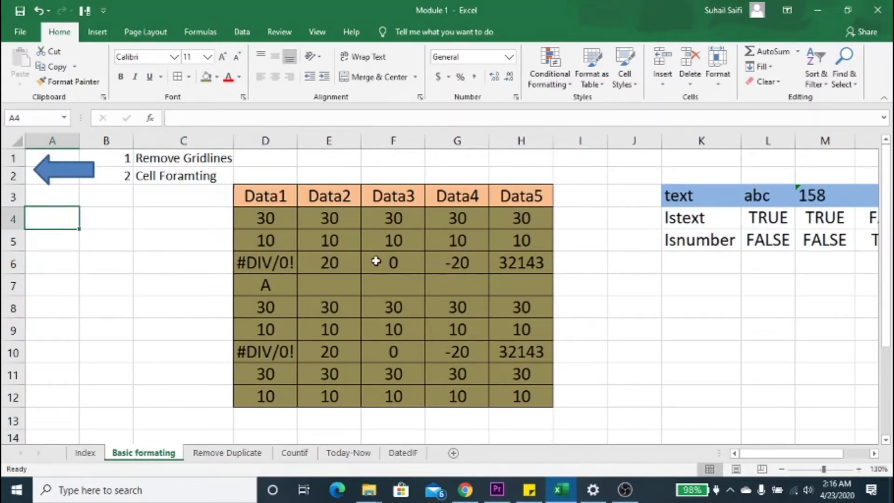
click(111, 263)
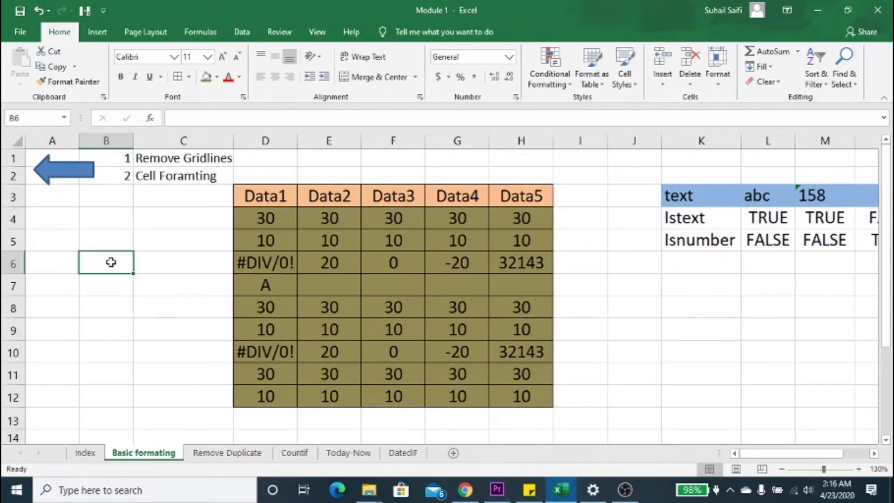
Step: Hide the gridlines on the Basic formating sheet
click(169, 230)
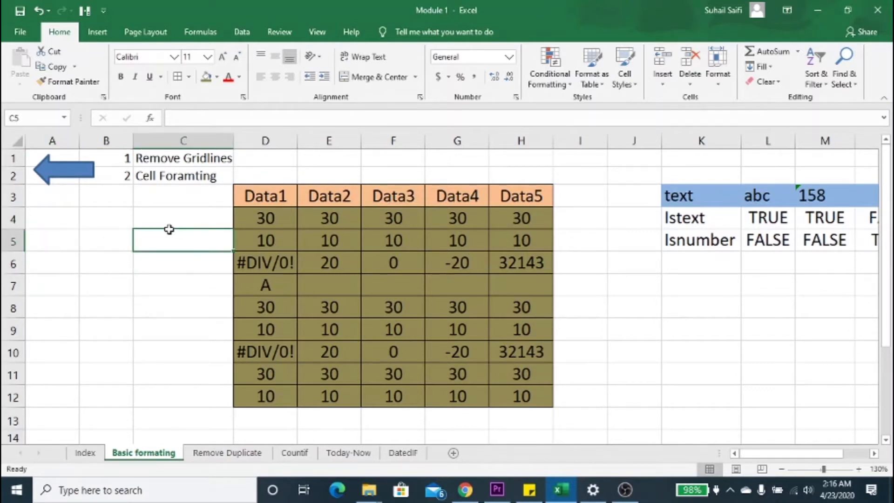
click(316, 33)
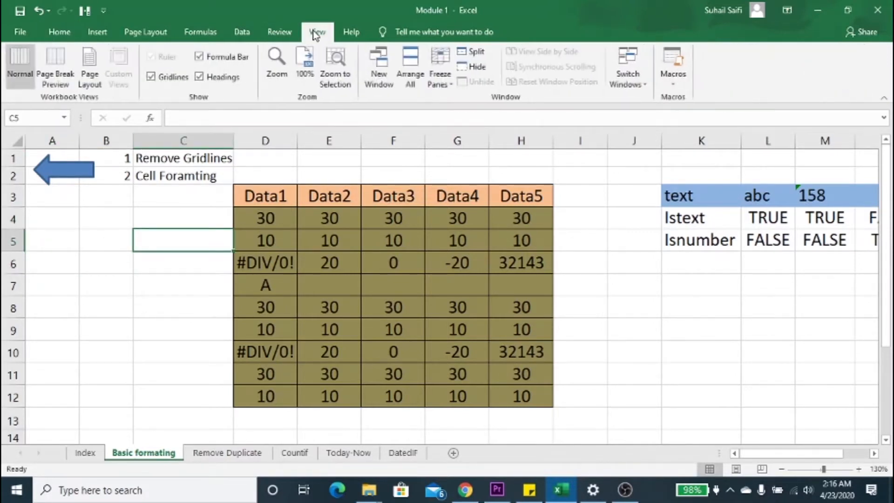
click(171, 78)
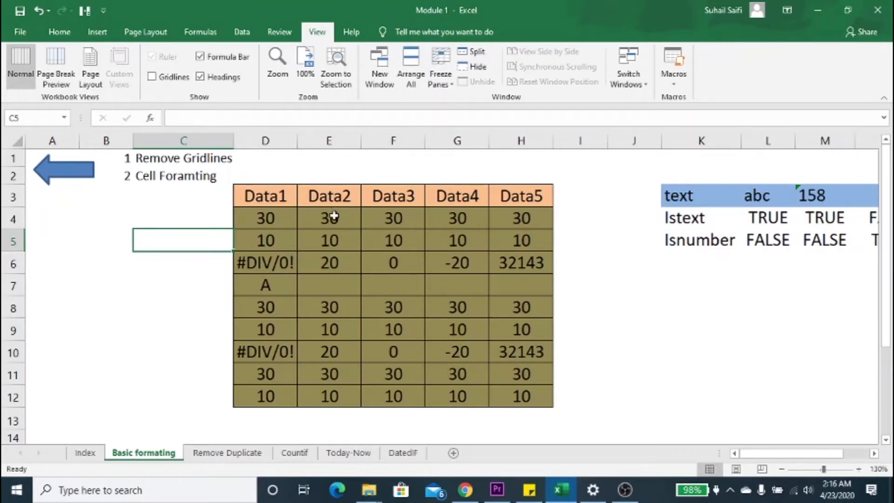
click(190, 209)
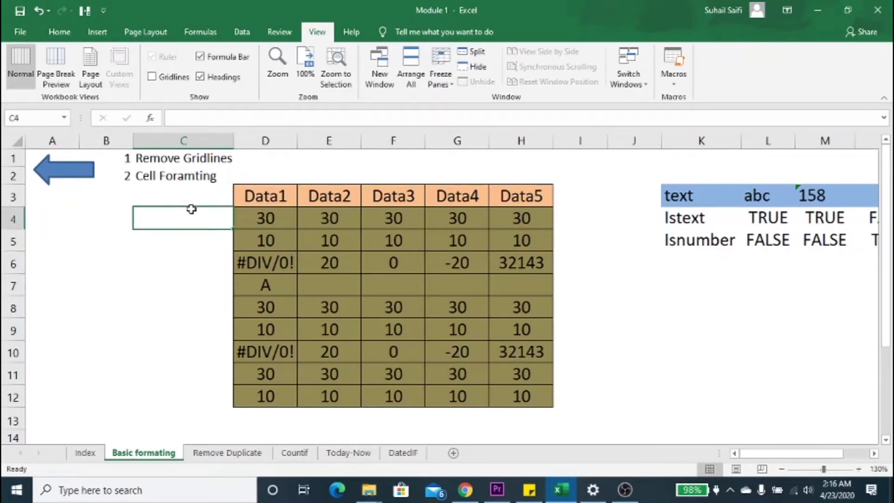
click(213, 190)
click(104, 243)
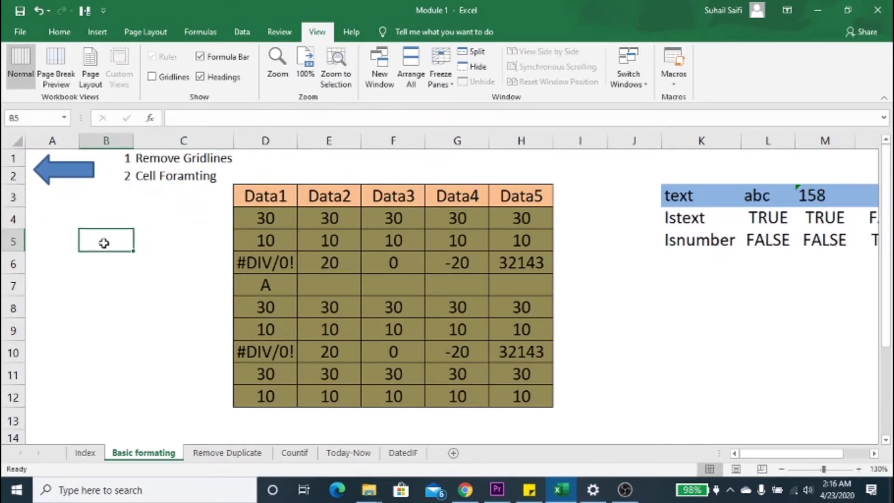
click(137, 211)
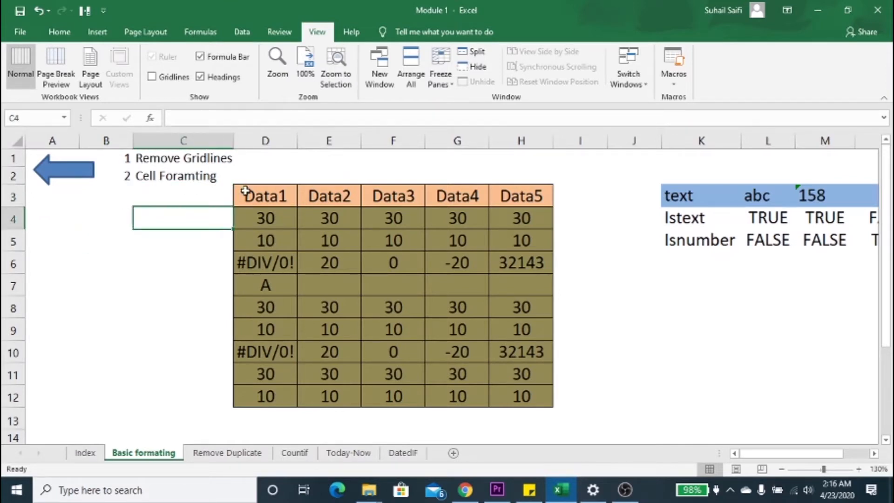
drag(245, 191, 440, 340)
click(240, 261)
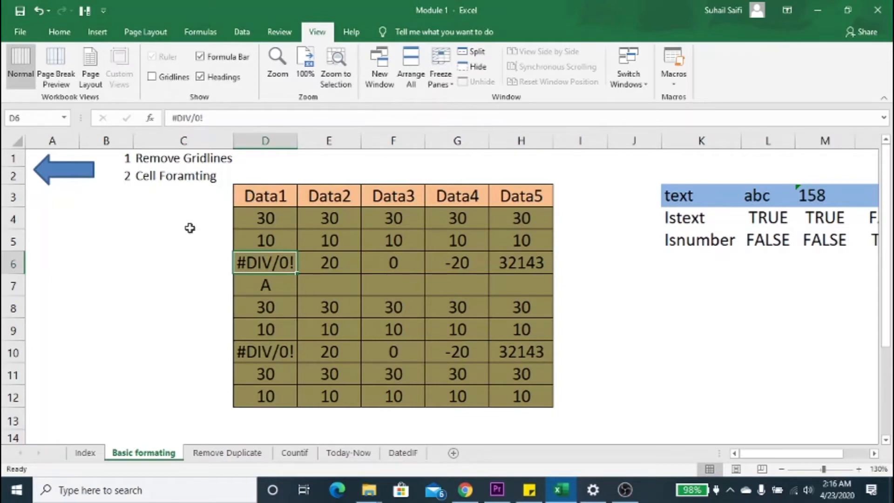
Step: Turn the gridlines back on for the Basic formating sheet
drag(257, 187, 536, 400)
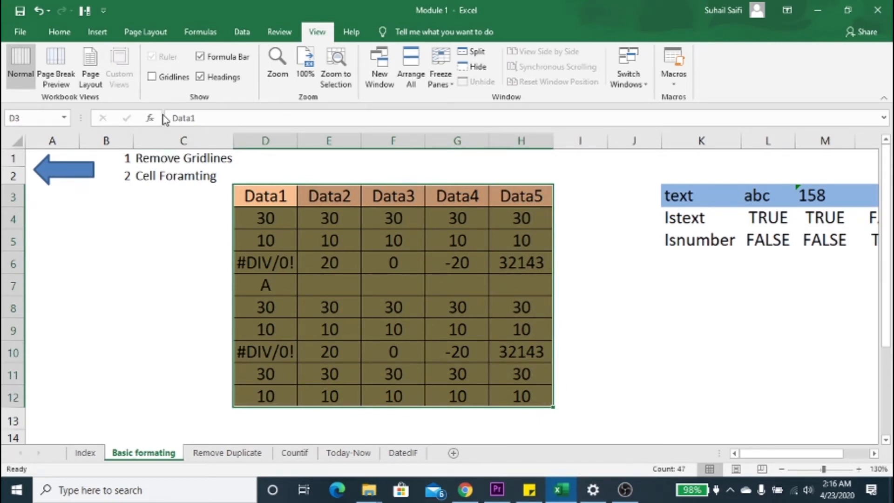
click(174, 77)
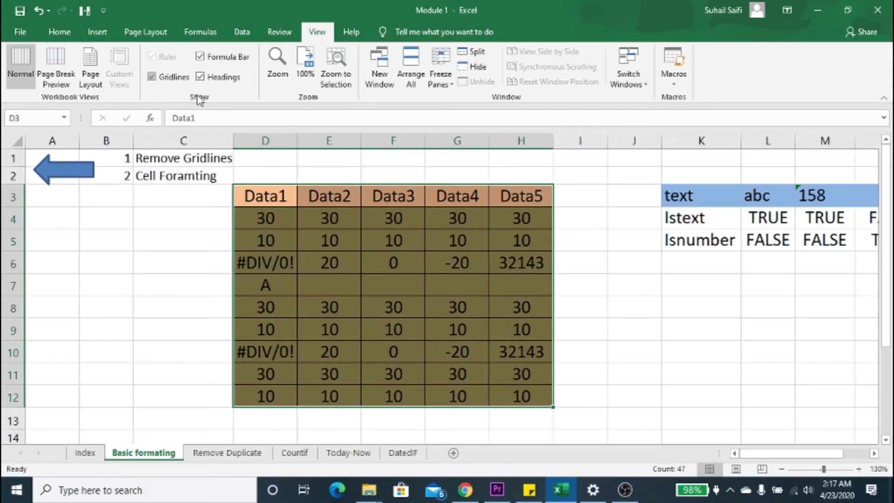
click(238, 176)
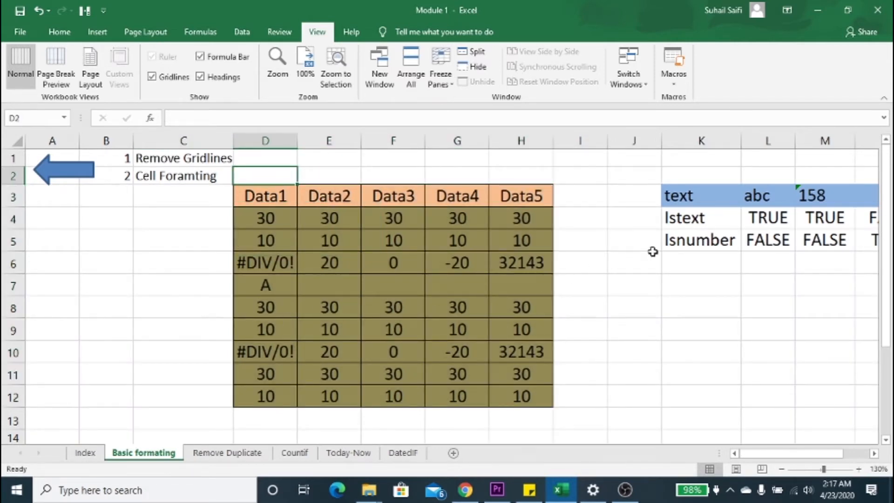
Step: Clear the existing Istext and Isnumber formulas from L4:O5
click(748, 222)
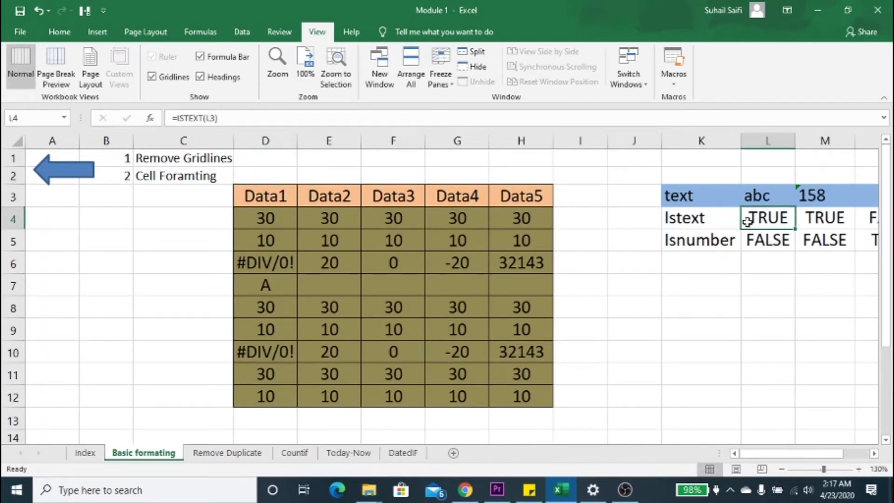
key(shift+Down)
key(ctrl+shift+Right)
key(Delete)
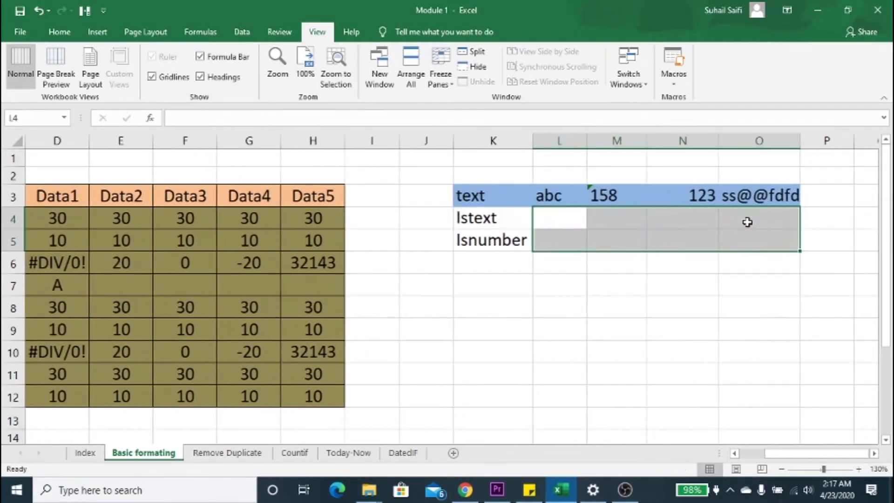
Step: Enter the formula =ISTEXT(L3) in cell L4 to test whether the abc entry is text
click(567, 217)
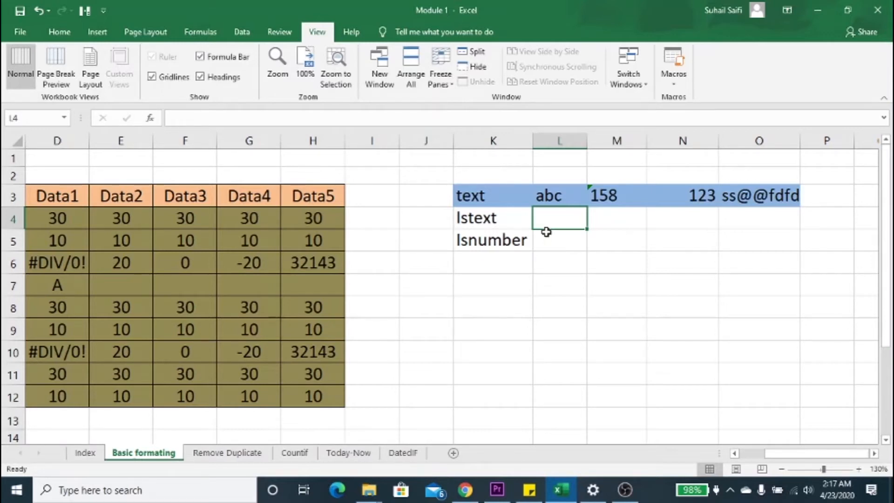
text(=ist)
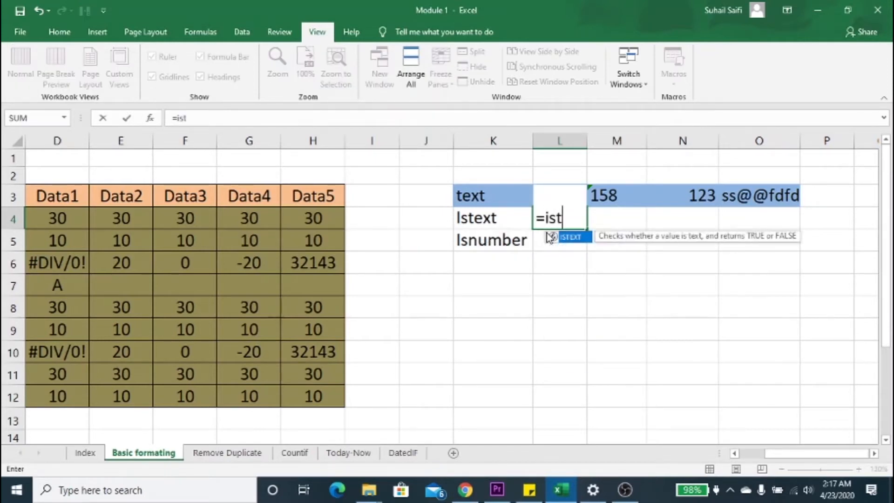
text(ext)
key(Tab)
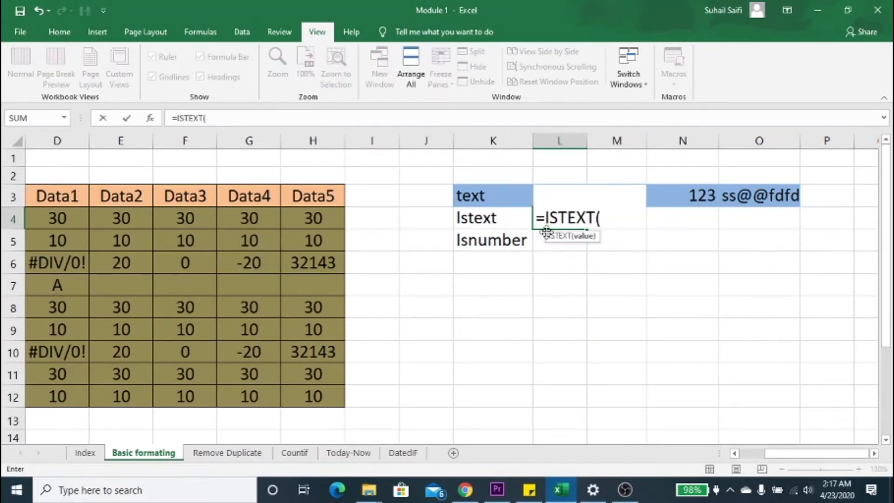
key(Up)
text())
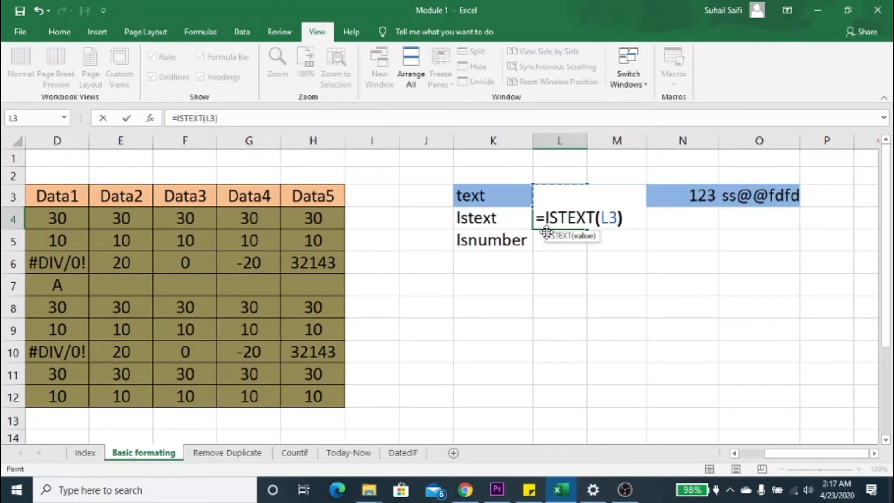
key(Return)
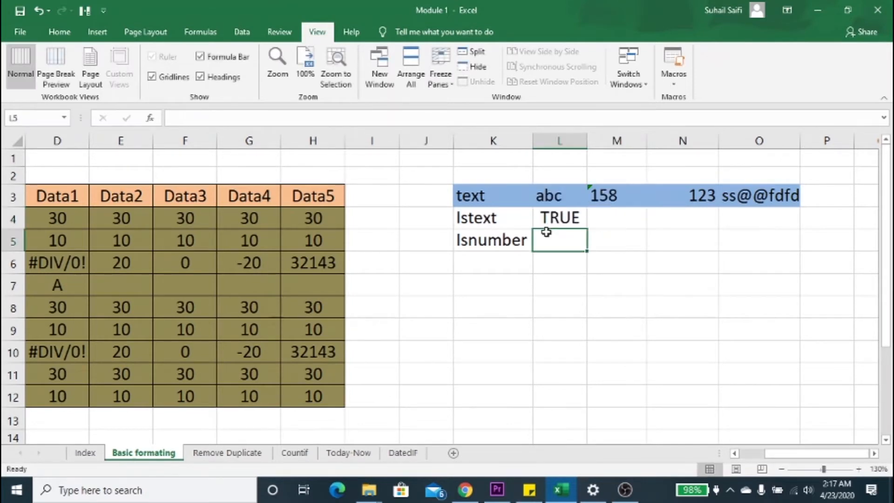
key(Up)
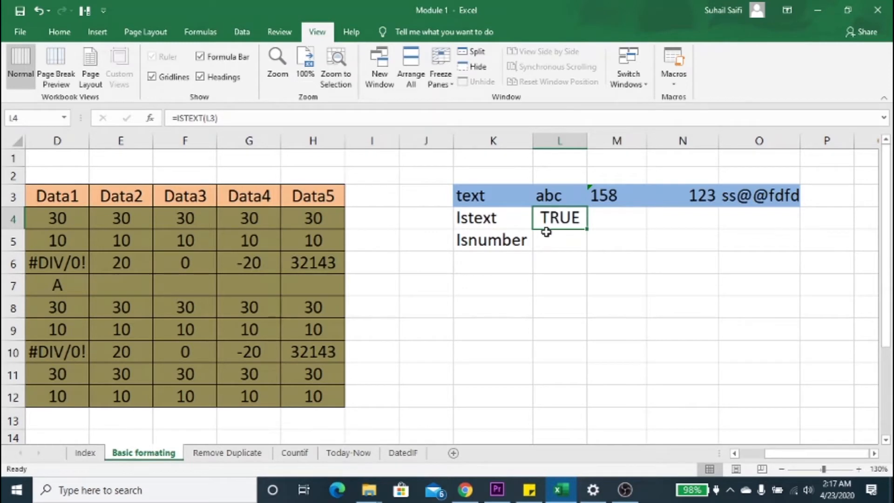
Step: Enter the formula =ISTEXT(M3) in cell M4 to test the 158 entry
key(Right)
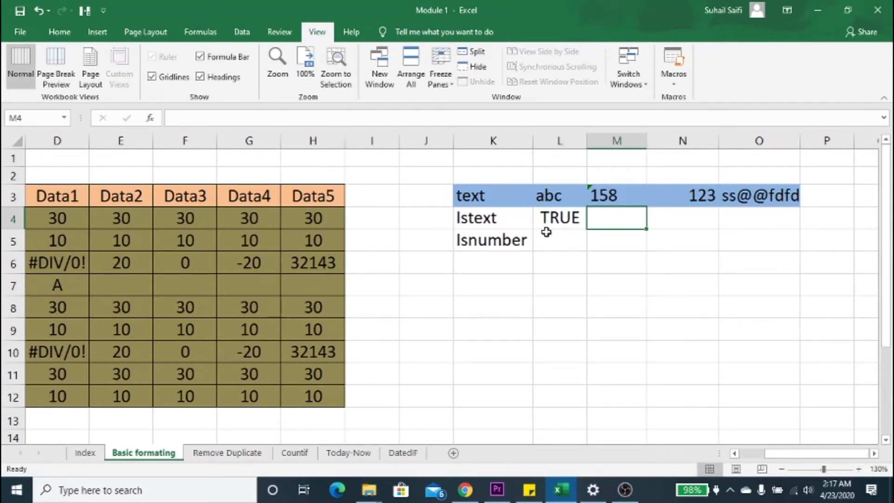
text(=istex)
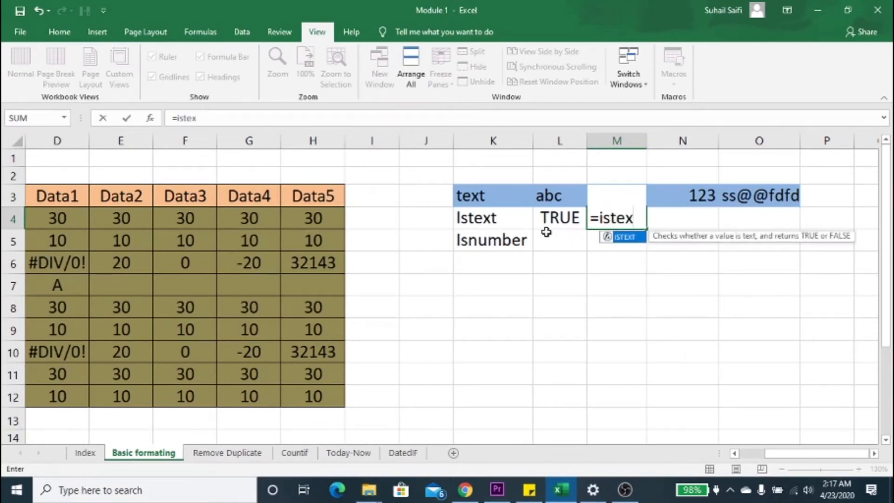
key(Tab)
key(Up)
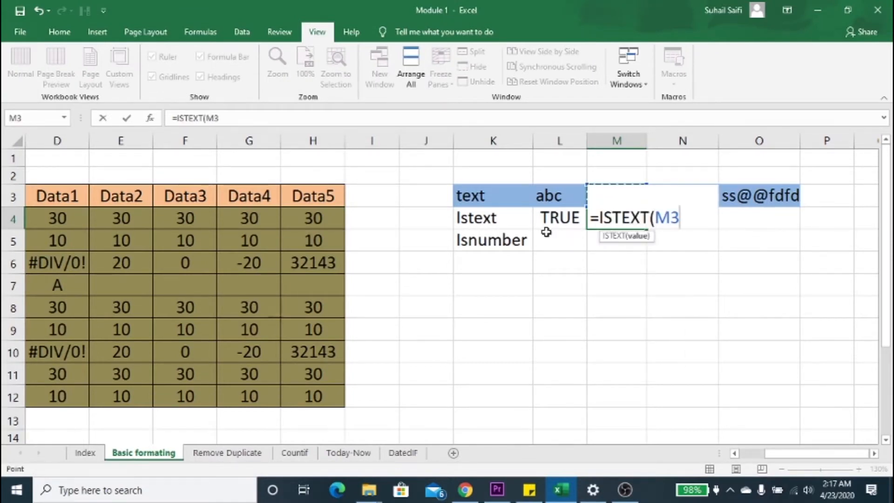
text())
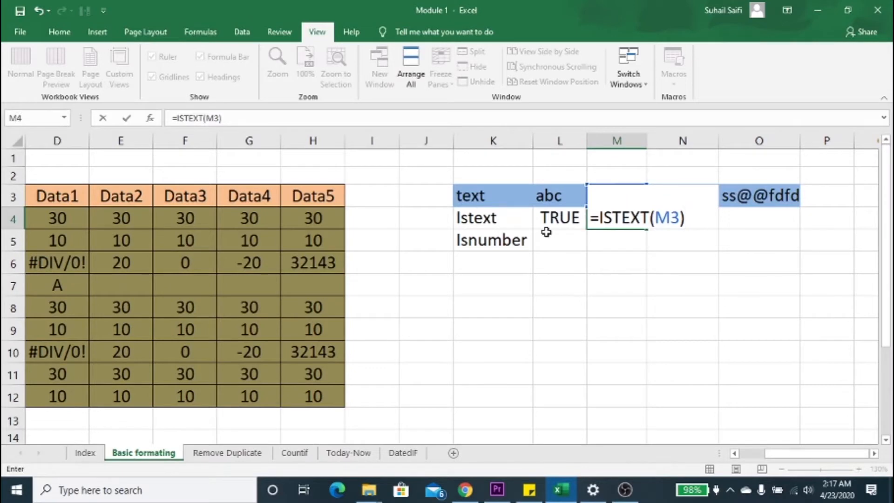
key(Return)
key(Up)
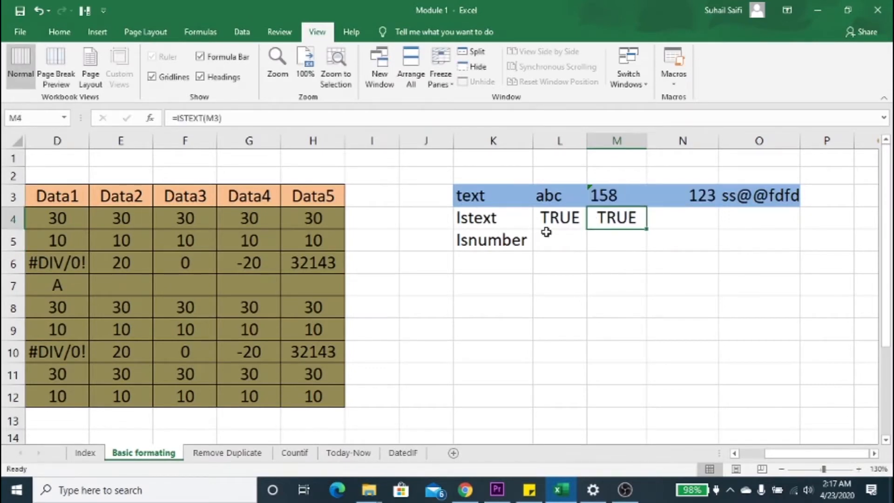
Step: Inspect how the 158 entry in M3 is stored and compare it with the ISTEXT formula in M4
key(Up)
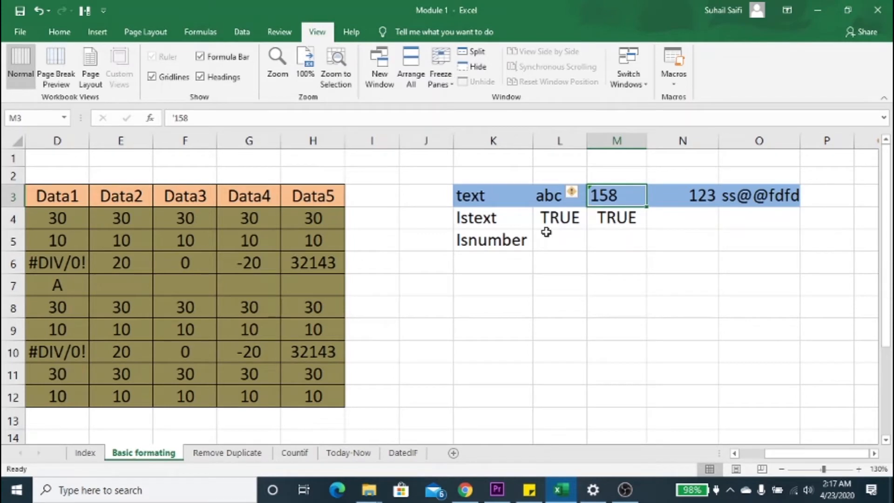
click(615, 220)
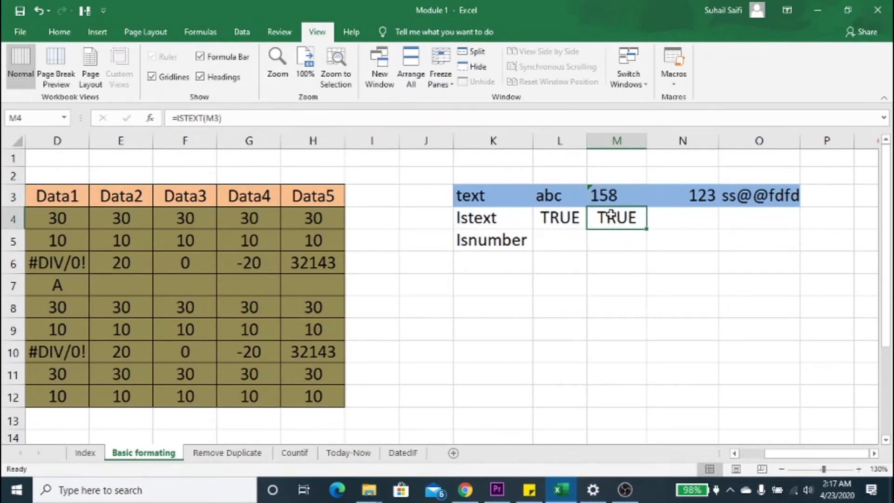
click(600, 189)
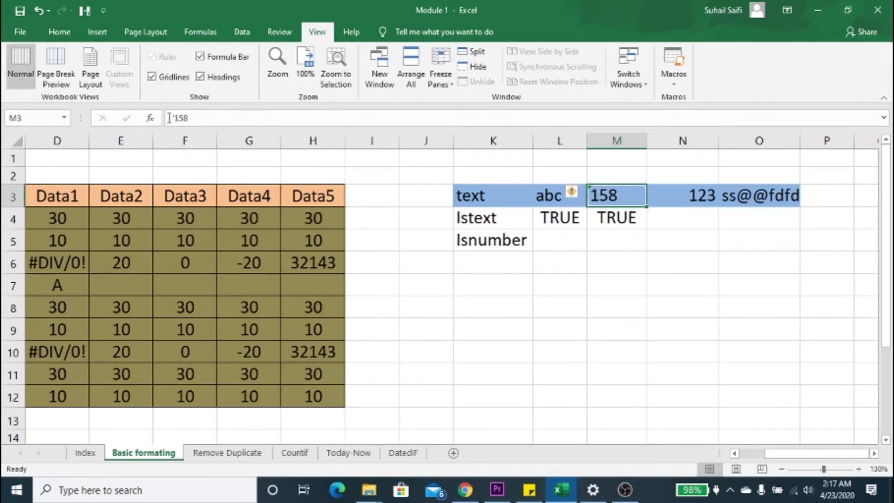
click(177, 117)
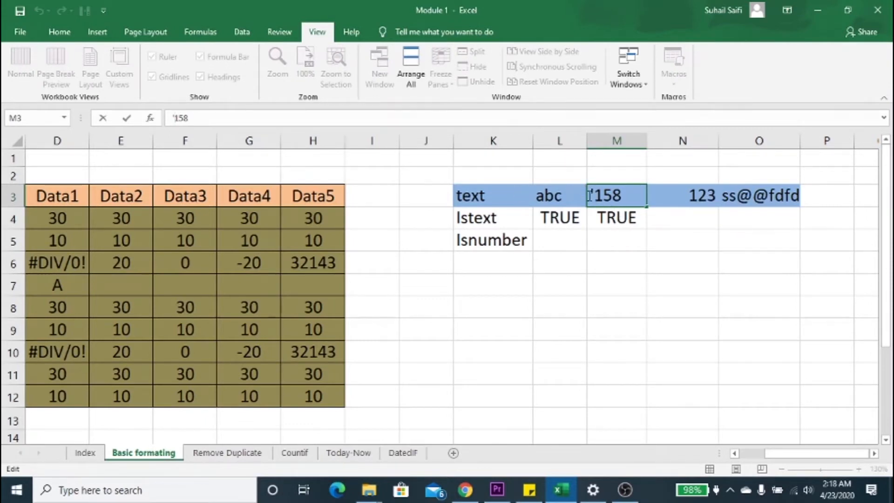
click(604, 212)
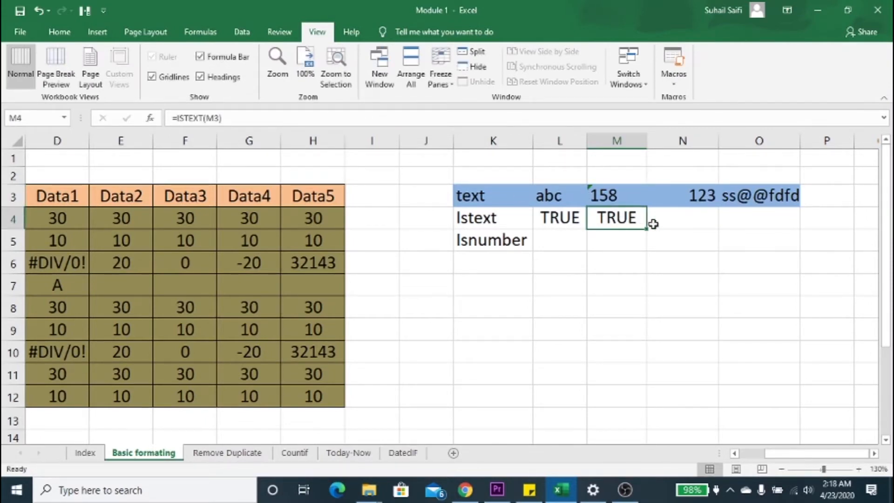
click(612, 188)
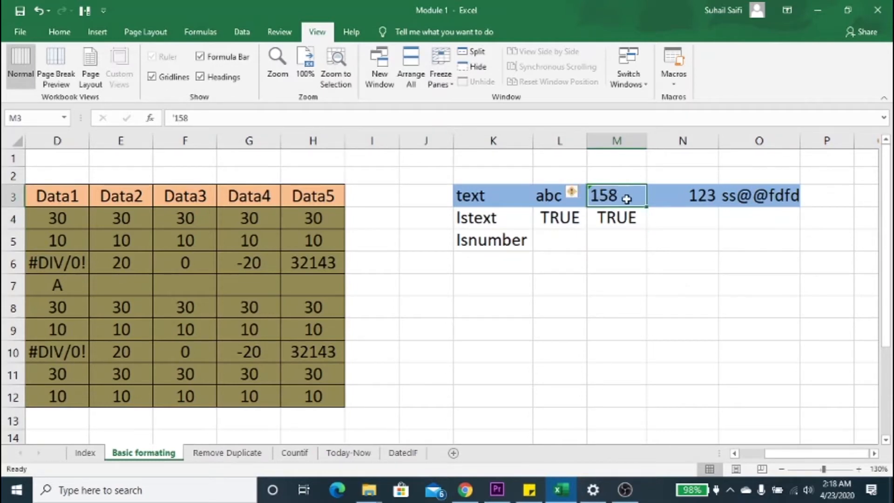
click(621, 222)
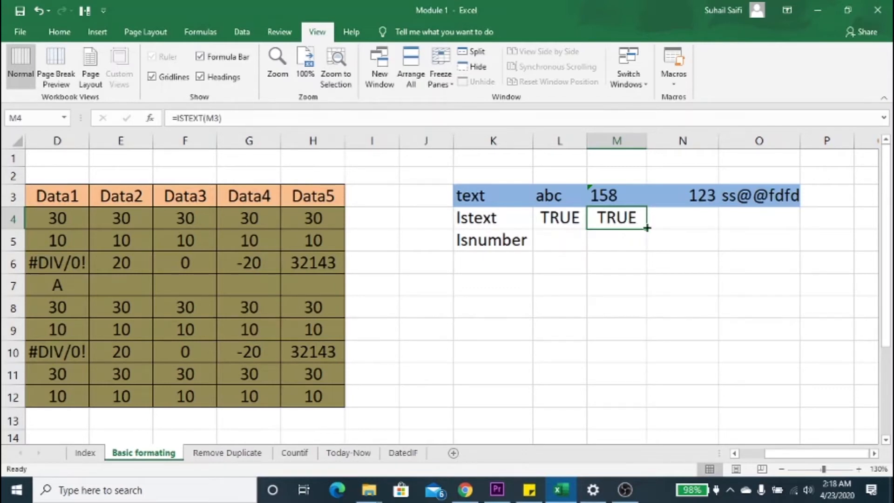
Step: Enter the formula =ISTEXT(N3) in cell N4 to test the 123 entry
click(666, 221)
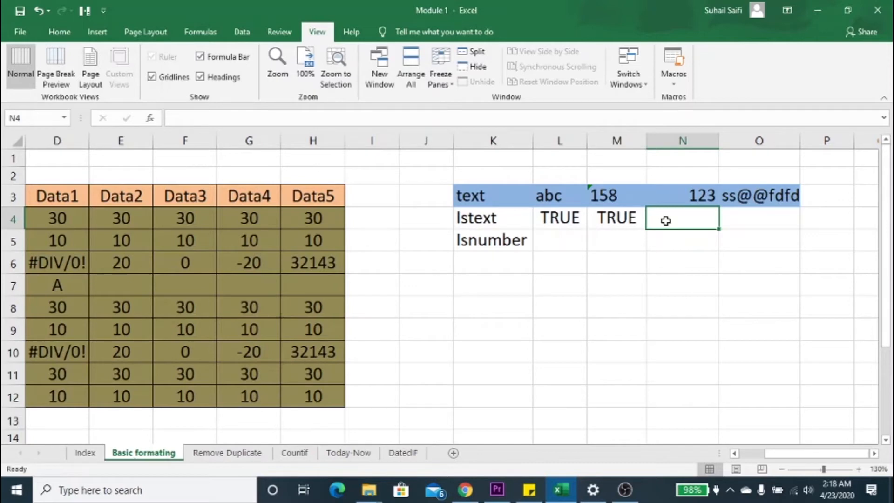
text(-)
key(Escape)
text(=iste)
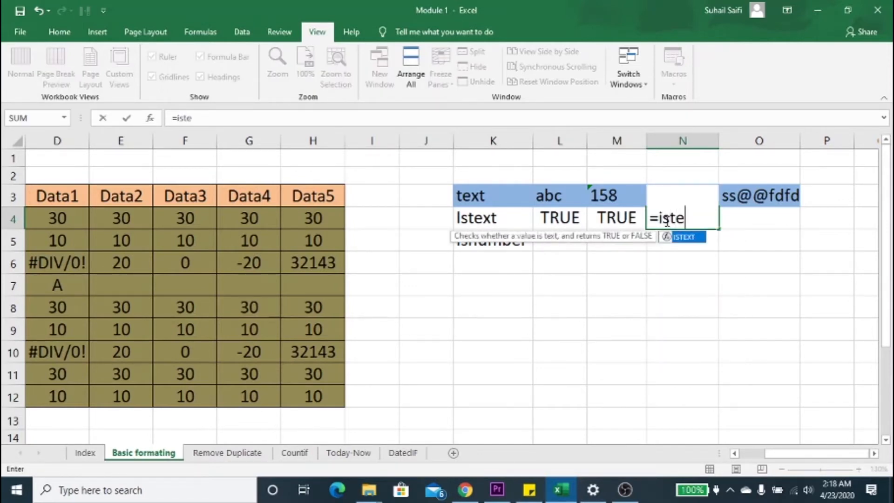
key(Tab)
key(Up)
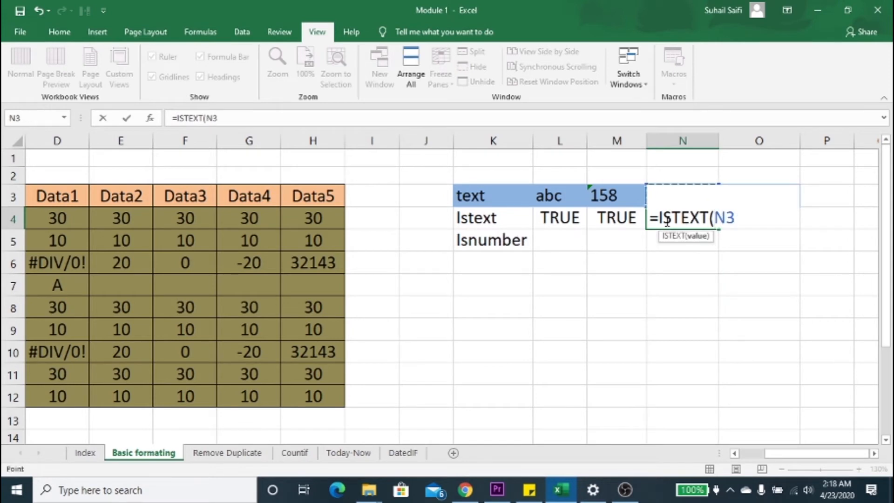
text())
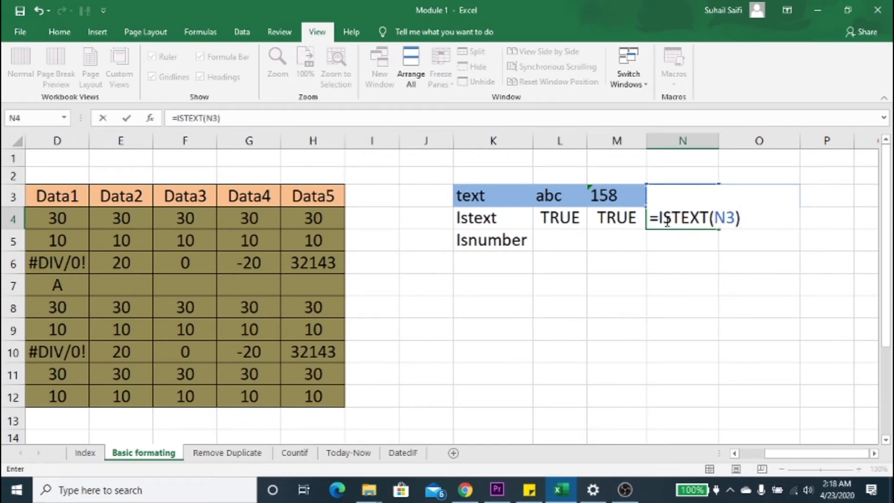
key(Return)
click(688, 208)
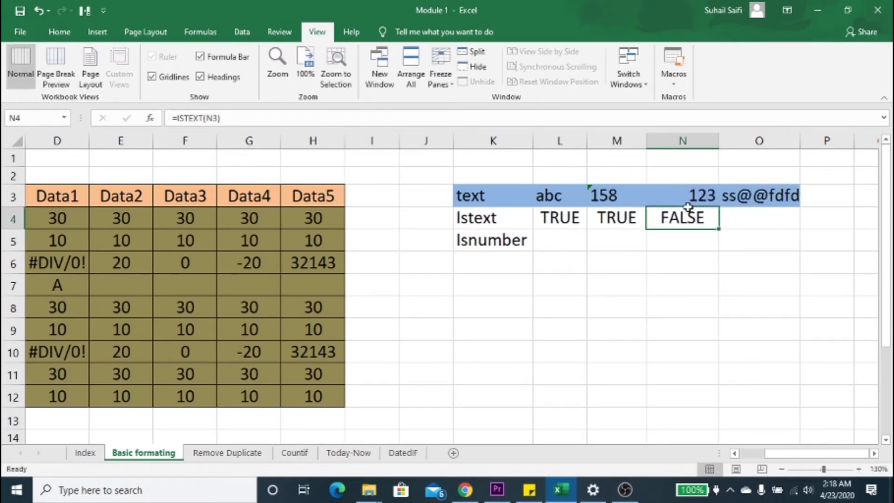
click(739, 227)
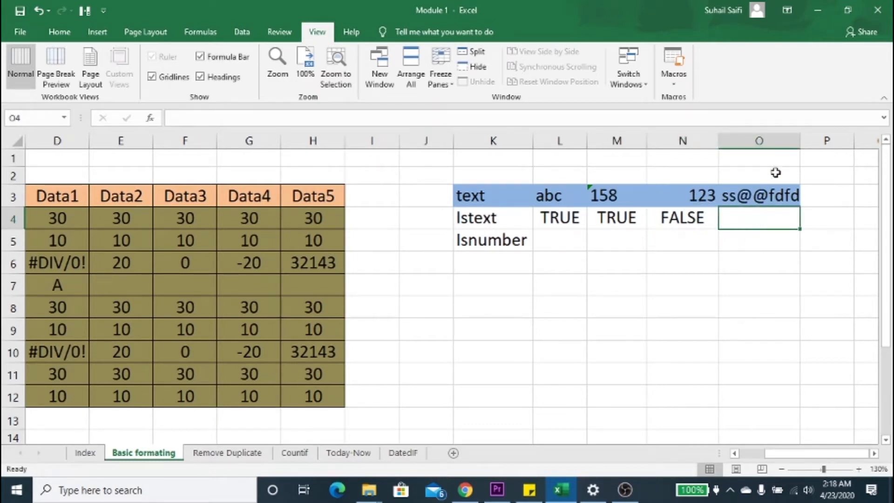
click(764, 204)
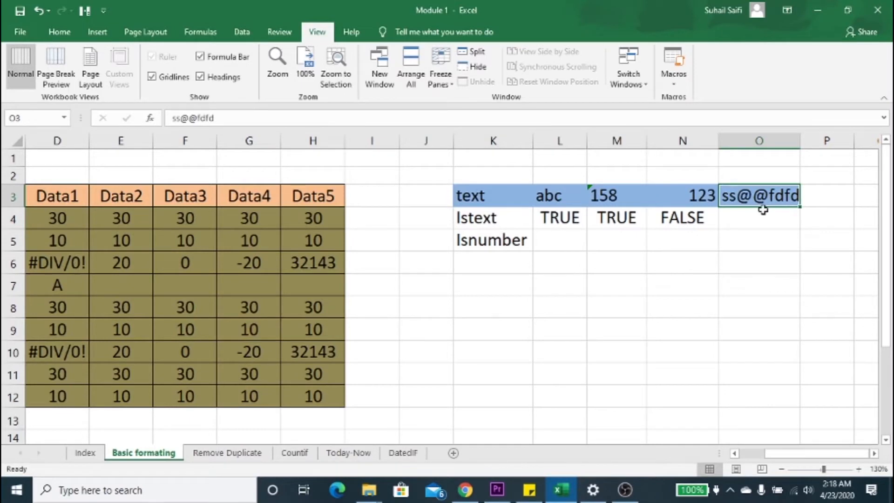
click(763, 211)
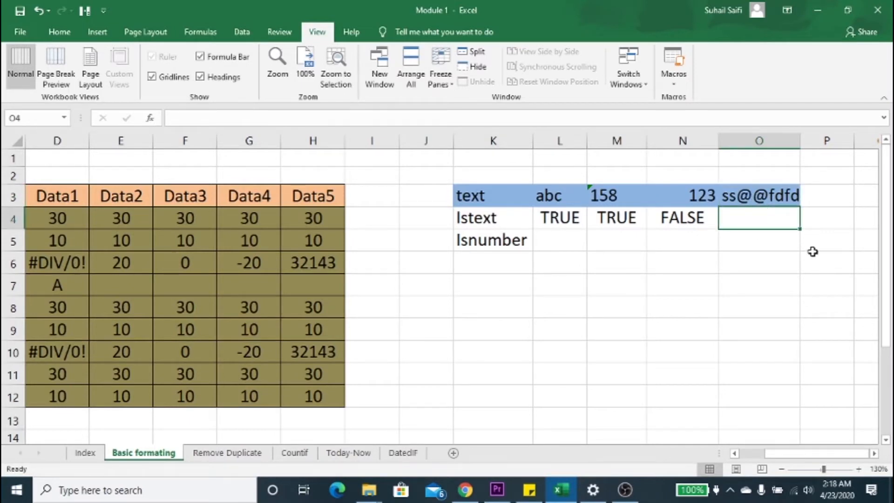
text(=is)
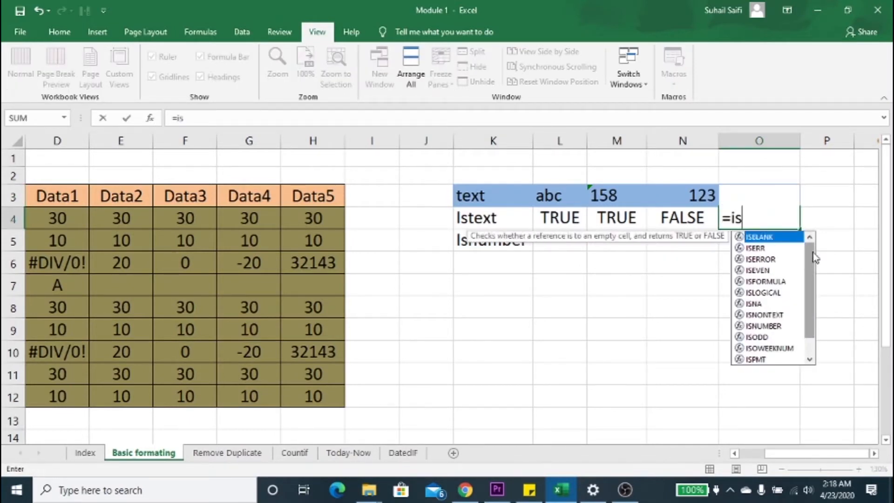
text(te)
key(Tab)
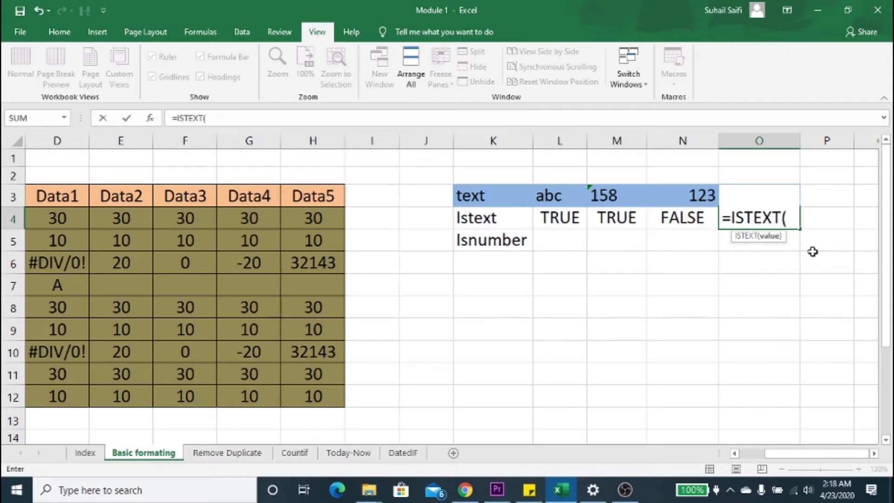
key(Up)
text())
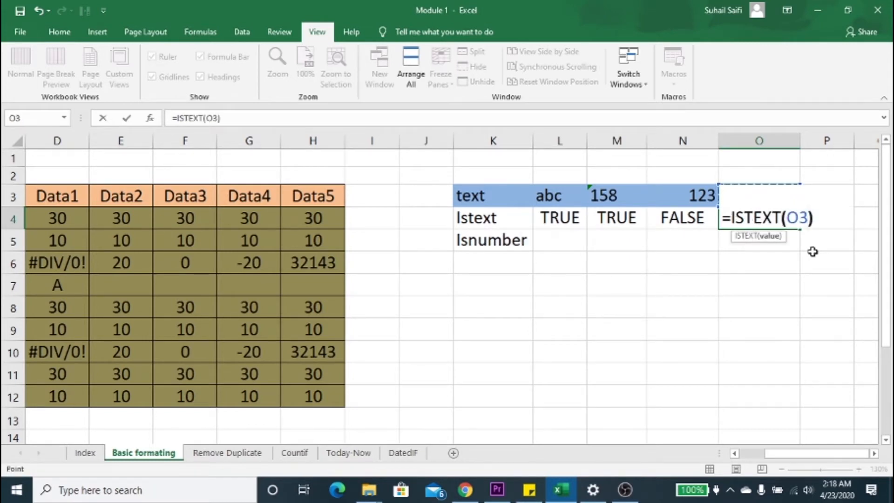
key(Return)
click(548, 245)
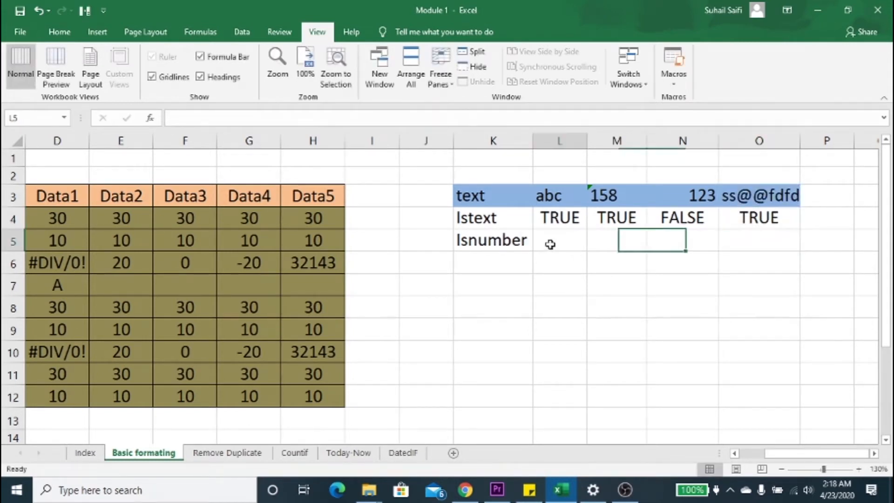
Step: Enter the formula =ISNUMBER(L3) in cell L5 to test the abc entry
text(=isnu)
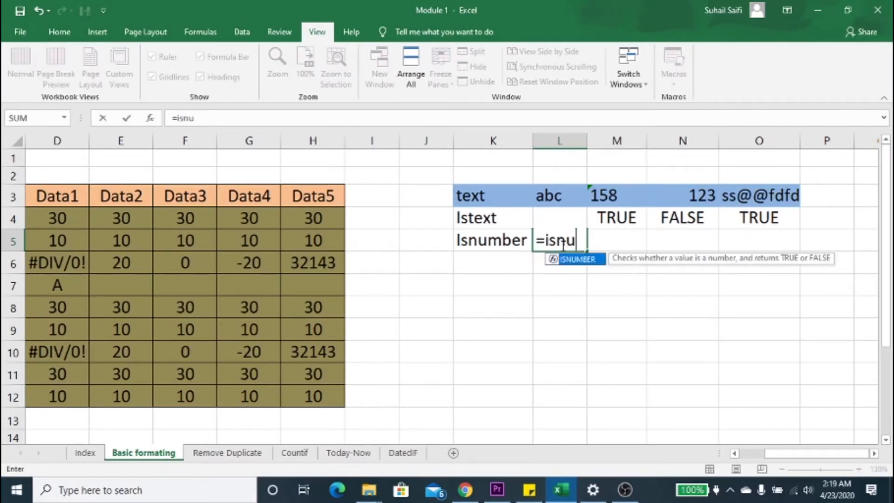
key(Tab)
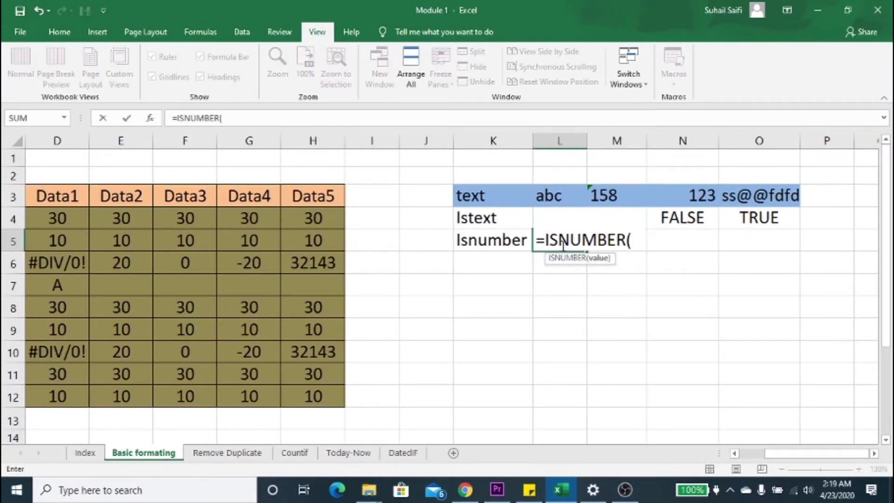
key(Up)
key(Up)
key(Return)
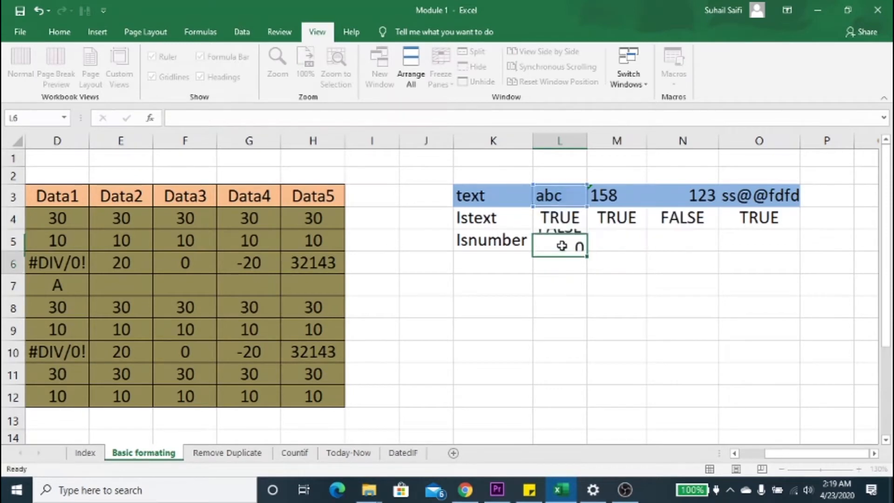
Step: Enter the formula =ISNUMBER(M3) in cell M5 to test the 158 entry
click(562, 246)
key(Right)
text(=)
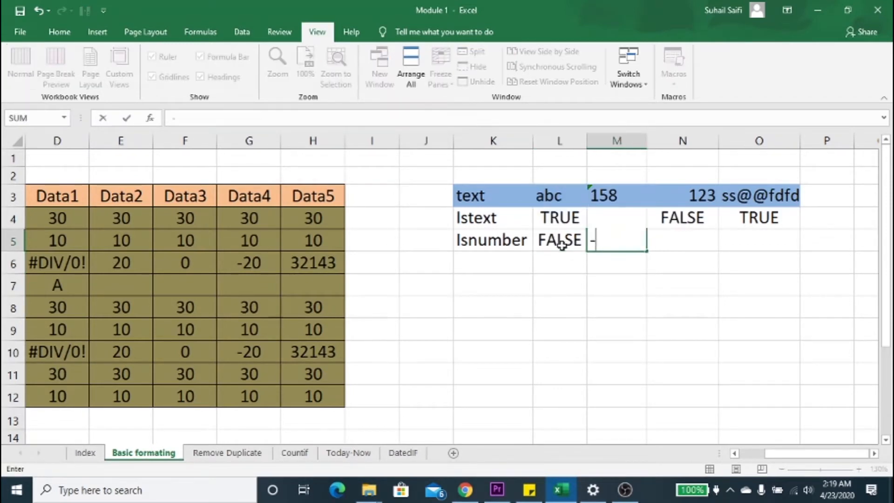
key(Escape)
text(=isn)
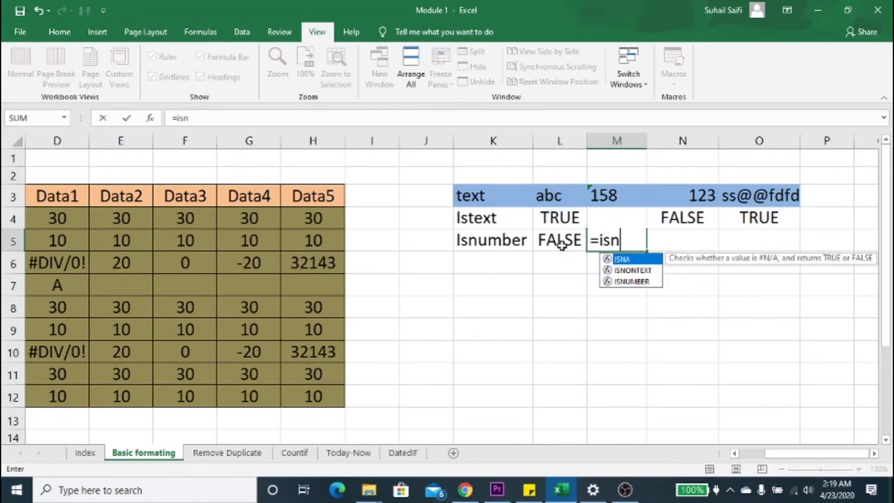
text(u)
key(Tab)
key(Up)
key(Up)
key(Up)
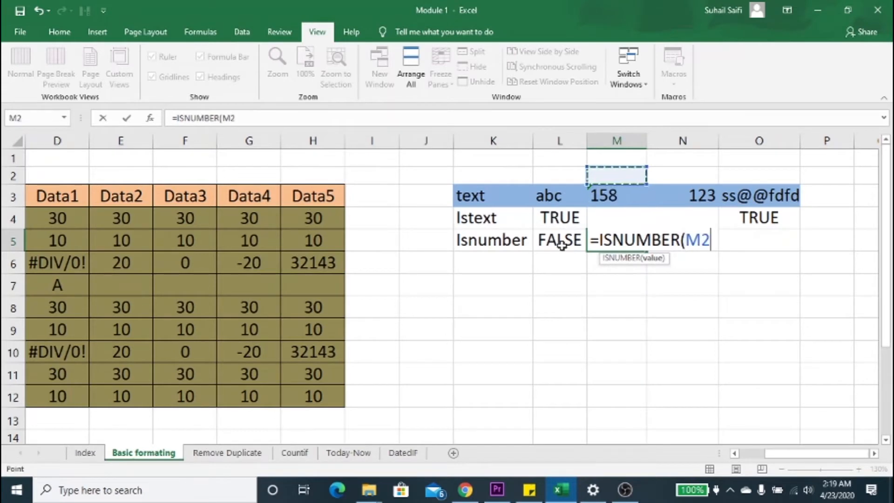
key(Down)
text())
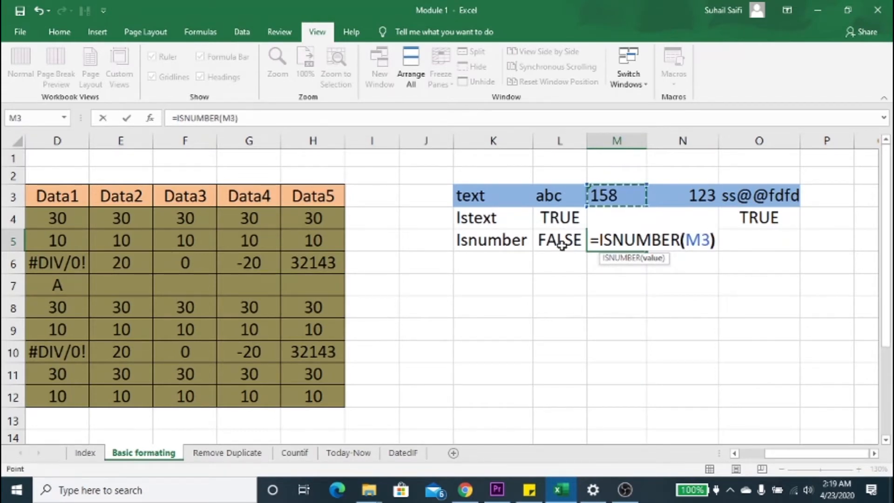
key(Return)
Step: Enter the formula =ISNUMBER(N3) in cell N5 to test the 123 entry
key(Up)
key(Right)
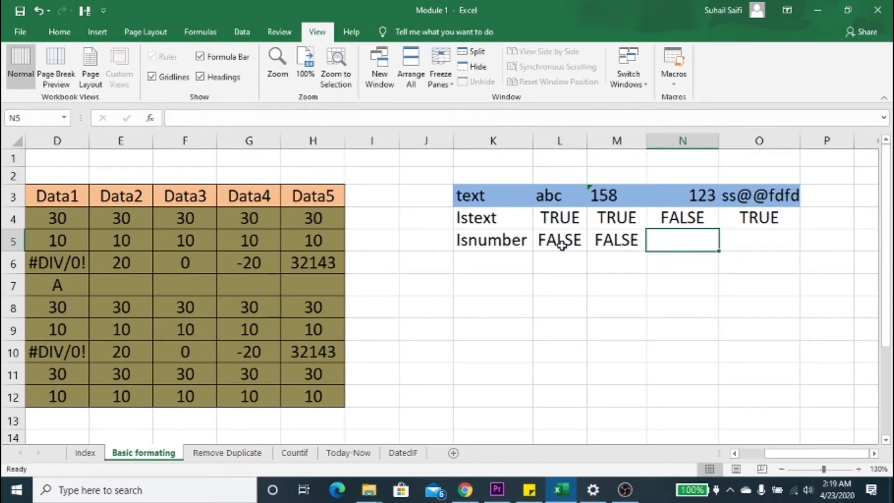
text(=isnu)
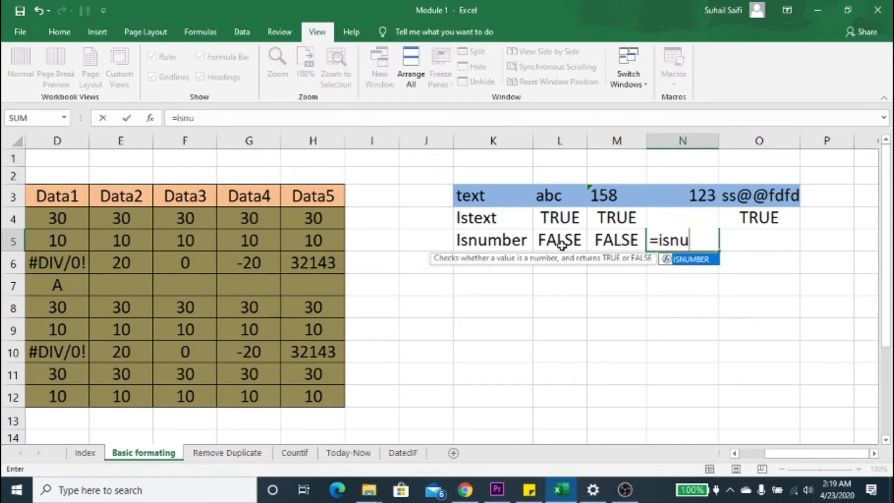
key(Tab)
key(Up)
key(Up)
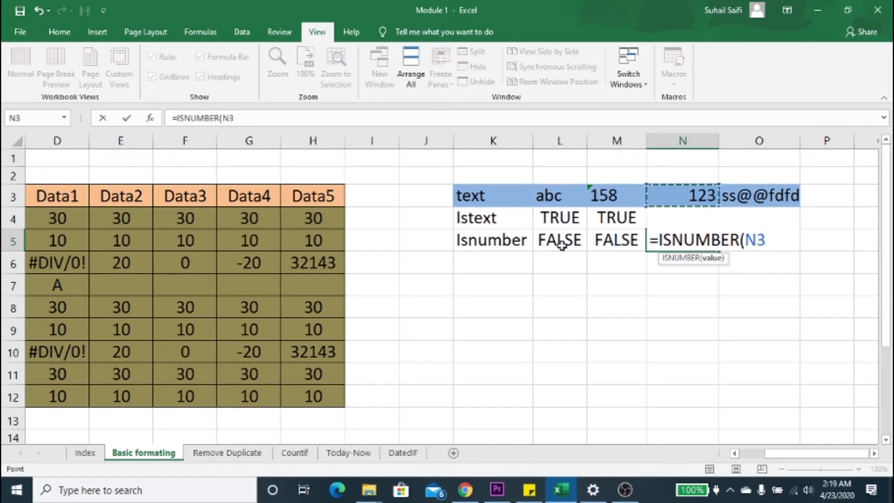
text())
key(Return)
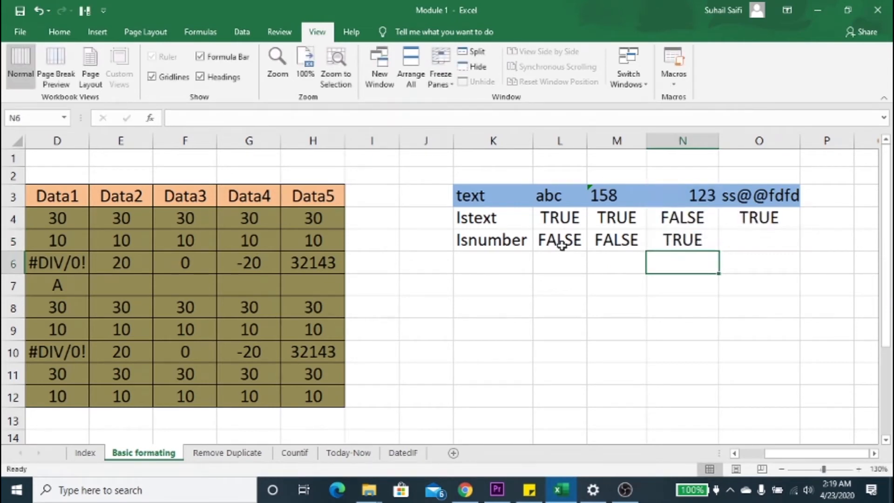
key(Right)
key(Up)
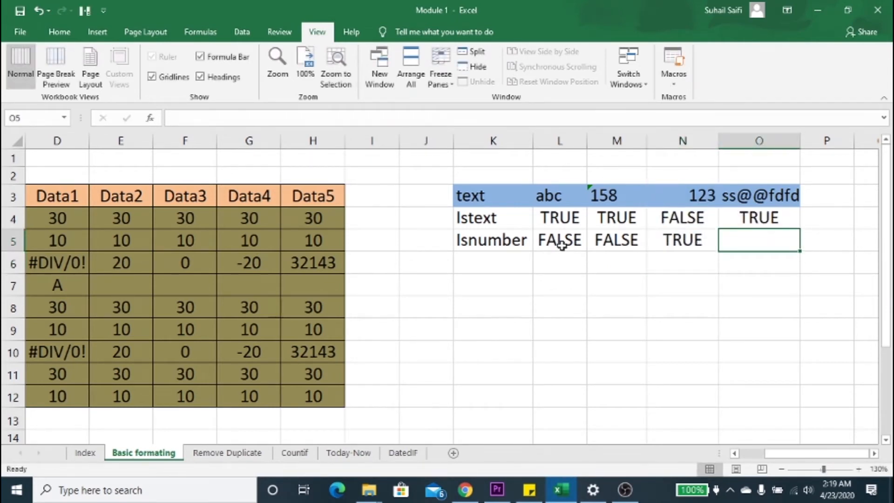
text(=isnu)
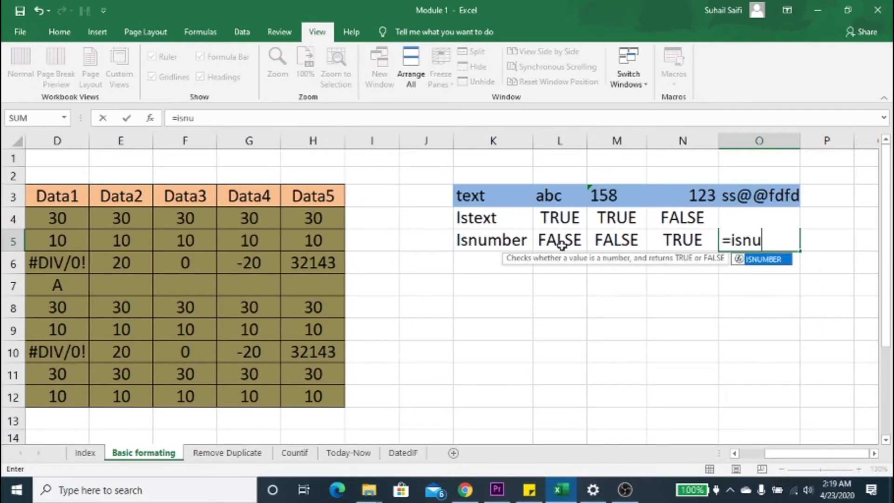
key(Tab)
key(Up)
key(Up)
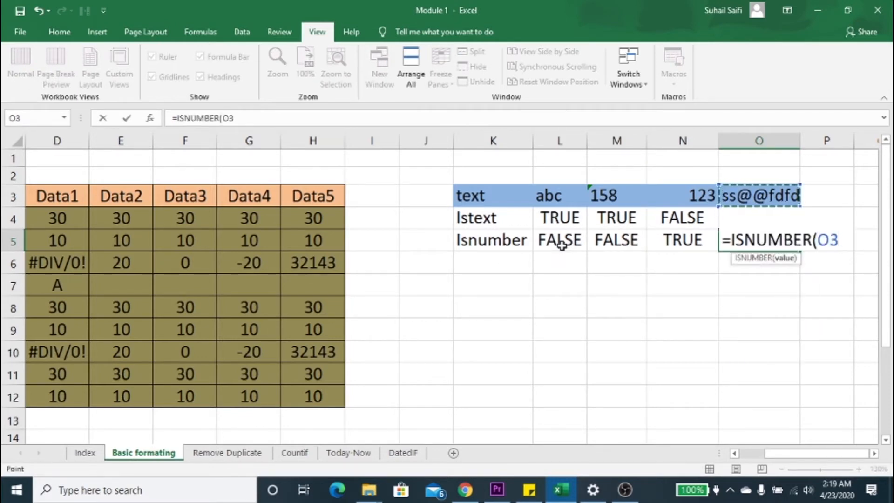
text())
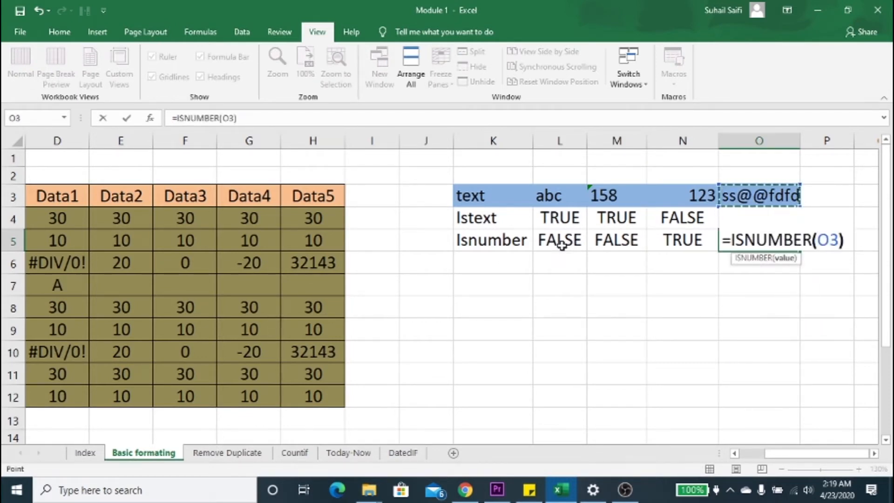
key(Return)
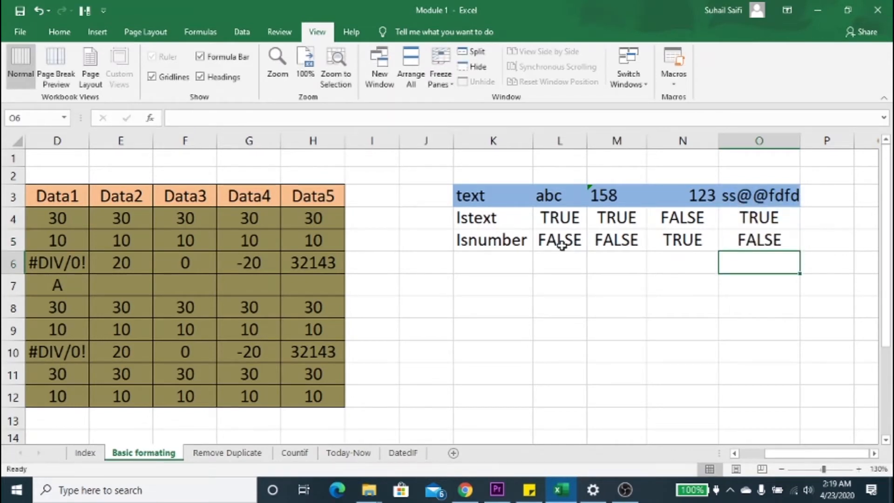
click(471, 273)
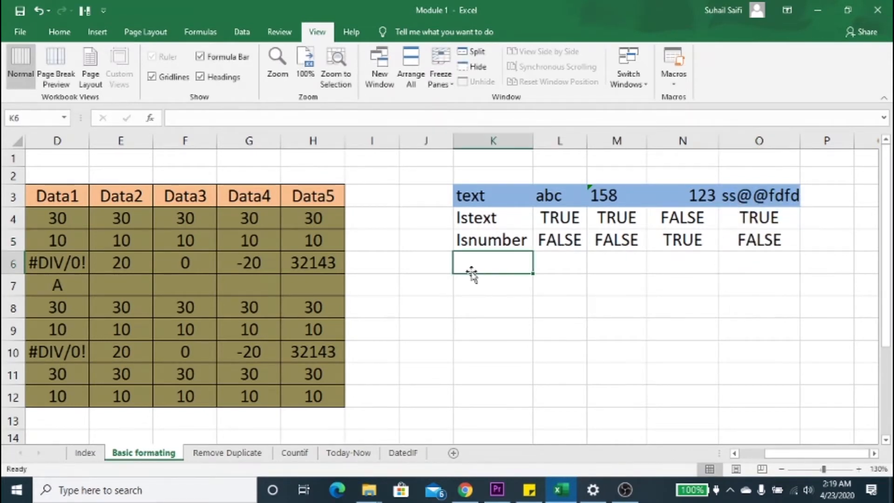
click(143, 232)
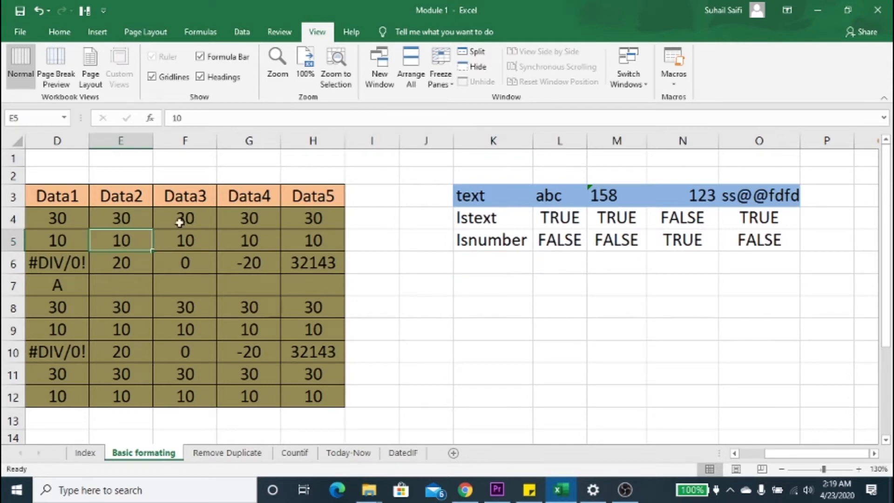
click(530, 210)
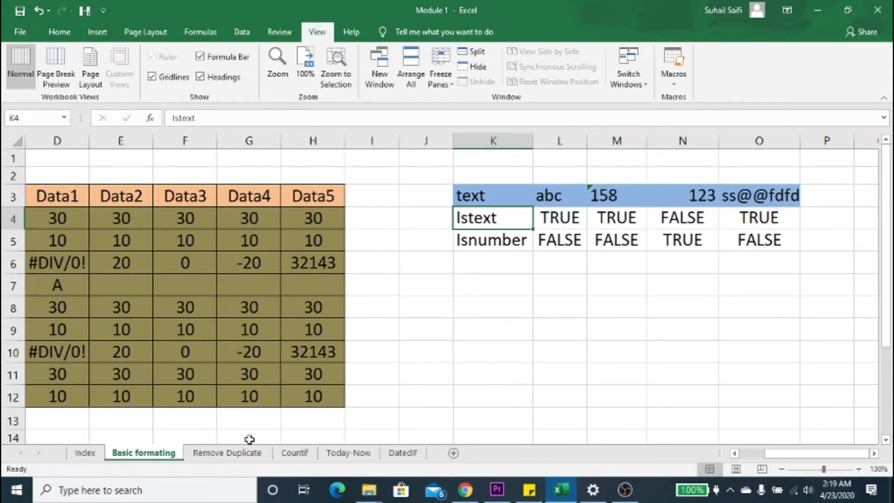
Step: On the Remove Duplicate sheet, remove duplicate values from the Item list in J1:J16, treating the first row as a header
click(229, 452)
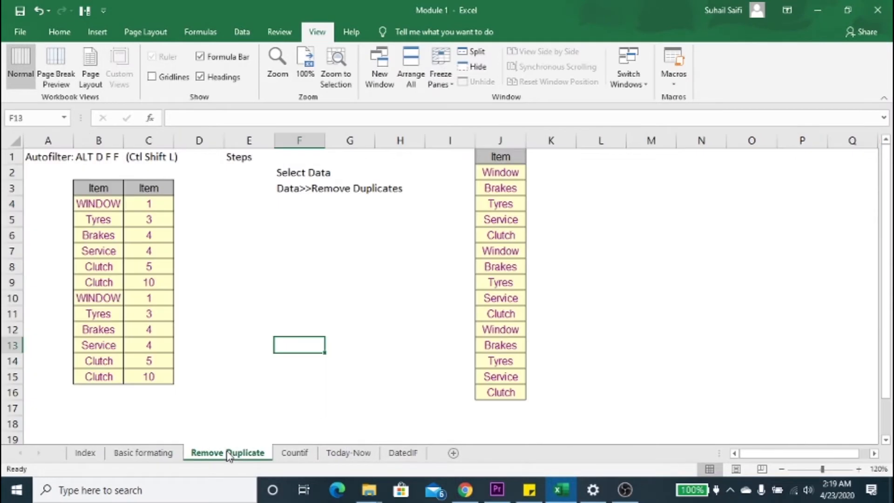
click(497, 344)
key(ctrl+Up)
key(Down)
key(Up)
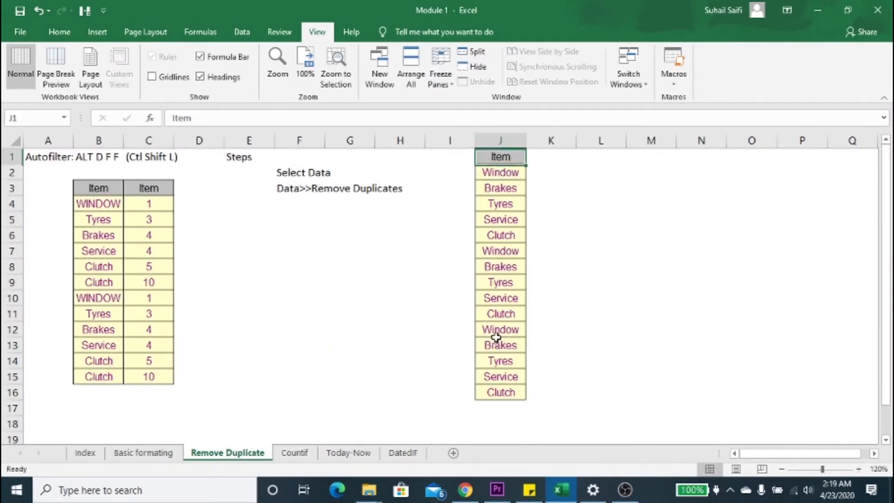
key(ctrl+shift+Down)
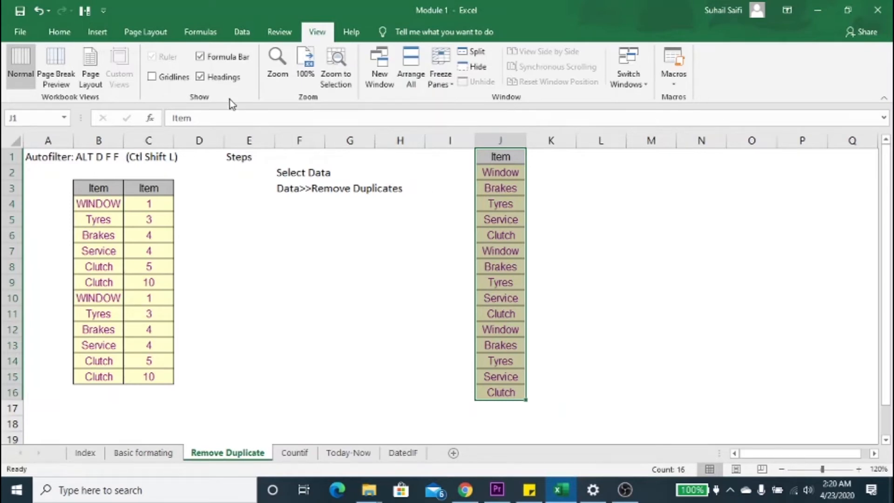
click(242, 32)
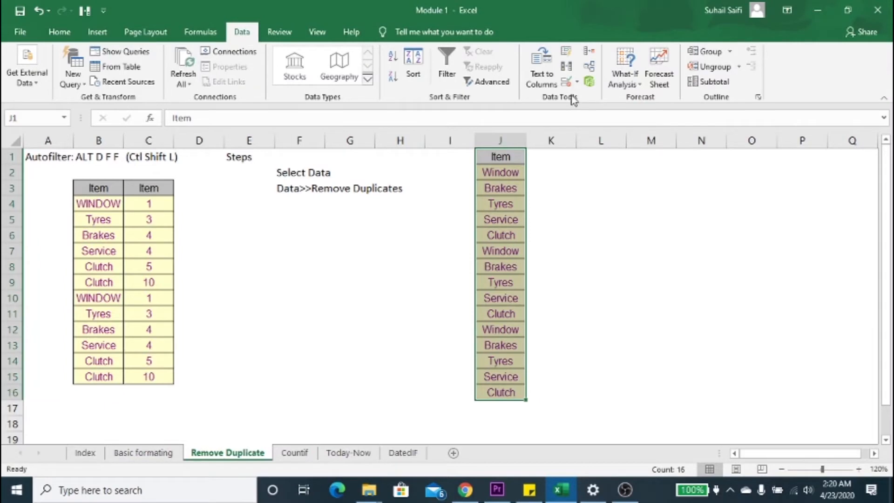
click(566, 68)
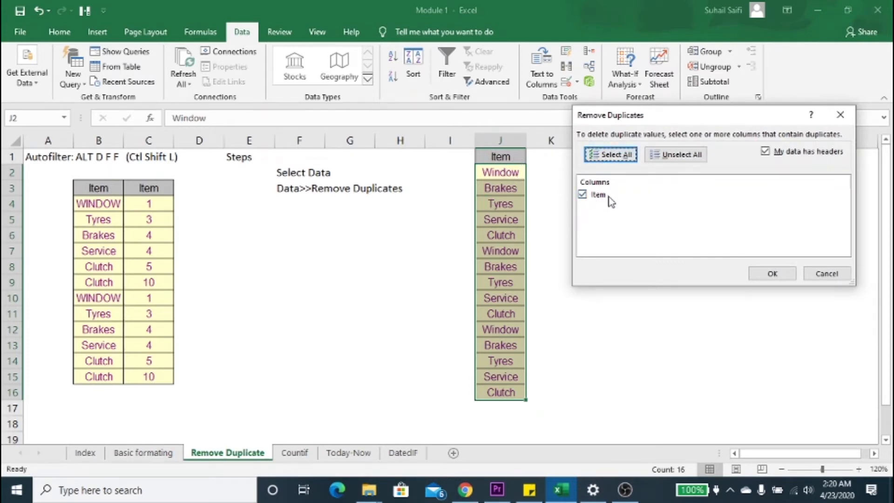
click(764, 273)
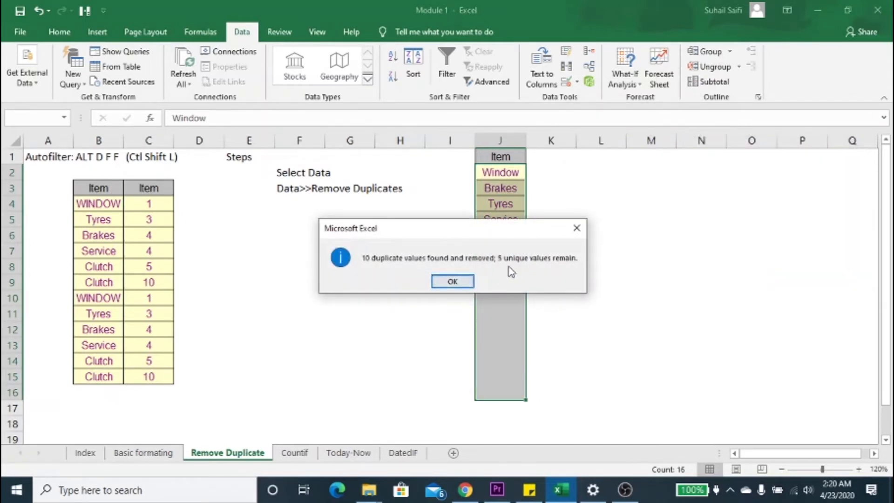
click(452, 282)
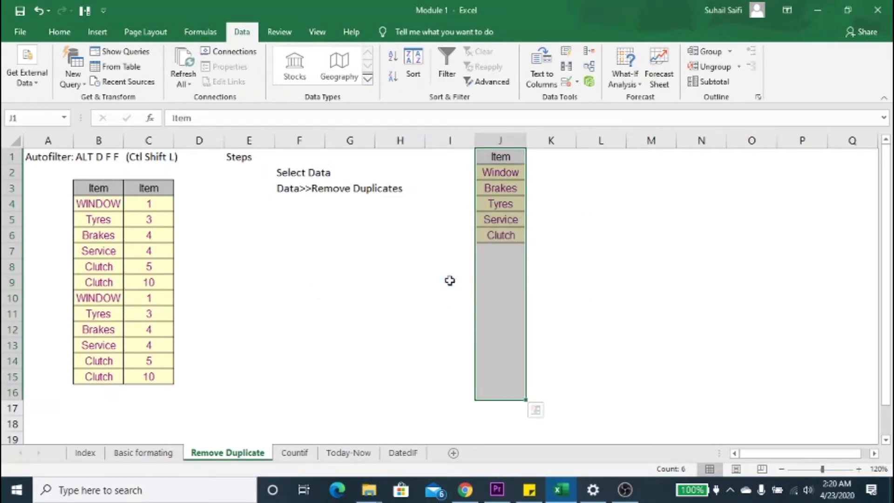
click(507, 234)
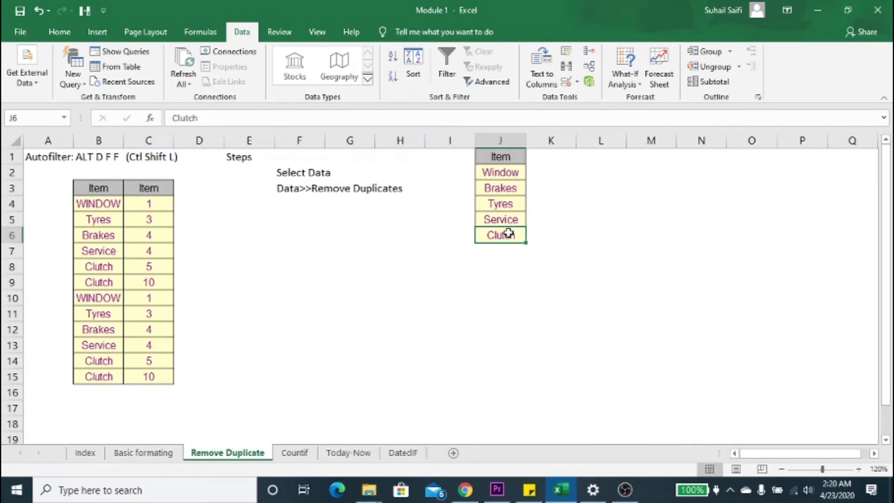
Step: Turn on filtering for the two-column Item table that starts at B3
click(95, 204)
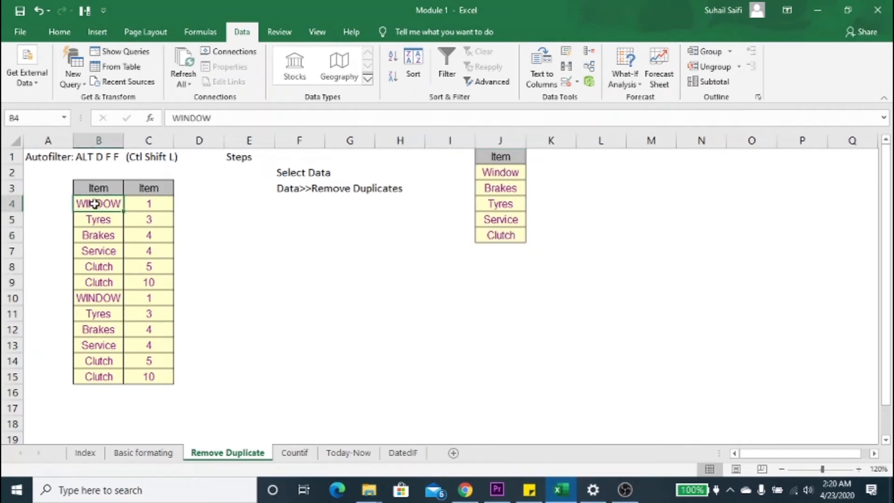
key(Up)
key(Up)
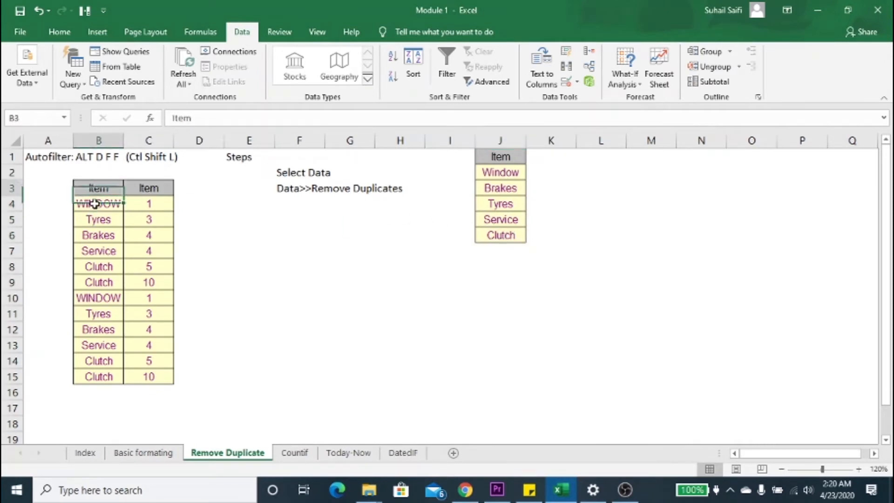
key(Down)
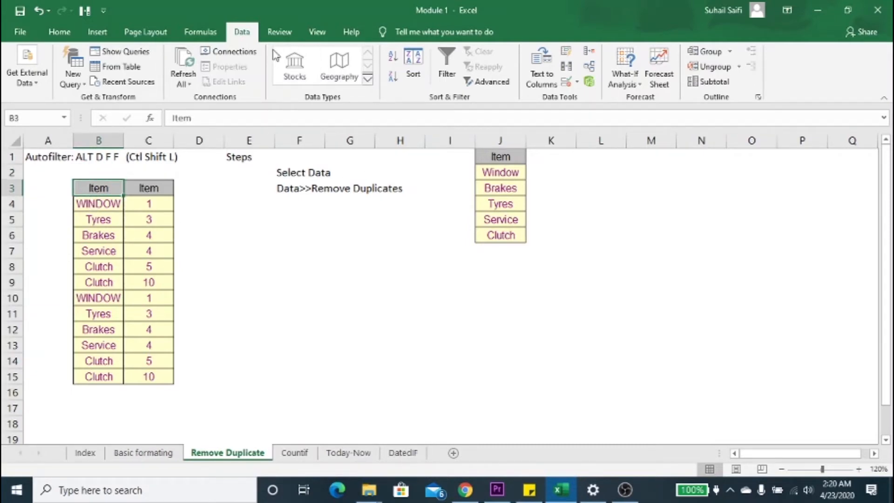
click(454, 77)
click(455, 77)
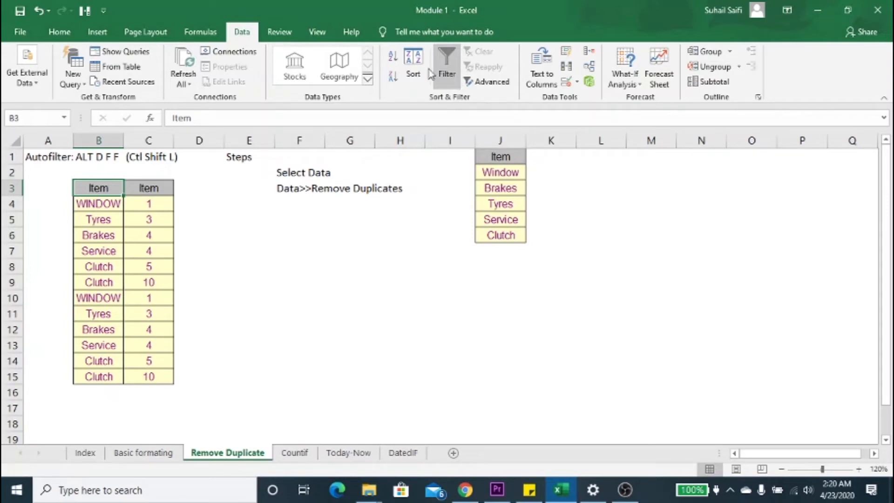
click(154, 198)
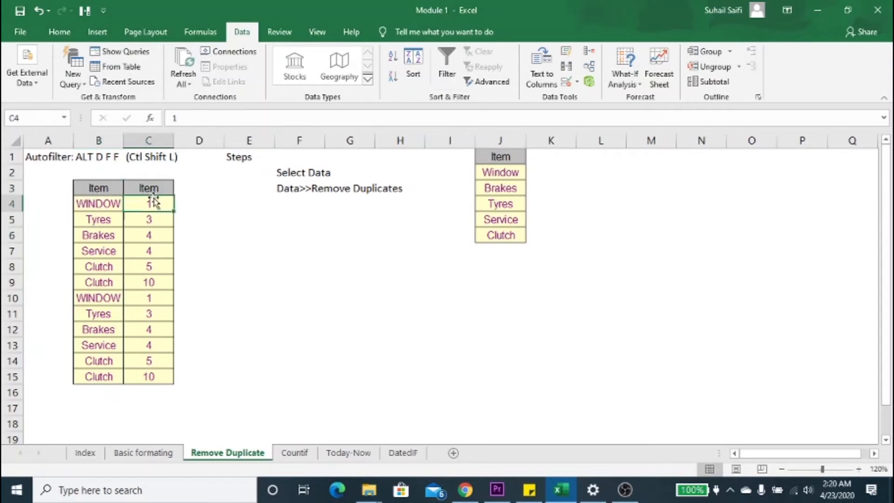
click(447, 76)
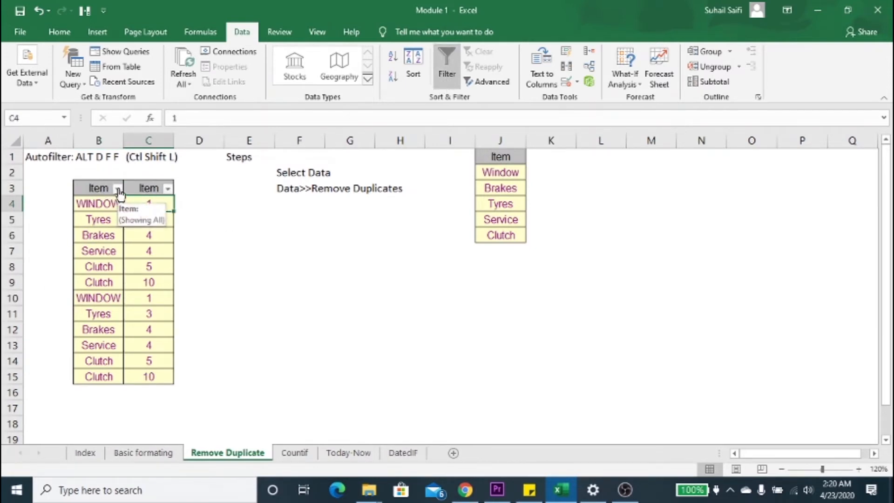
Step: Filter the Item column in B to show only the Clutch rows
click(118, 189)
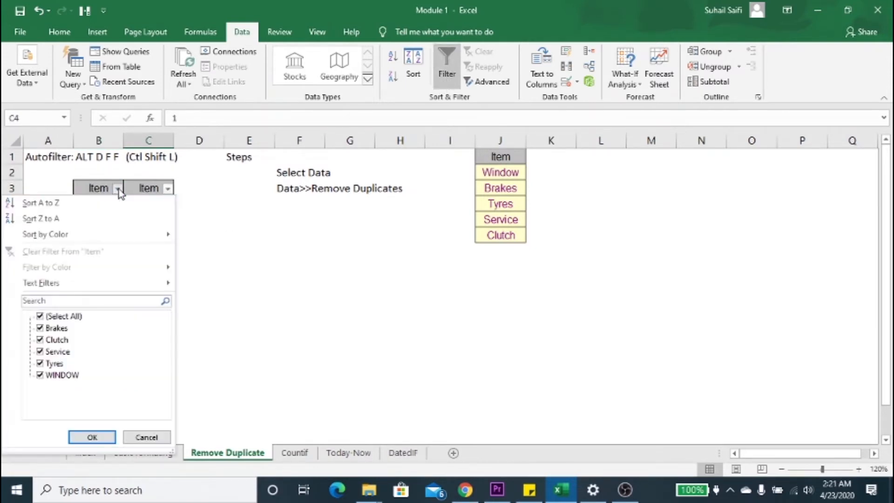
click(60, 320)
click(54, 340)
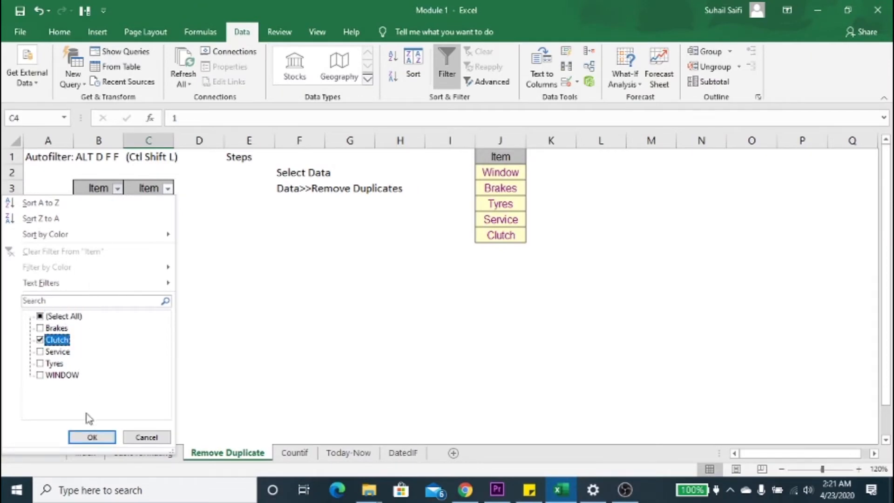
click(92, 437)
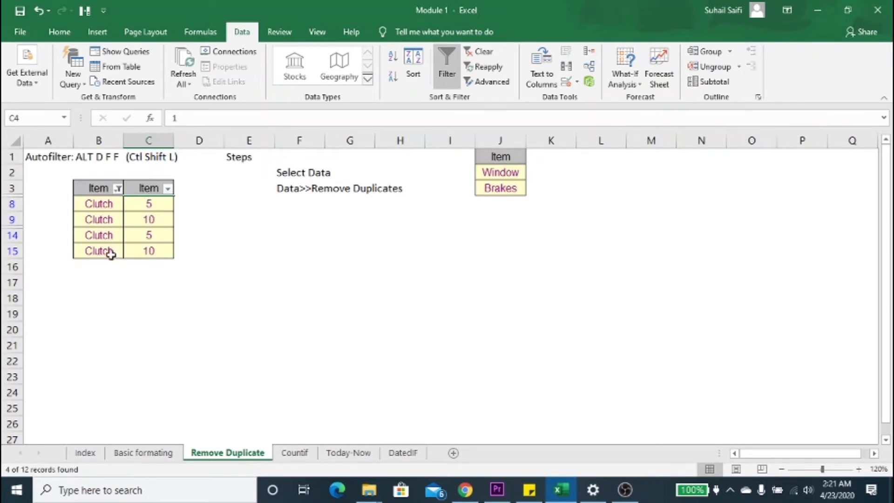
Step: Show all items again in the Item column of B and turn off filtering for the table
click(117, 189)
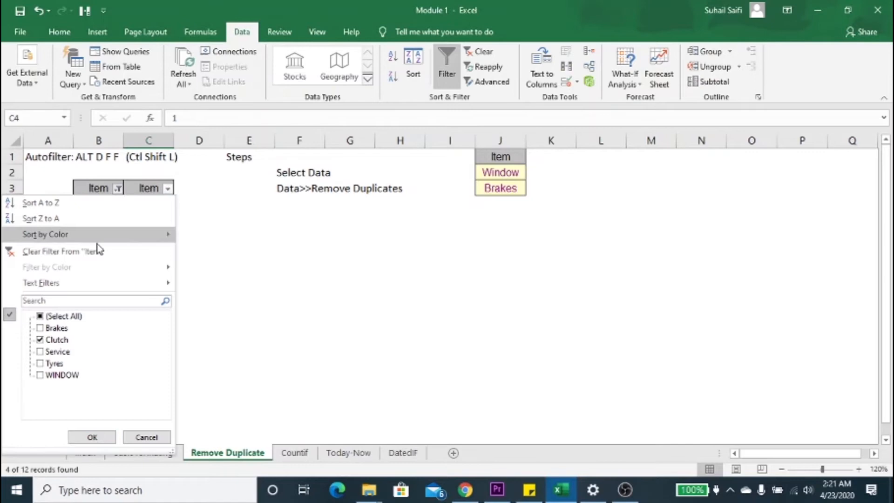
click(62, 319)
click(92, 436)
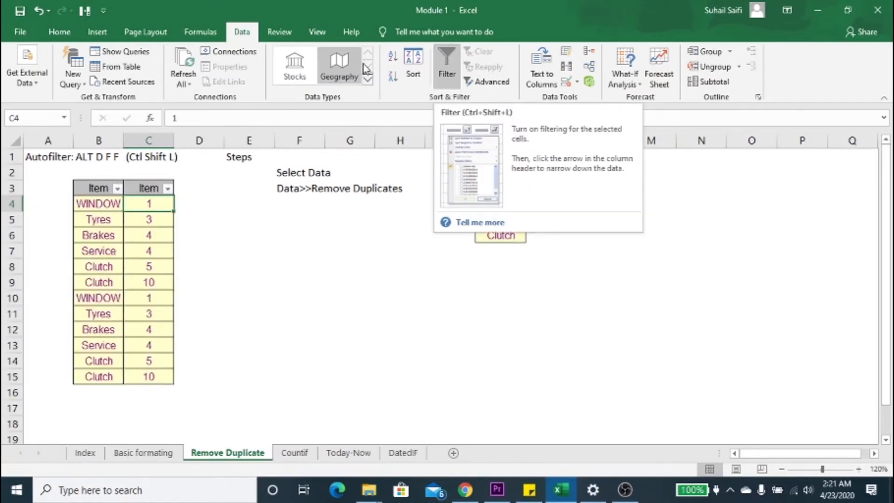
click(62, 33)
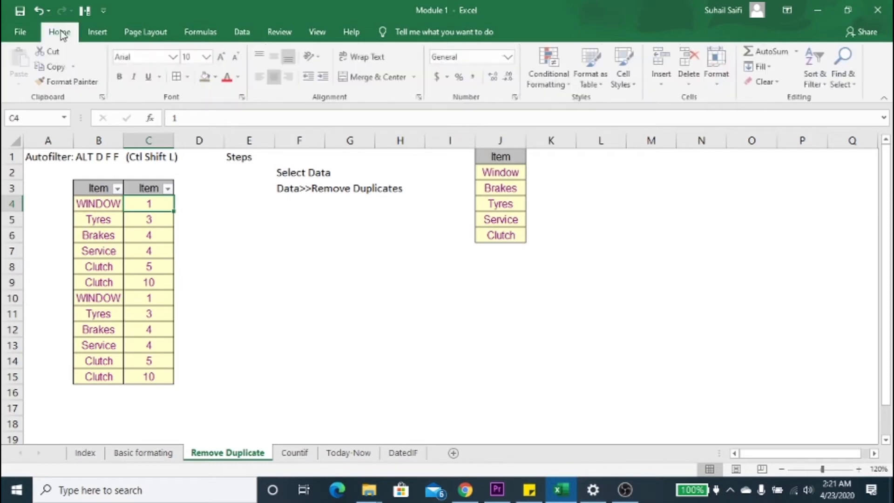
click(823, 84)
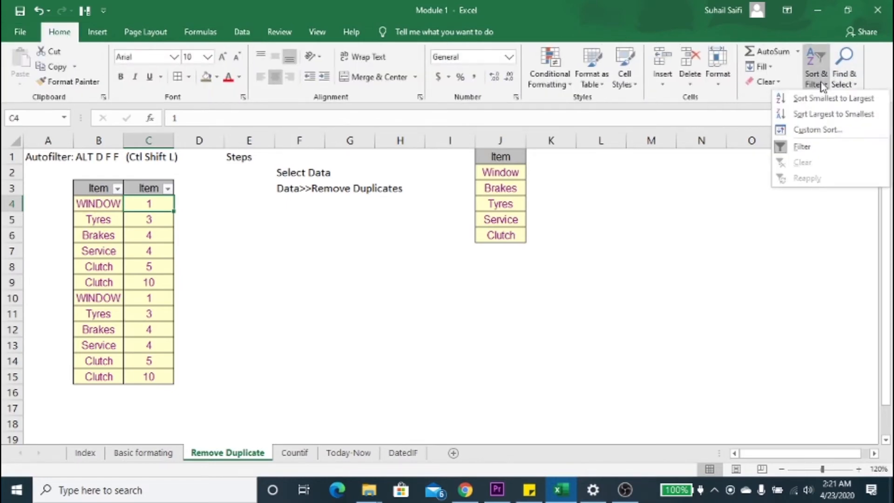
click(804, 148)
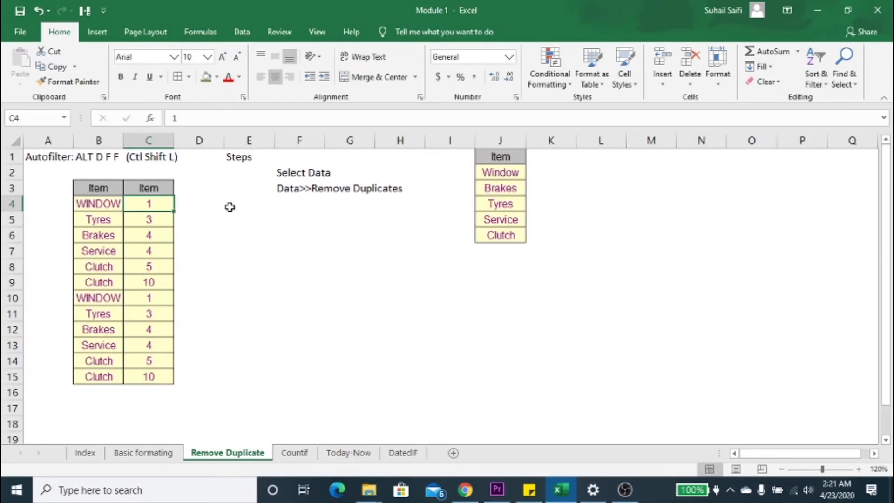
Step: Turn filtering back on for the two-column Item table and view the filter choices of the Item column in B
click(79, 214)
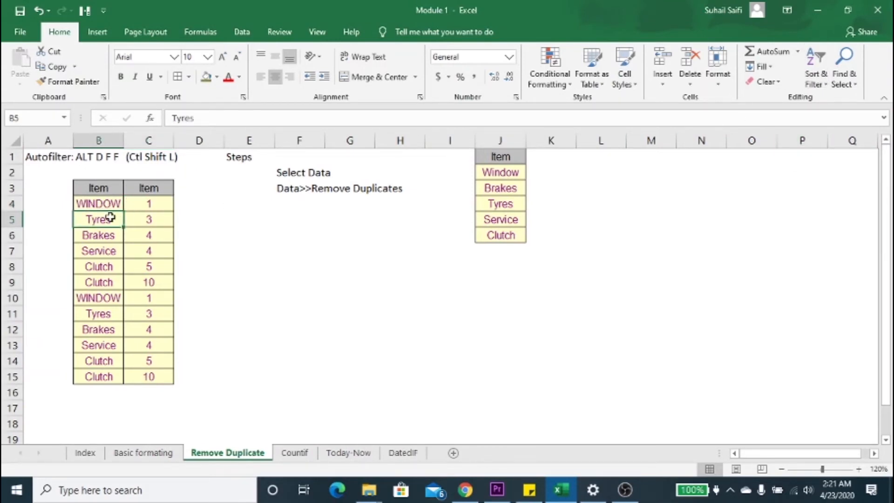
key(alt)
key(d)
key(f)
key(f)
click(117, 189)
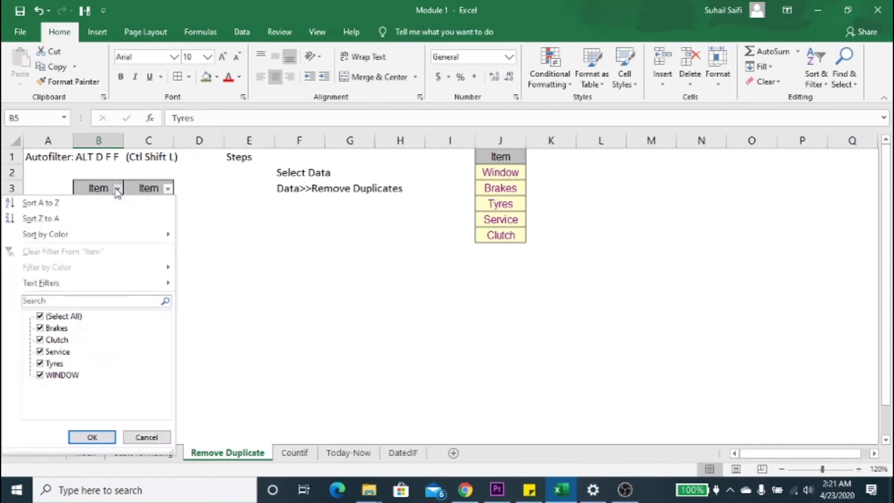
click(117, 190)
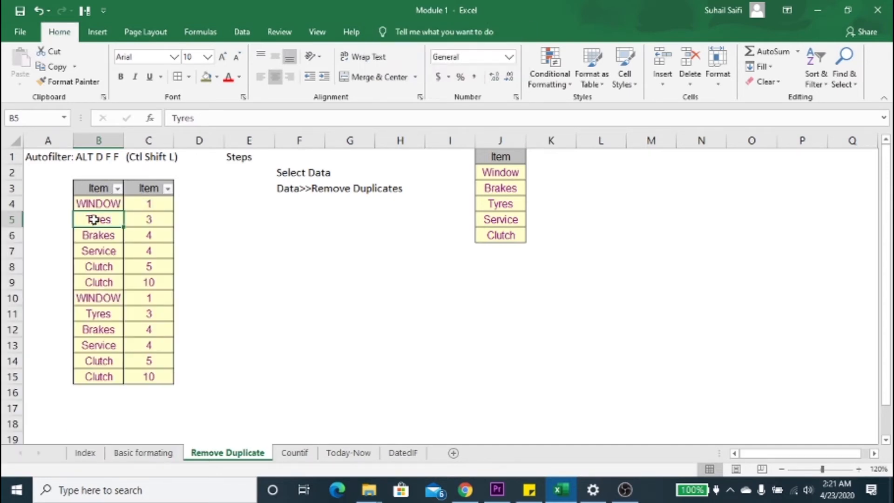
Step: Turn off filtering for the two-column Item table again
key(alt)
key(d)
key(f)
key(f)
Step: Toggle filtering on and off repeatedly for the Item table from its header cell B3
click(99, 185)
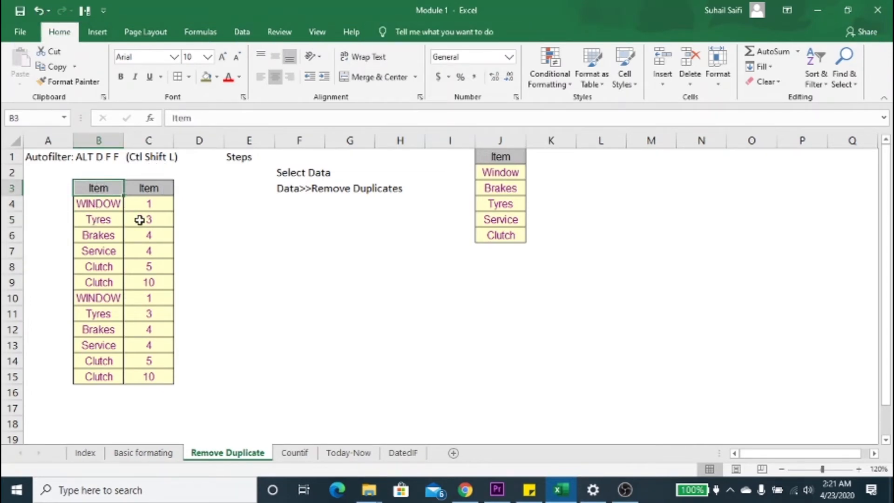
key(ctrl+shift+l)
key(ctrl+shift+l)
key(ctrl+shift+l)
key(ctrl+shift+l)
key(ctrl+shift+l)
key(ctrl+shift+l)
key(ctrl+shift+l)
key(ctrl+shift+l)
key(ctrl+shift+l)
key(ctrl+shift+l)
Step: On the Countif sheet, examine the Item, Date and Cost table in F1:H10 and the counting questions below it
click(298, 454)
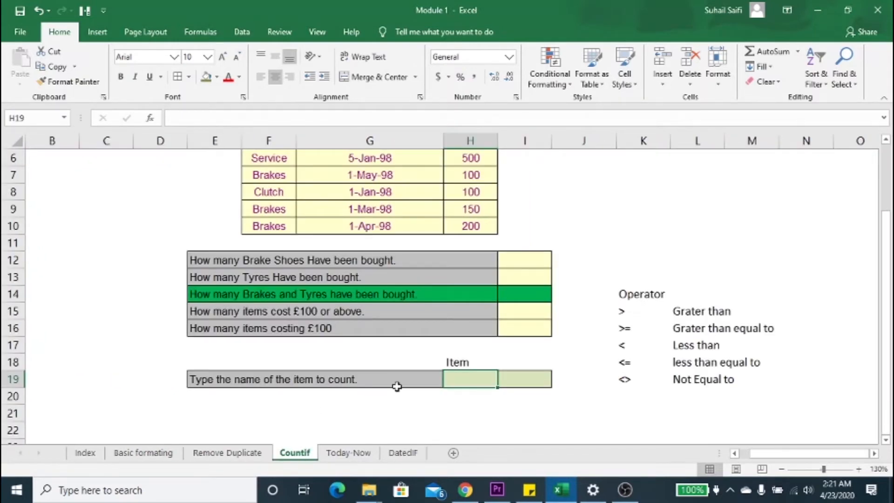
key(Right)
key(Up)
key(Up)
key(Up)
key(Up)
key(Up)
key(Up)
key(Up)
key(Up)
key(Up)
key(Up)
key(Up)
key(Up)
key(Up)
key(Up)
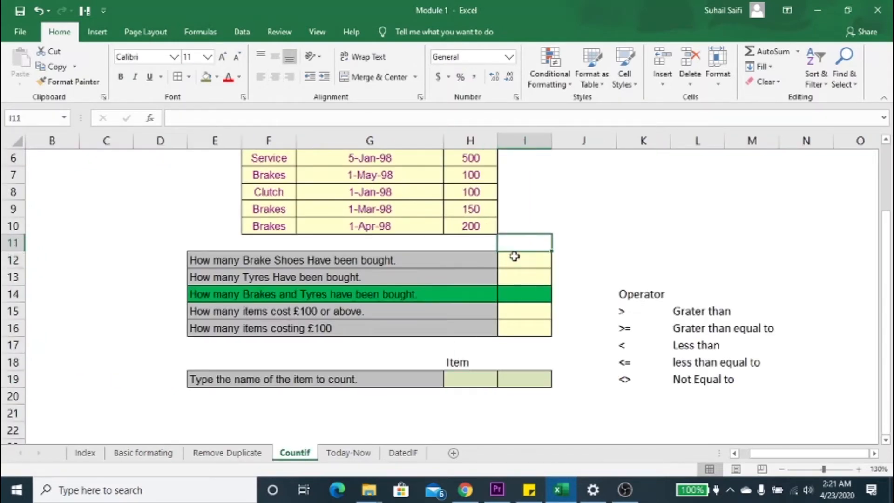
key(Up)
key(Up)
key(Up)
key(Up)
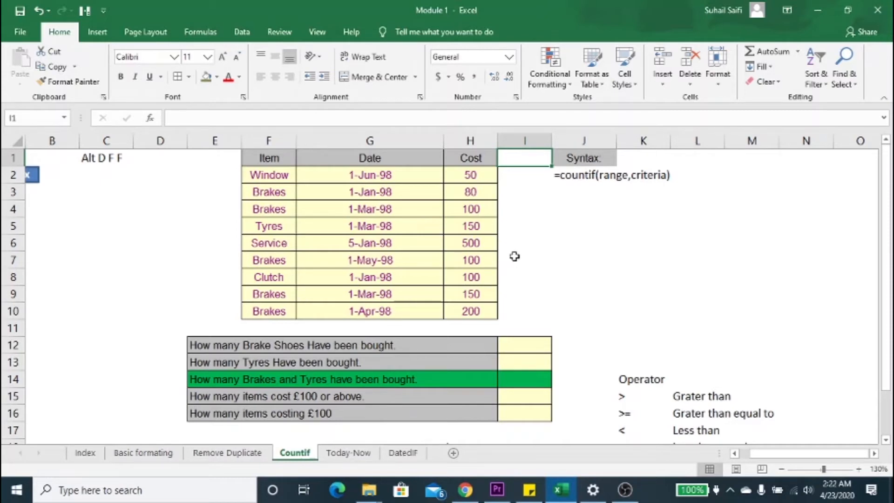
key(Left)
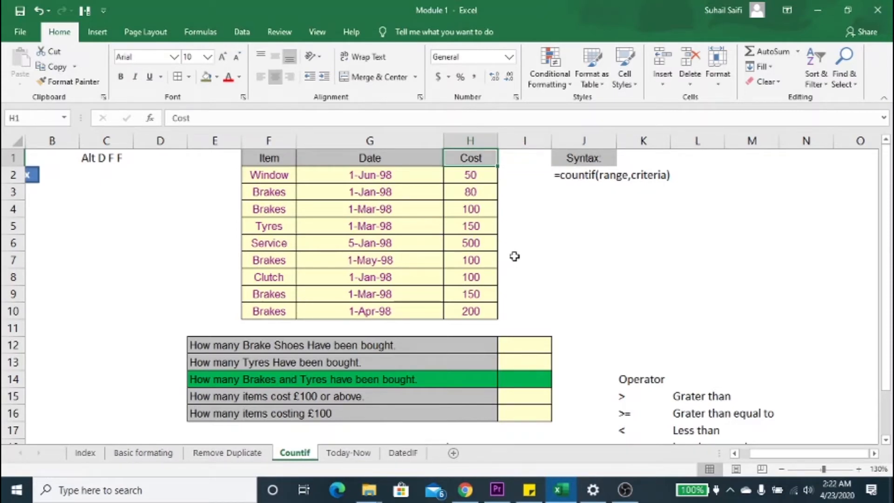
key(Down)
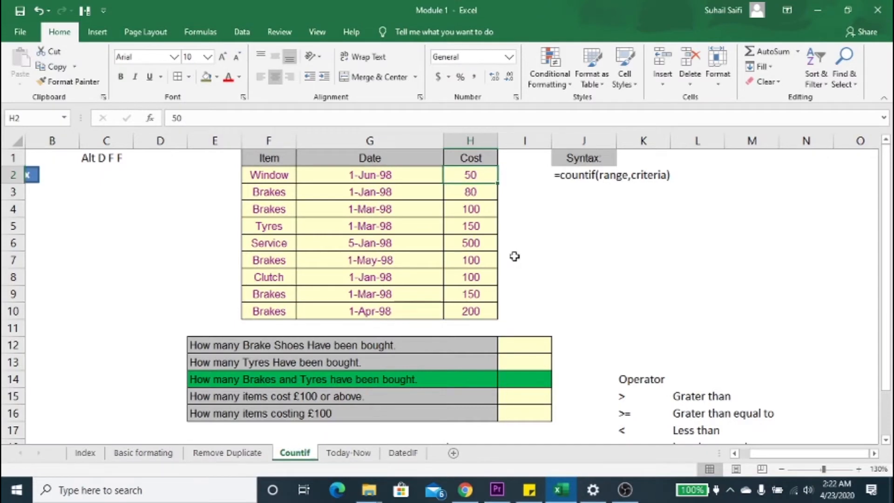
key(Down)
key(Down)
Step: Enter the formula =COUNTIF(F1:F10,"brakes") in cell I12 to count the brake shoes bought
key(Down)
key(Down)
key(Down)
key(Down)
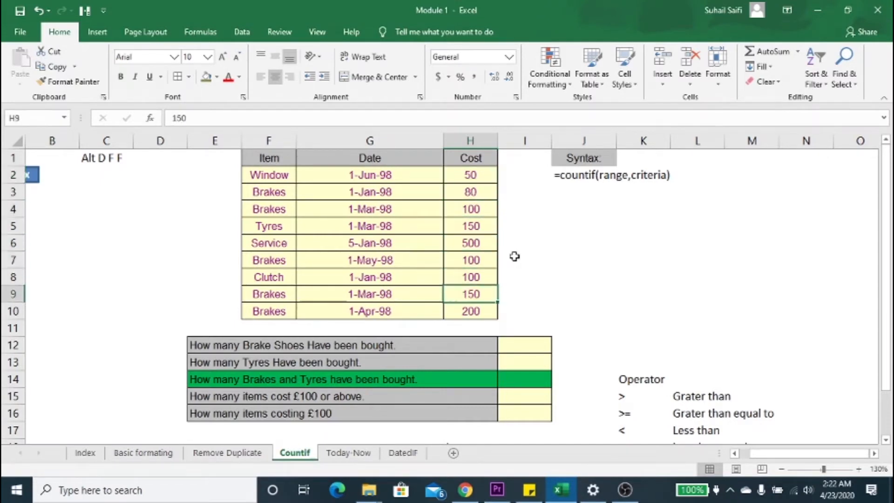
key(Right)
key(Down)
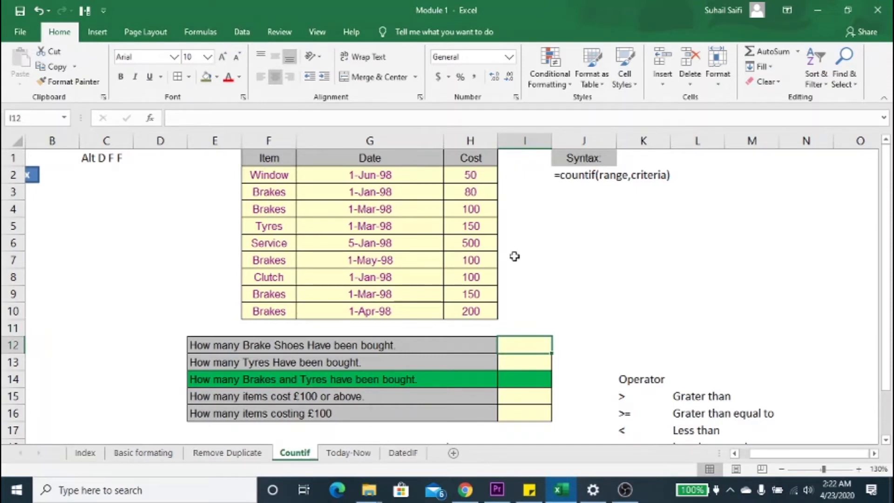
text(=i)
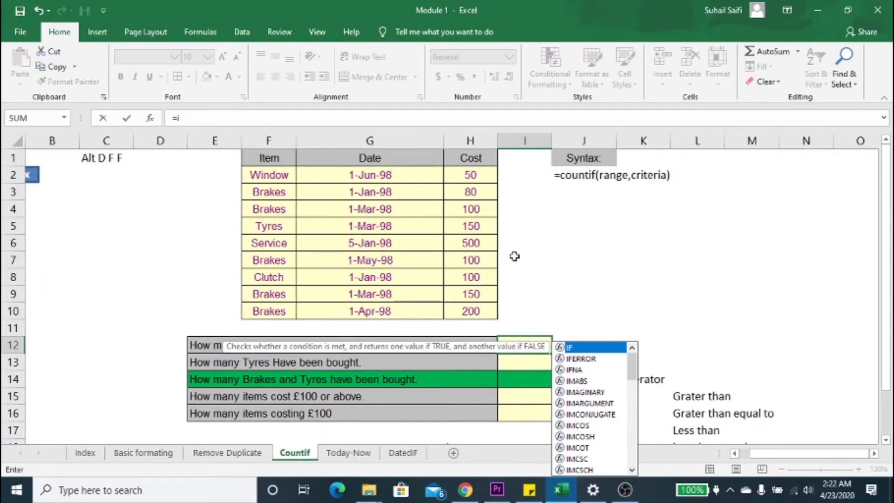
key(BackSpace)
text(countif)
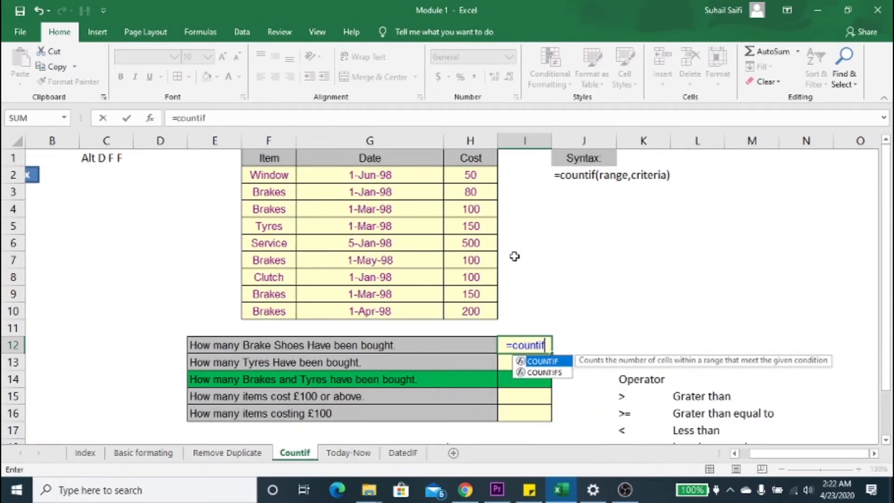
key(Tab)
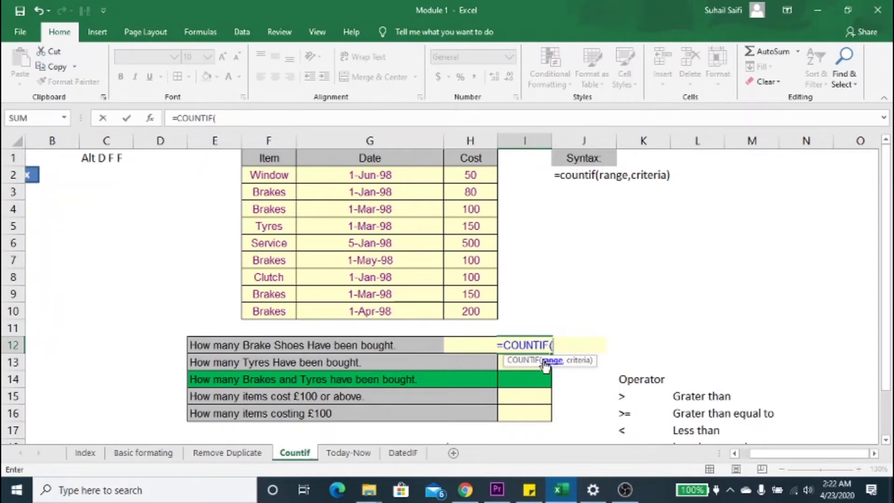
click(277, 160)
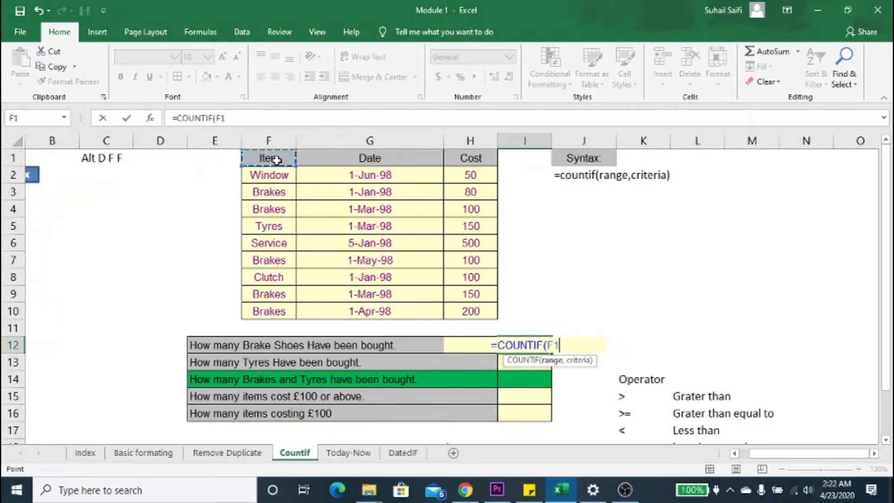
key(ctrl+shift+Down)
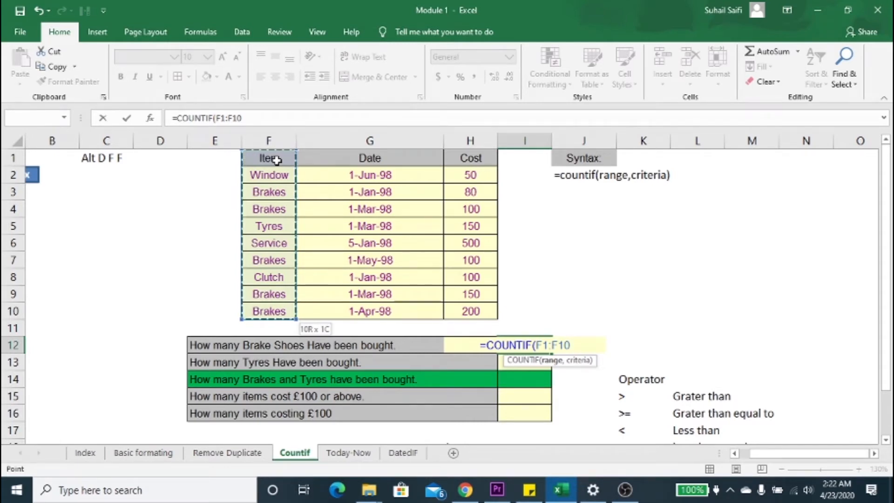
text(,)
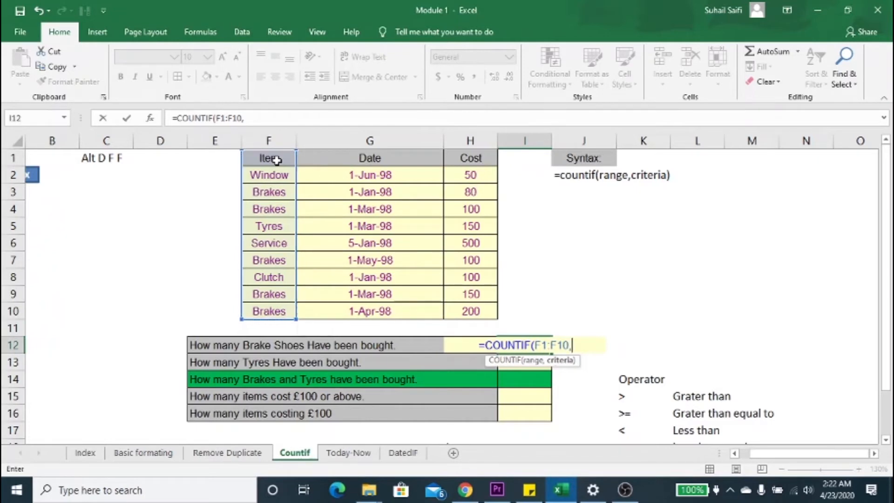
text(")
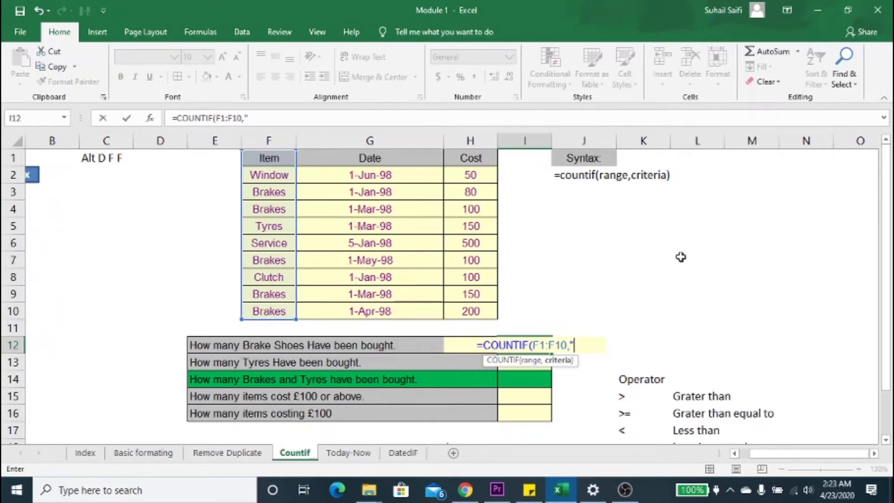
text(br)
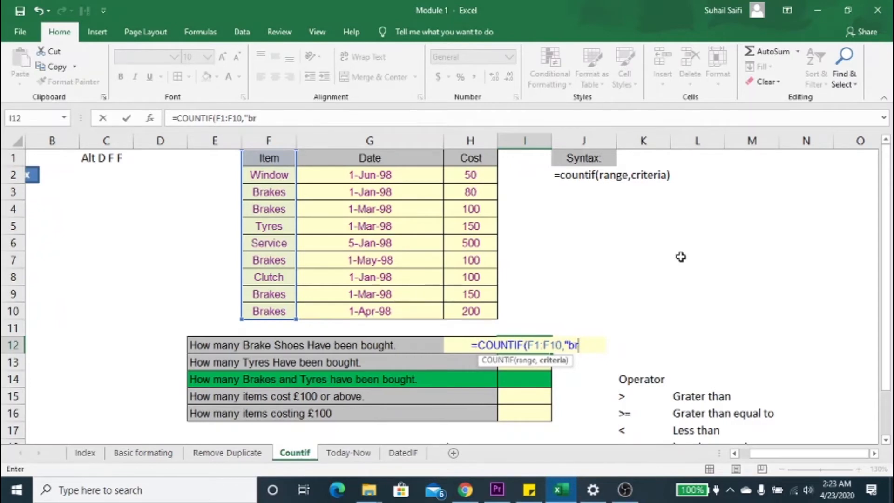
text(akes"))
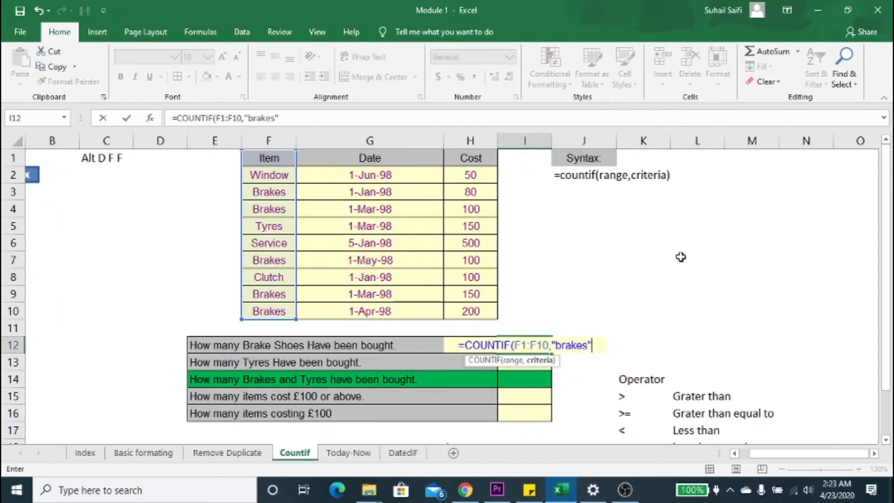
key(Return)
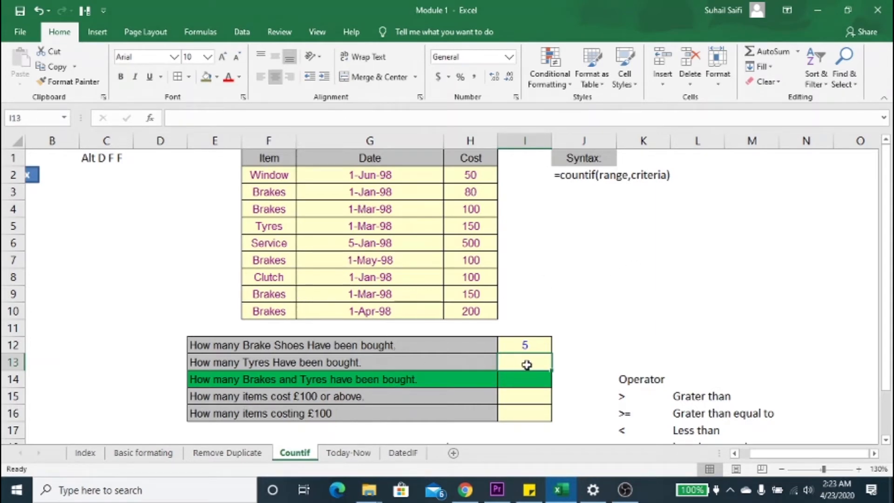
Step: Enter the formula =COUNTIF(F1:F10,"tyres") in cell I13 to count the tyres bought
text(=countif)
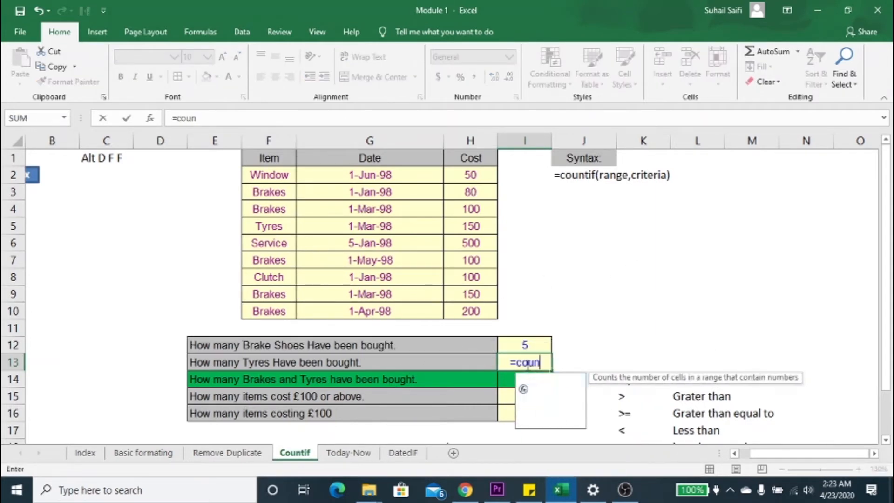
key(Tab)
key(Up)
key(Up)
key(Up)
key(Left)
key(Left)
key(Left)
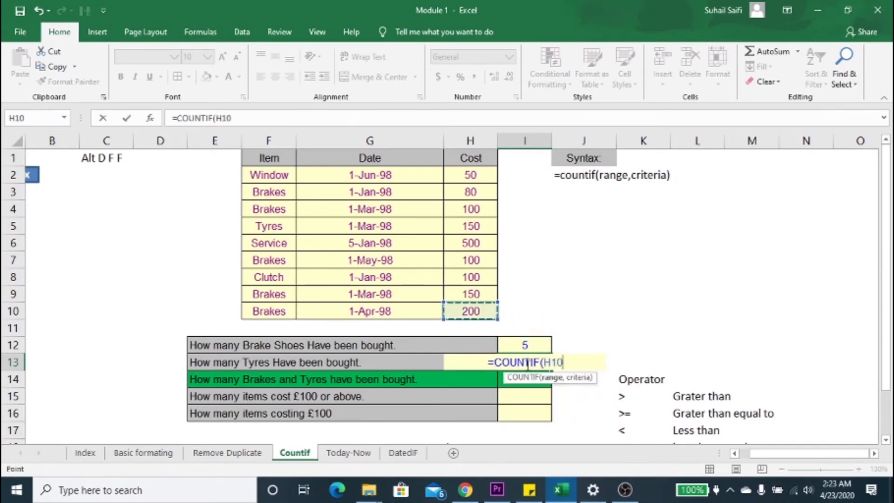
key(ctrl+shift+Up)
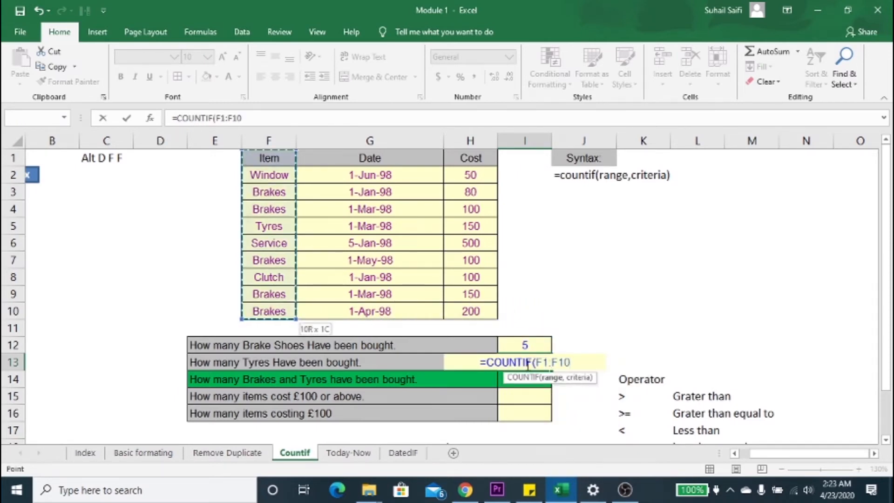
text(,"tyr)
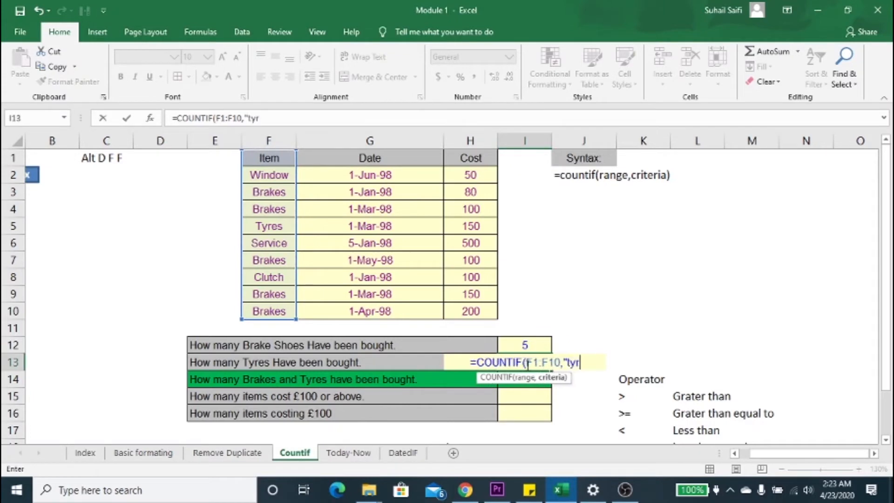
text(es"))
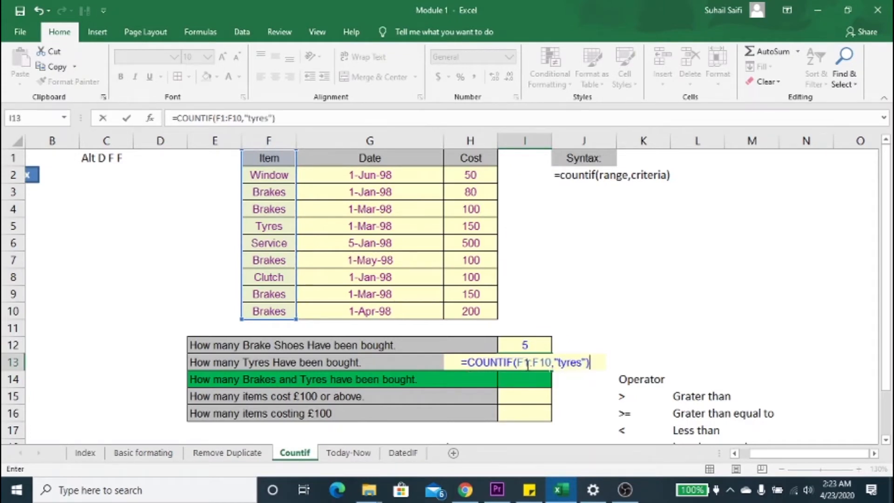
key(Return)
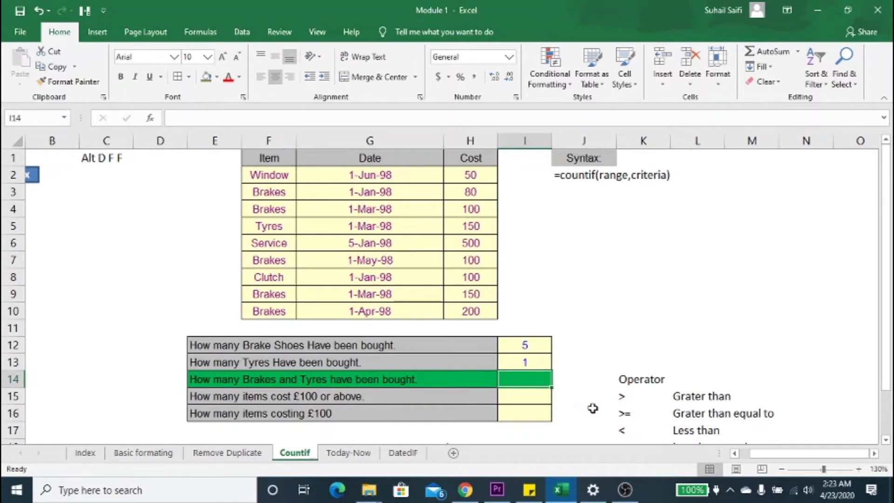
Step: In cell I14, begin the brakes and tyres count with =COUNTIF(F1:F10,"brakes")
text(=)
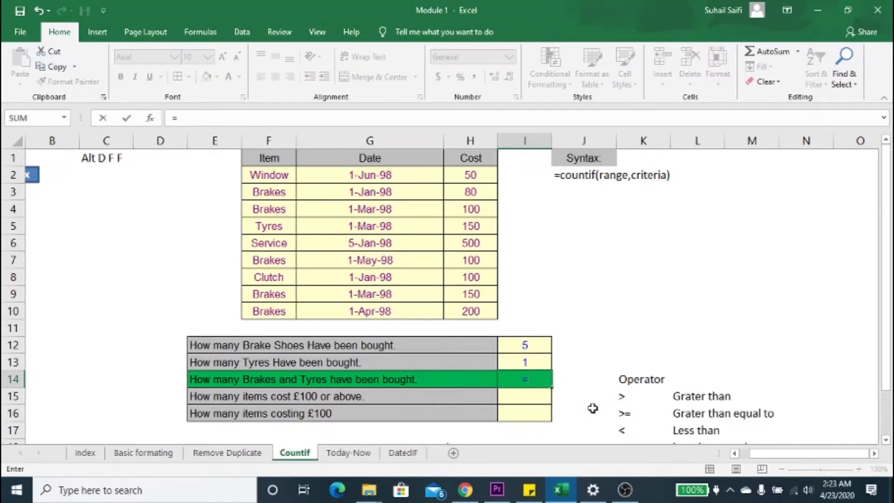
text(countif)
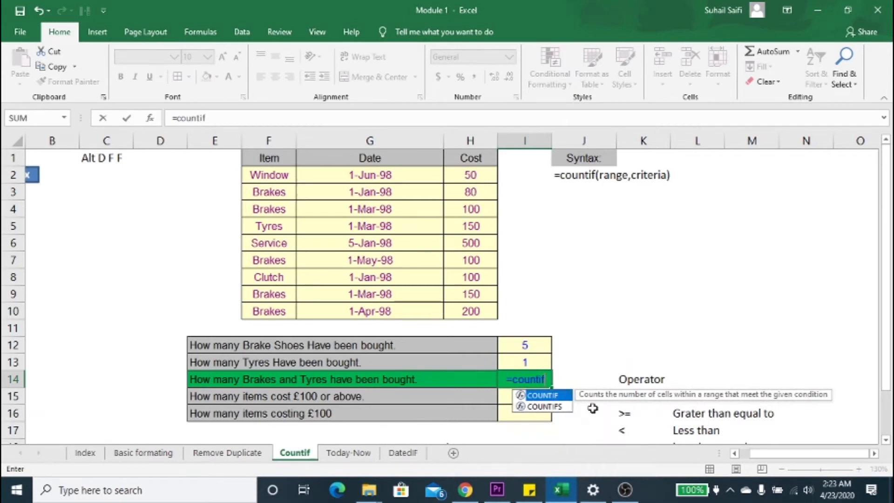
key(Tab)
key(Up)
key(Up)
key(Up)
key(Up)
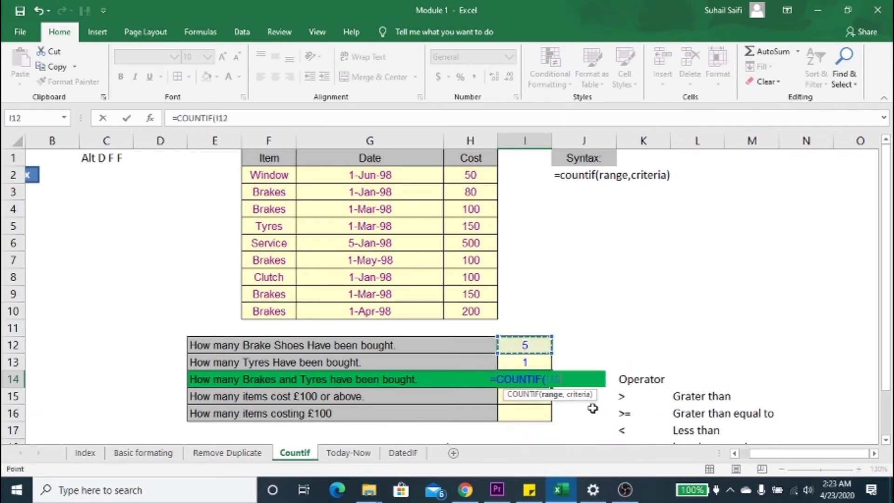
key(Left)
key(Left)
key(Left)
key(Left)
key(Right)
key(ctrl+Up)
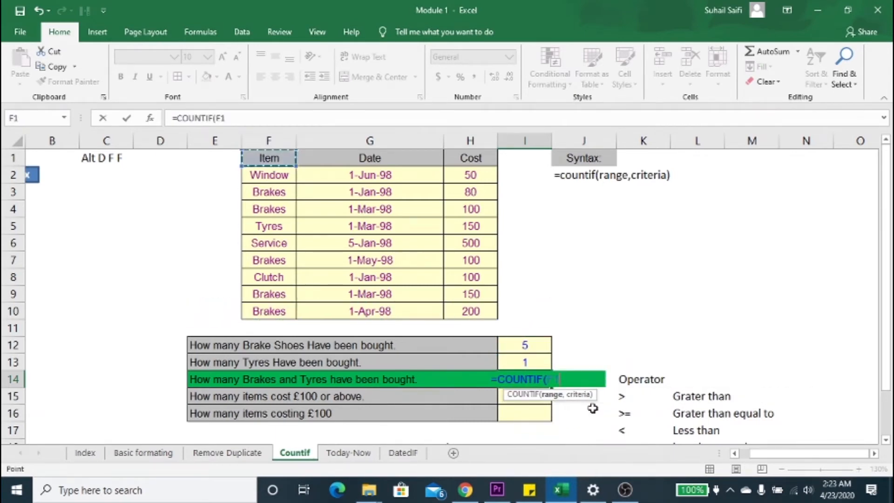
key(ctrl+shift+Down)
text(,)
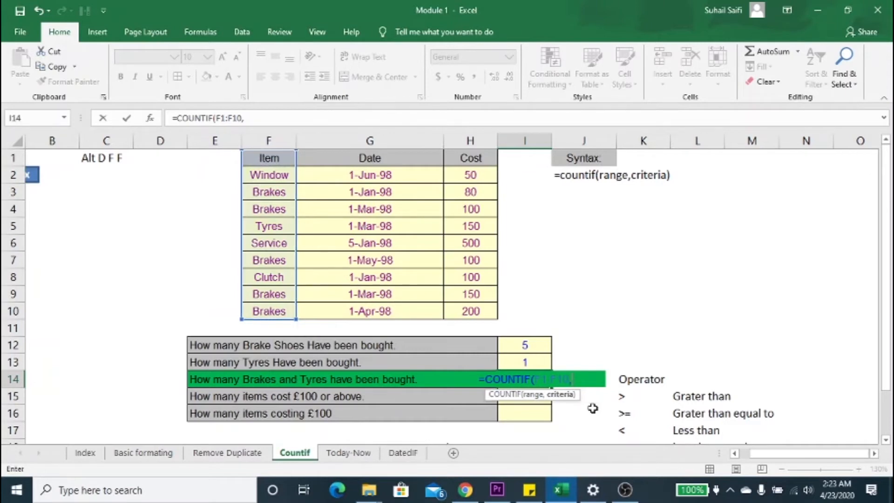
text("brajes)
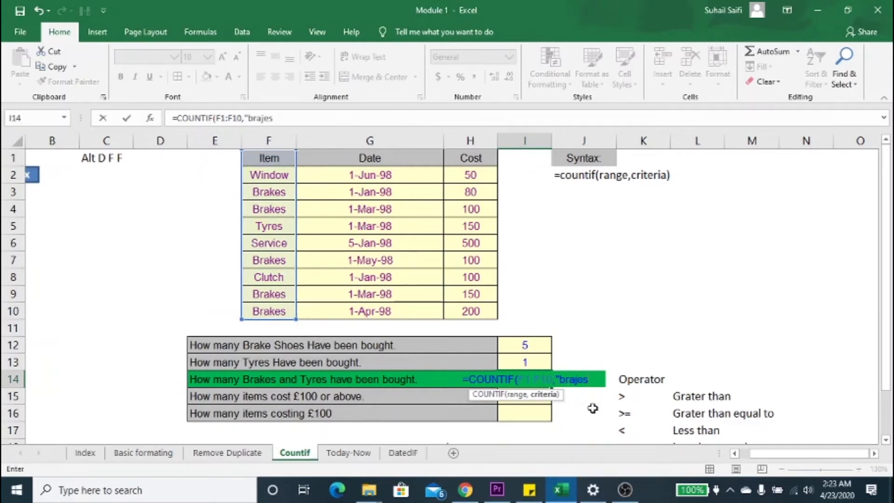
key(BackSpace)
key(BackSpace)
key(BackSpace)
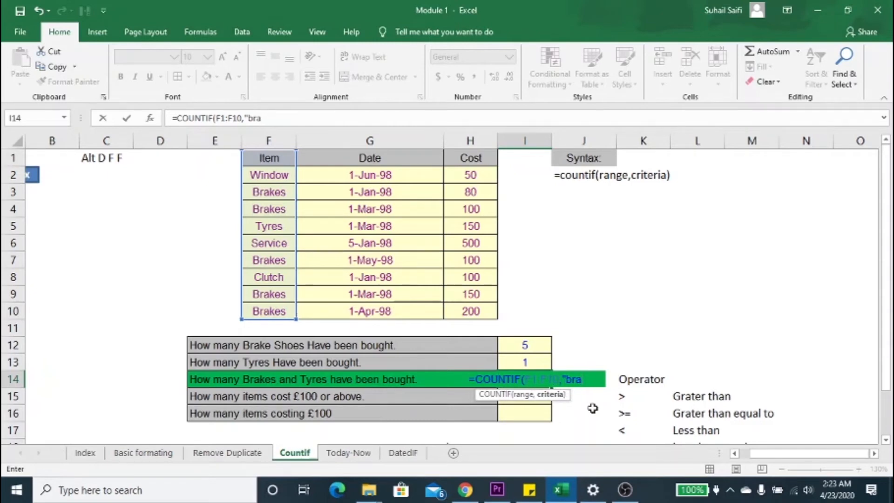
text(kes")
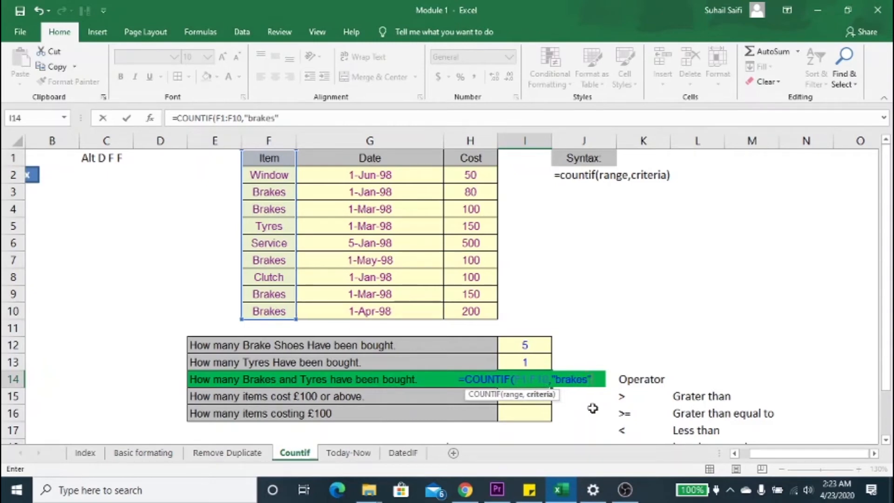
text(,)
key(BackSpace)
text())
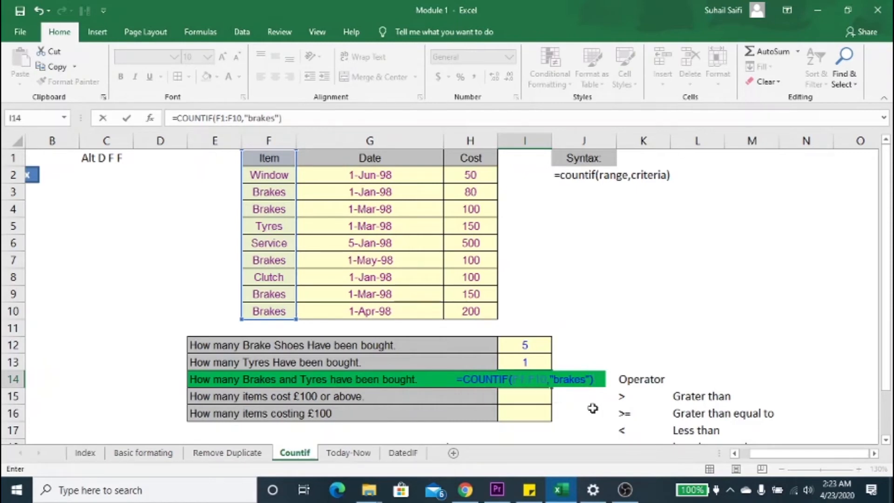
text(+)
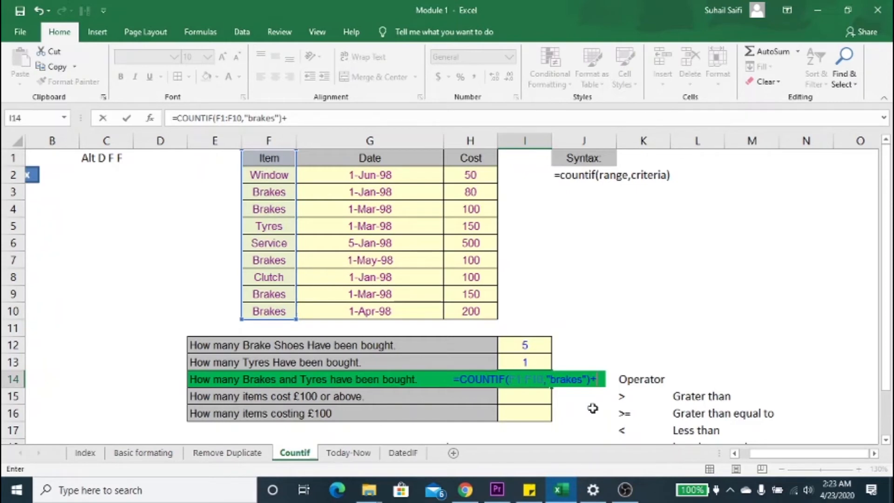
text(countif)
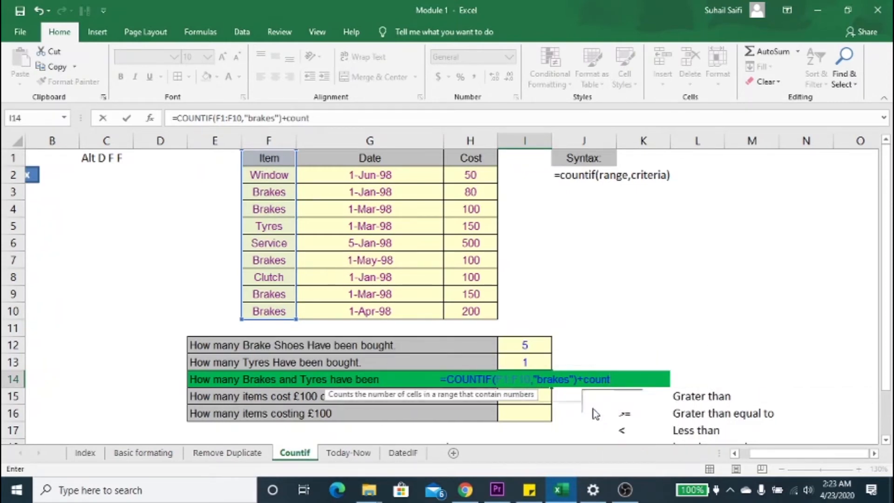
Step: Add +COUNTIF(F1:F10,"tyres") to the formula in cell I14 and enter it
key(Tab)
key(Up)
key(Up)
key(Up)
key(Up)
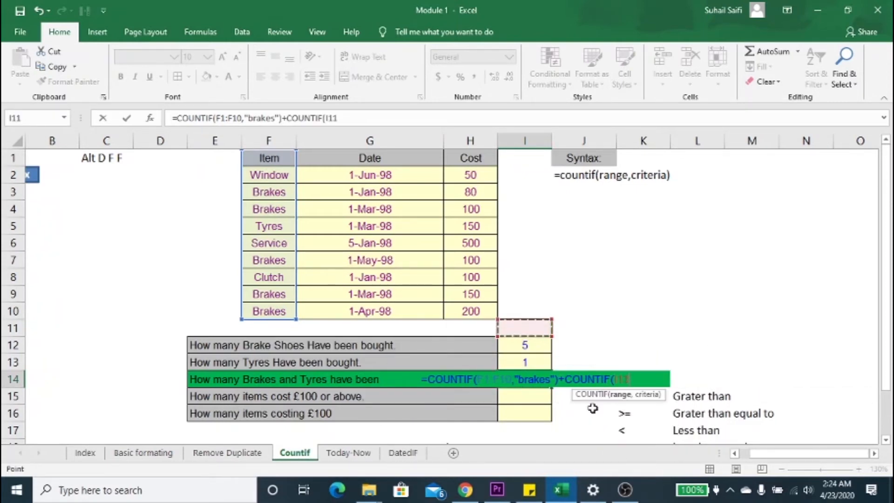
key(Left)
key(Left)
key(Left)
key(ctrl+Up)
key(ctrl+shift+Down)
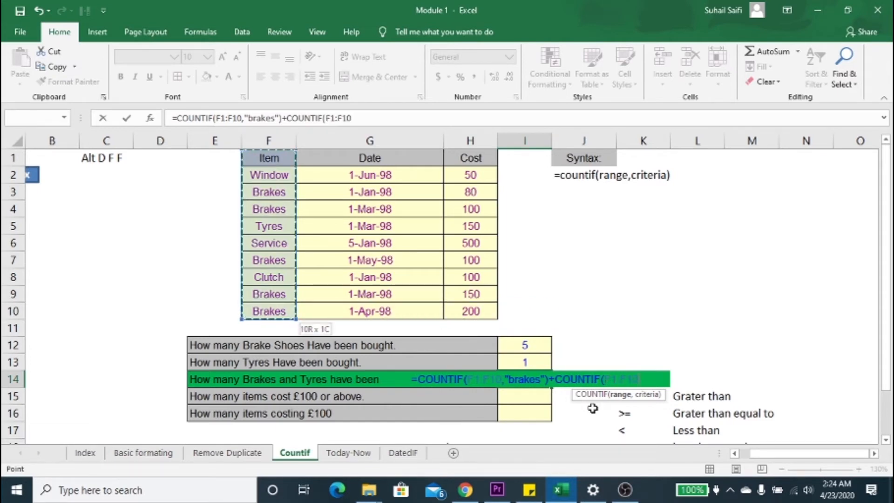
text(,)
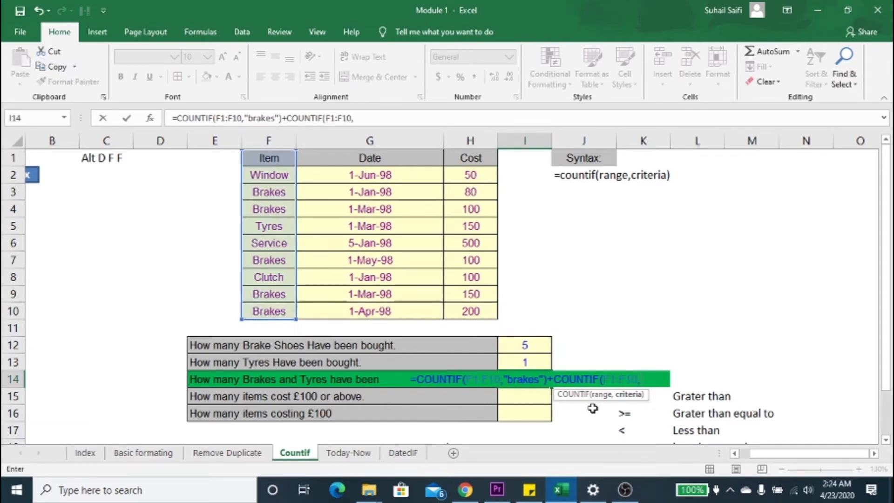
text(")
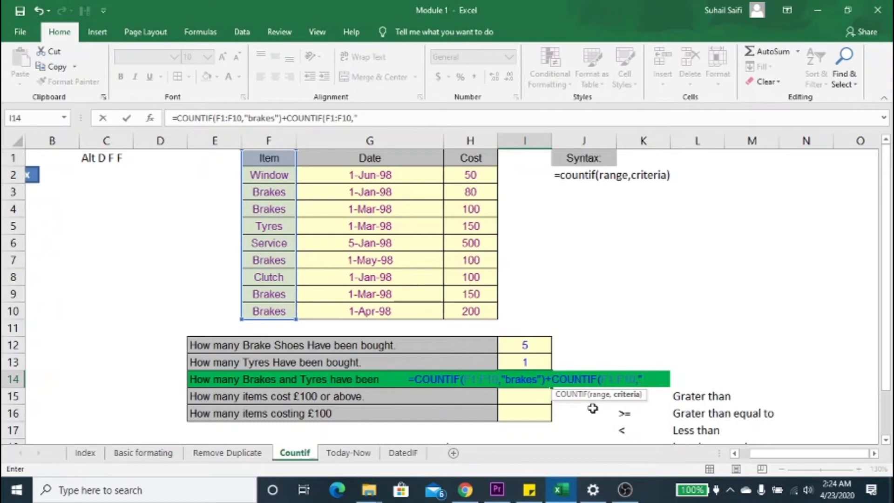
text(tyres)
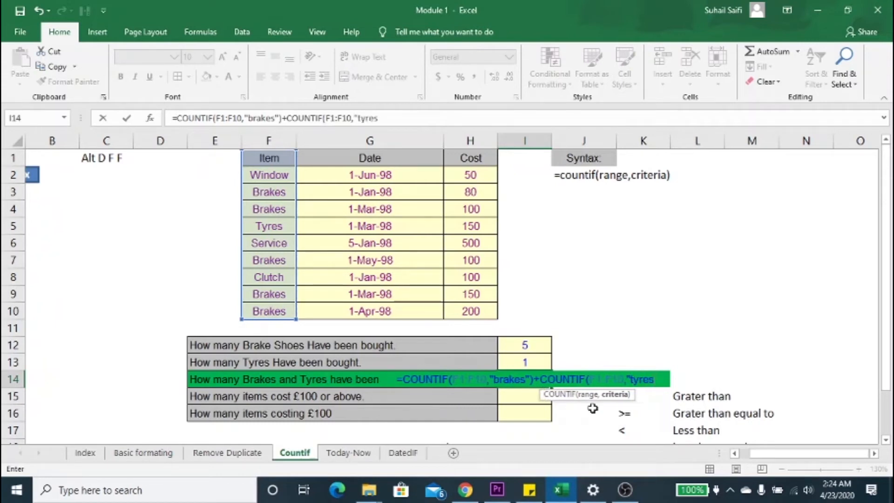
text("))
key(Return)
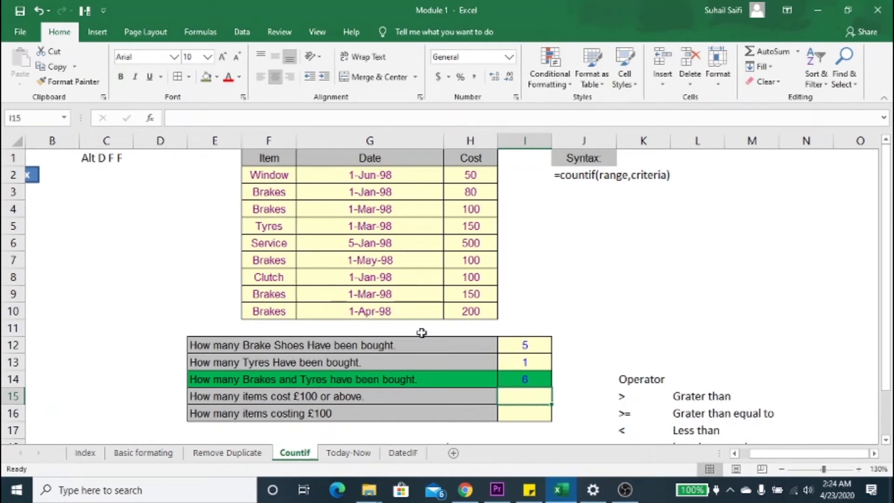
click(527, 381)
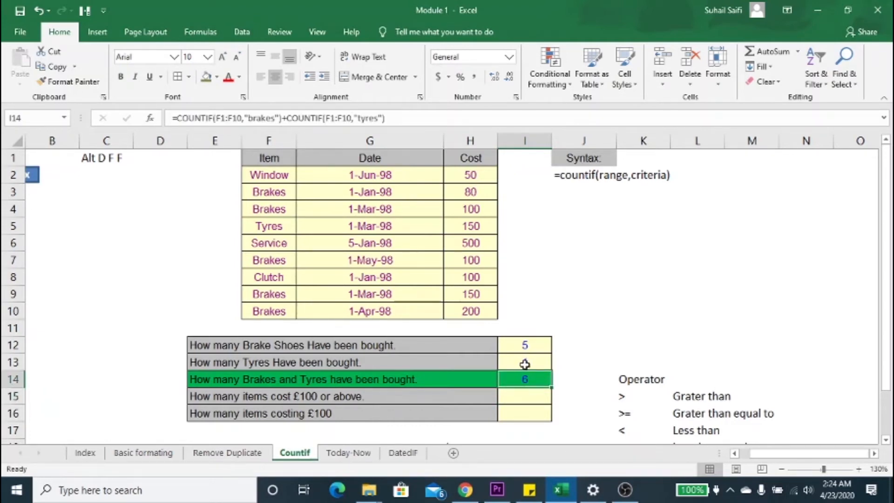
Step: Enter the formula =COUNTIF(H1:H10,">=100") in cell I15 to count the items costing £100 or above
click(526, 392)
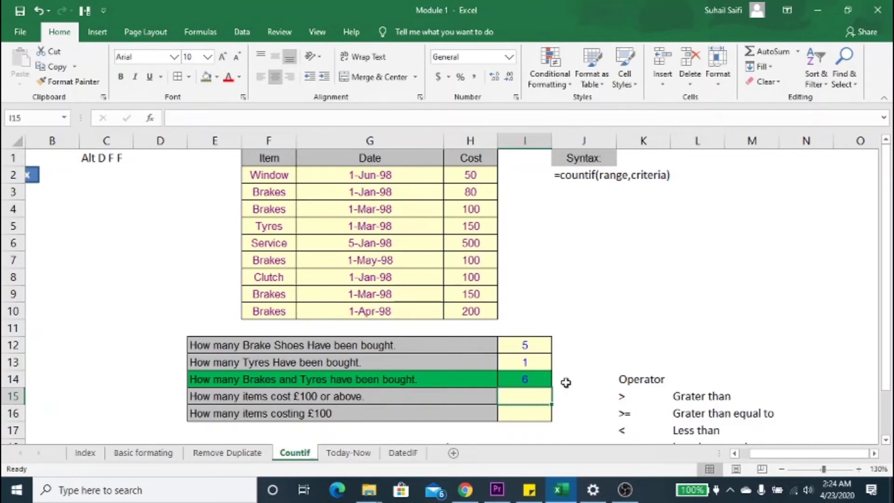
text(=countif)
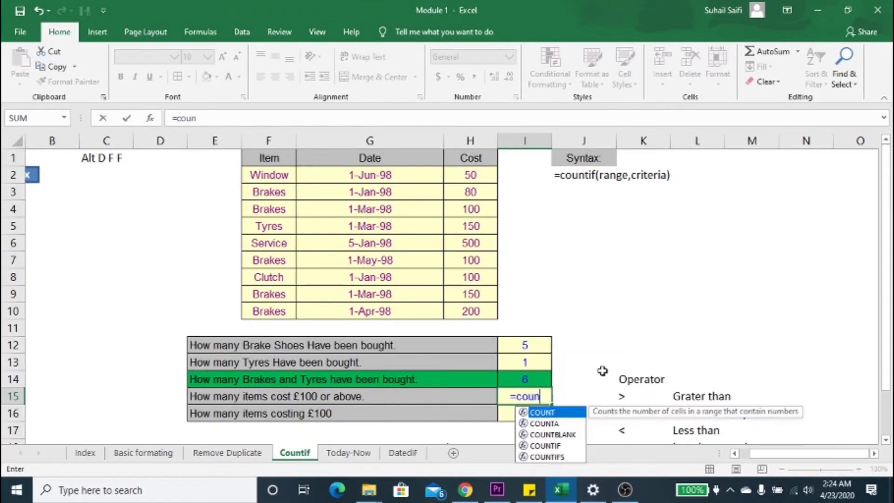
key(Tab)
key(Up)
key(Up)
key(Up)
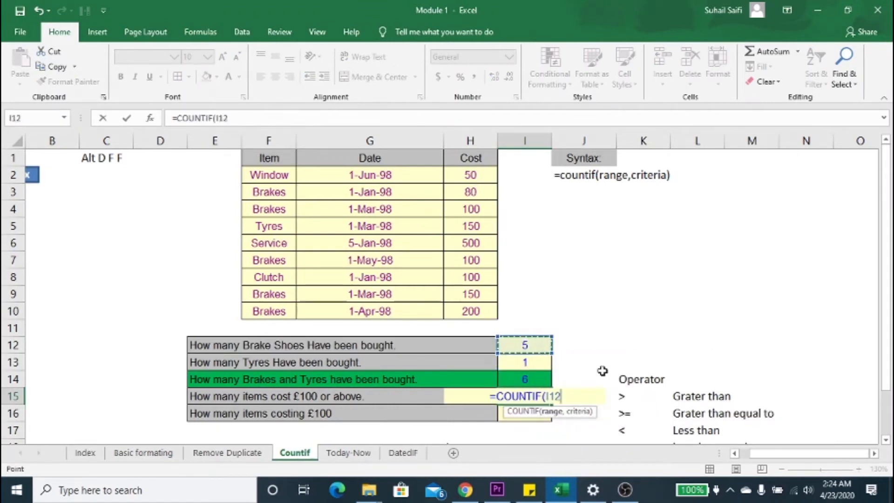
key(Left)
key(Up)
key(Up)
key(Right)
key(Right)
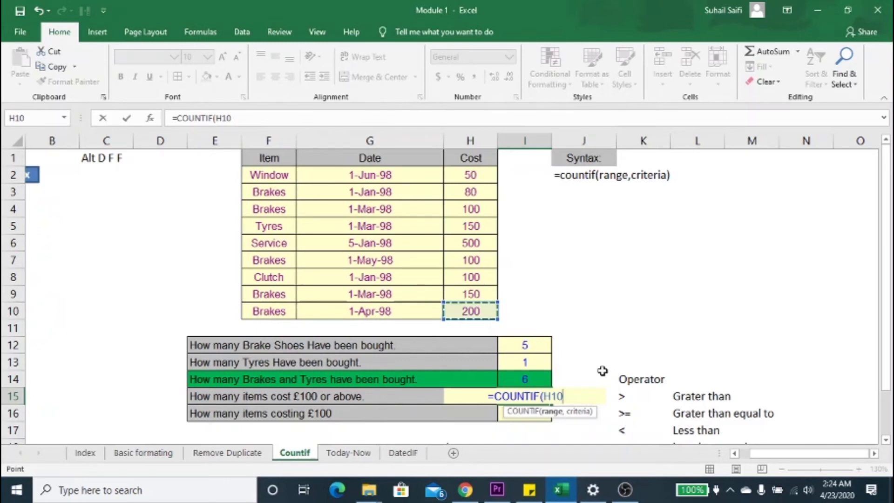
key(ctrl+Up)
key(ctrl+shift+Down)
text(,)
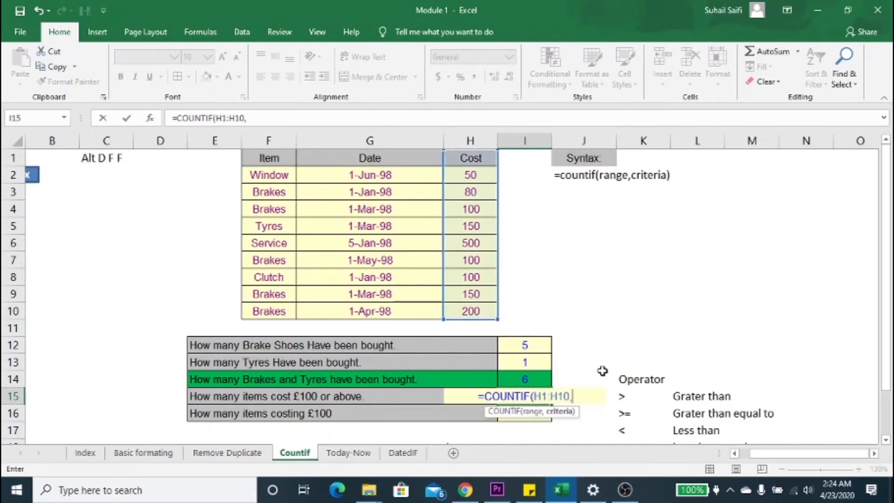
text(">)
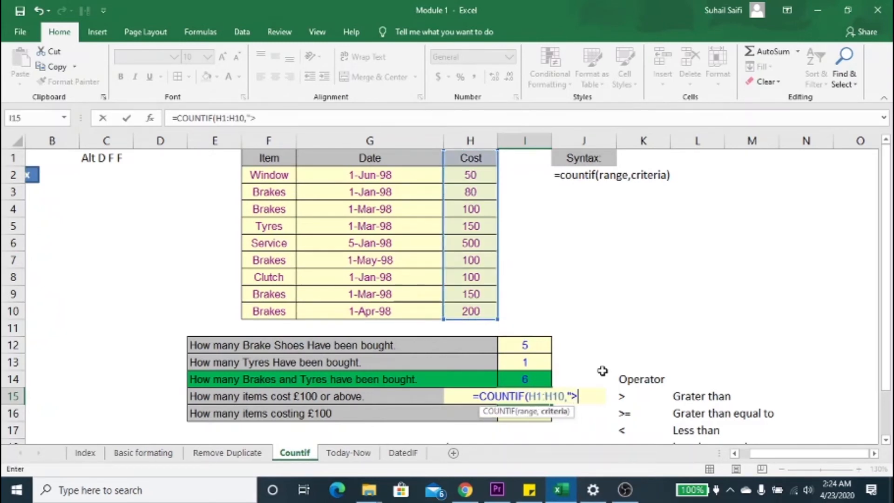
text(=100)
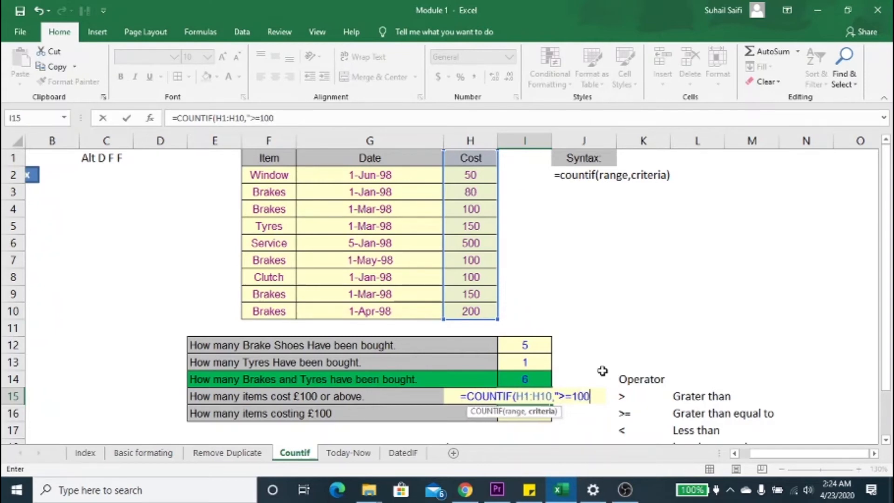
text())
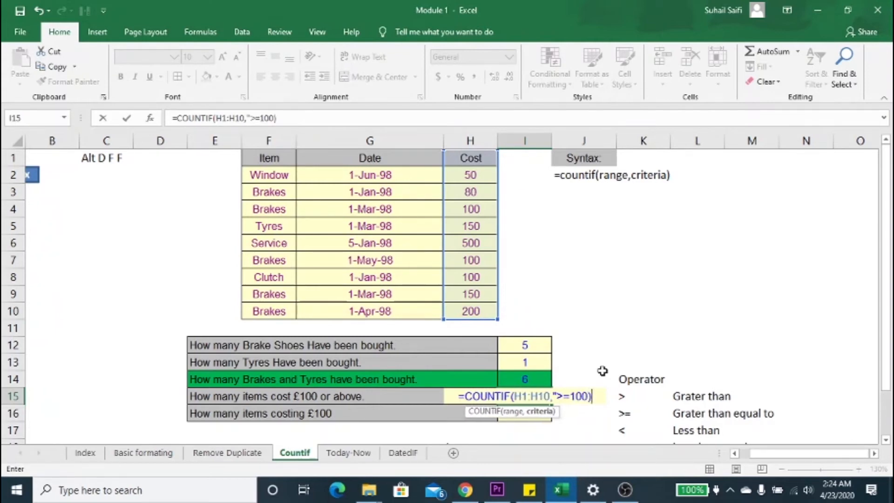
key(BackSpace)
text("))
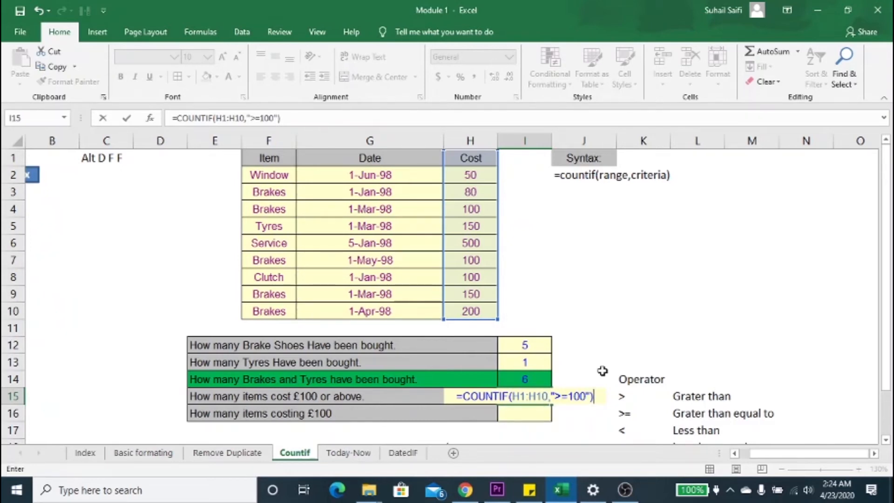
key(Return)
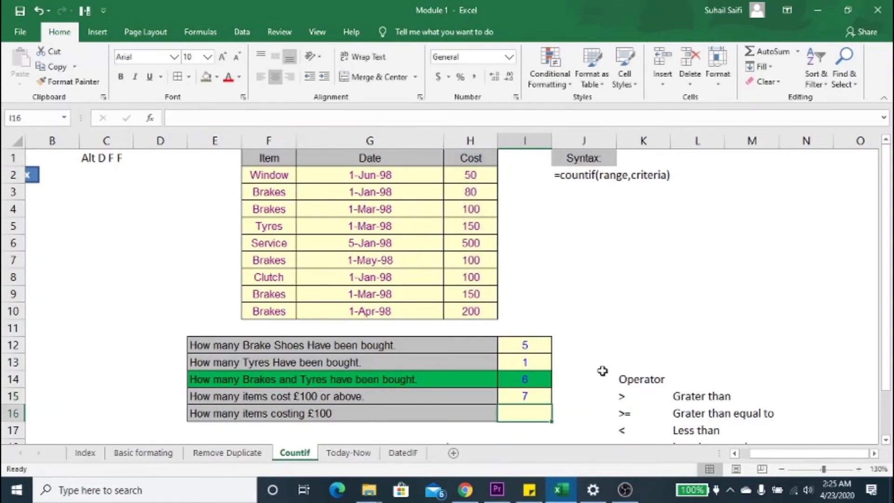
key(Left)
key(Left)
key(Left)
key(Left)
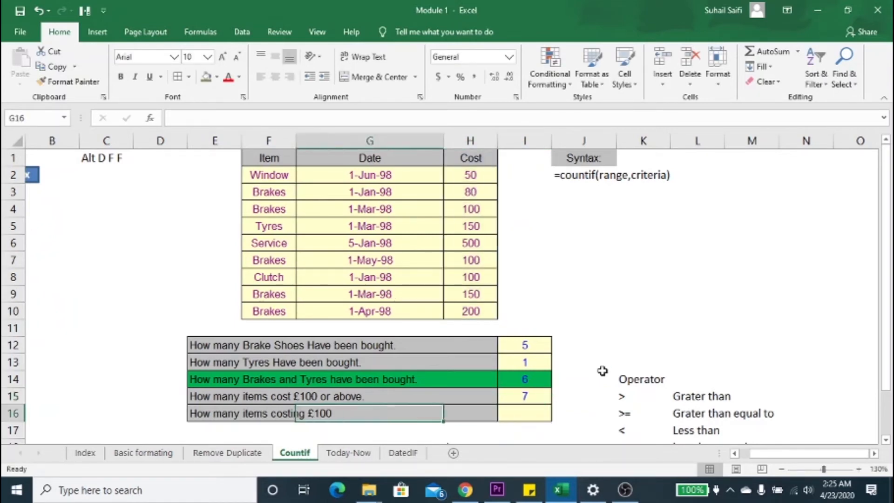
key(Down)
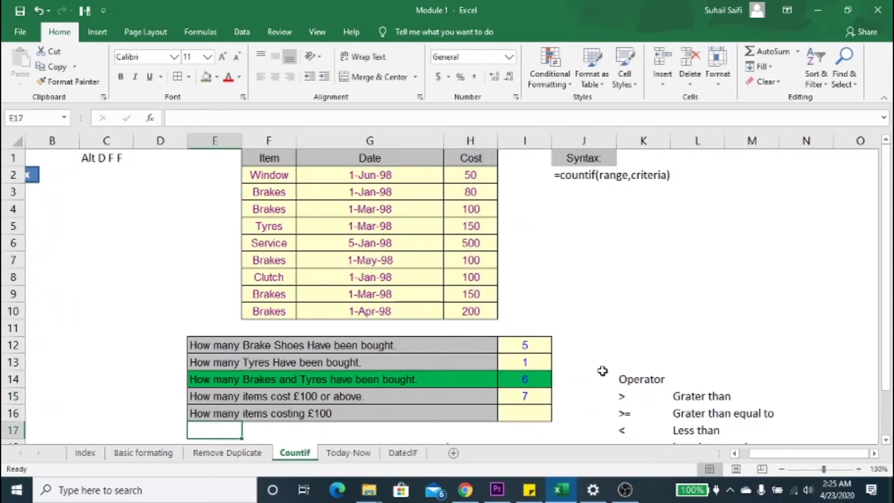
key(Up)
key(Right)
key(Right)
key(Right)
key(Right)
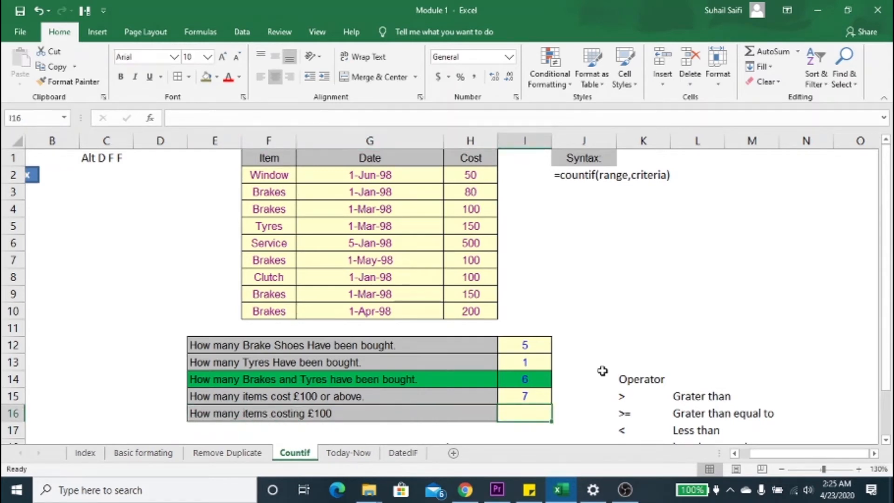
Step: Enter the formula =COUNTIF(H1:H10,"=100") in cell I16 to count the items costing exactly £100
text(=countif)
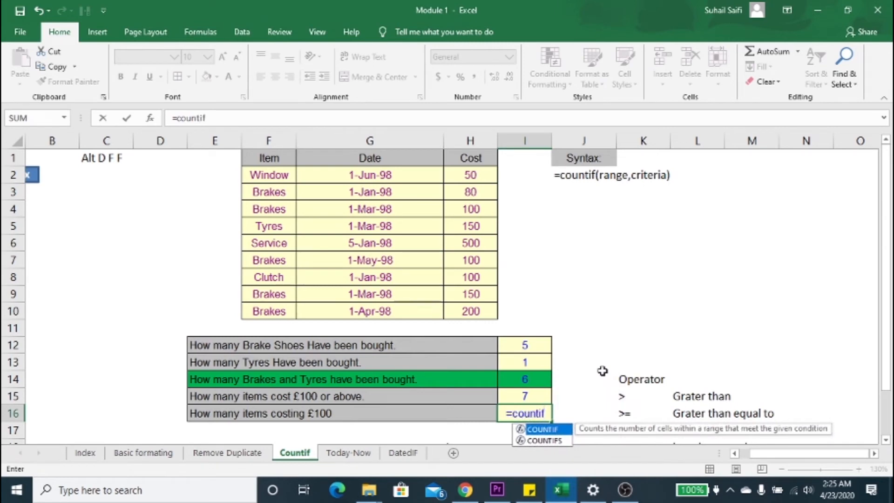
key(Tab)
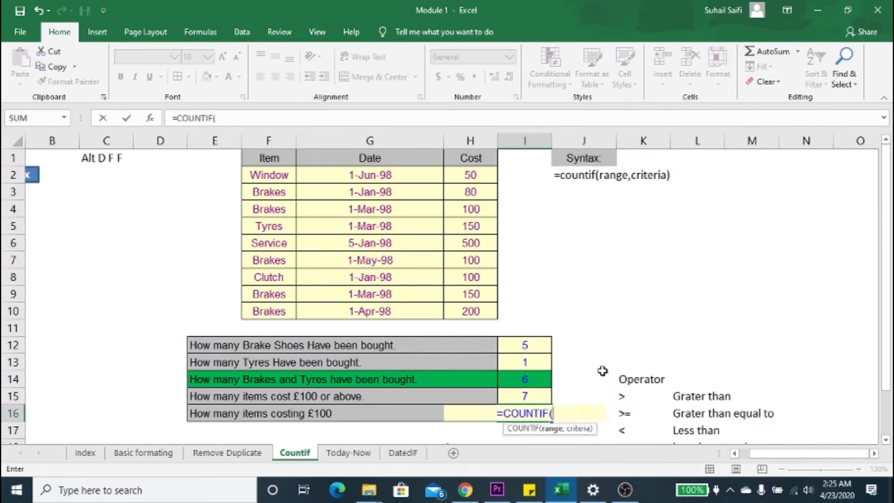
key(Up)
key(Up)
key(Up)
key(Up)
key(Up)
key(Up)
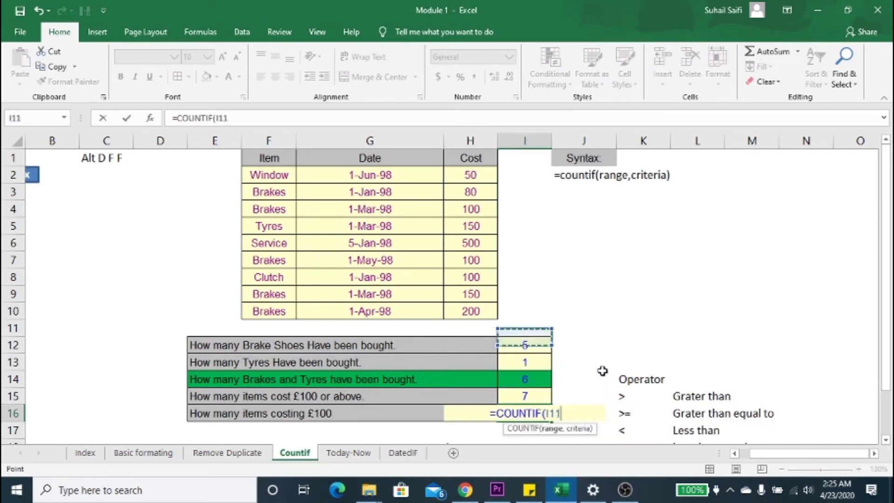
key(Left)
key(ctrl+Up)
key(ctrl+shift+Down)
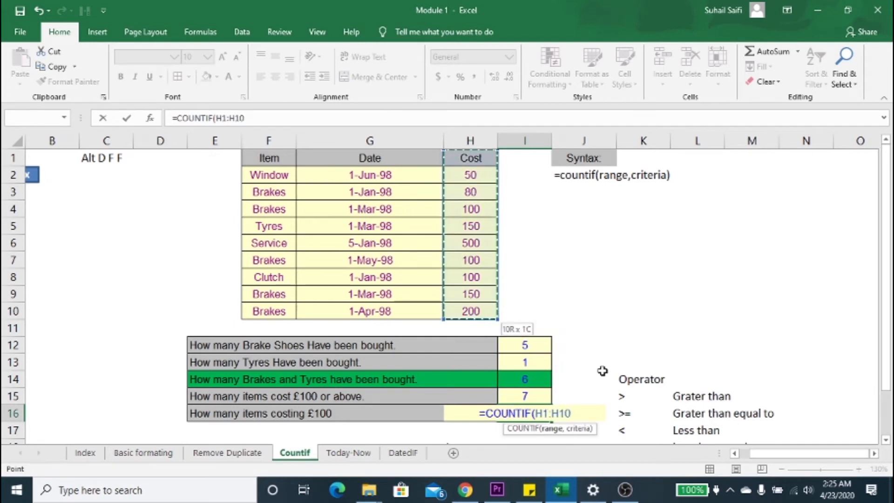
text(,"=)
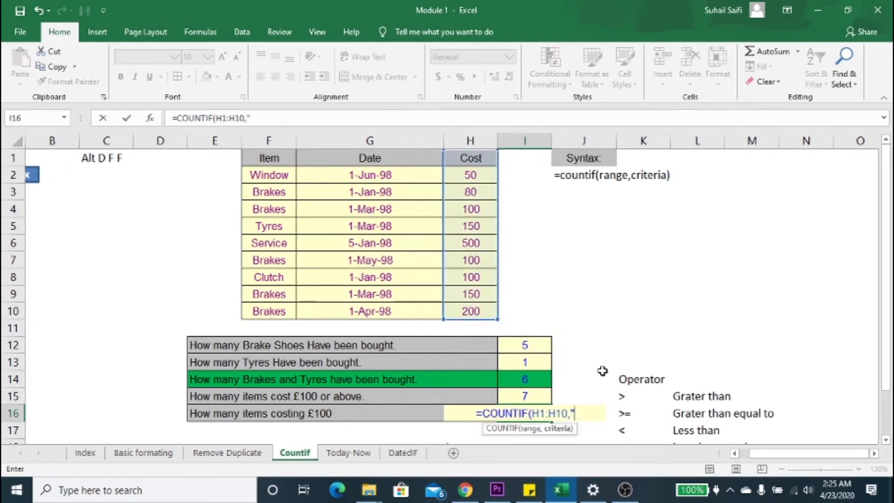
text(100)
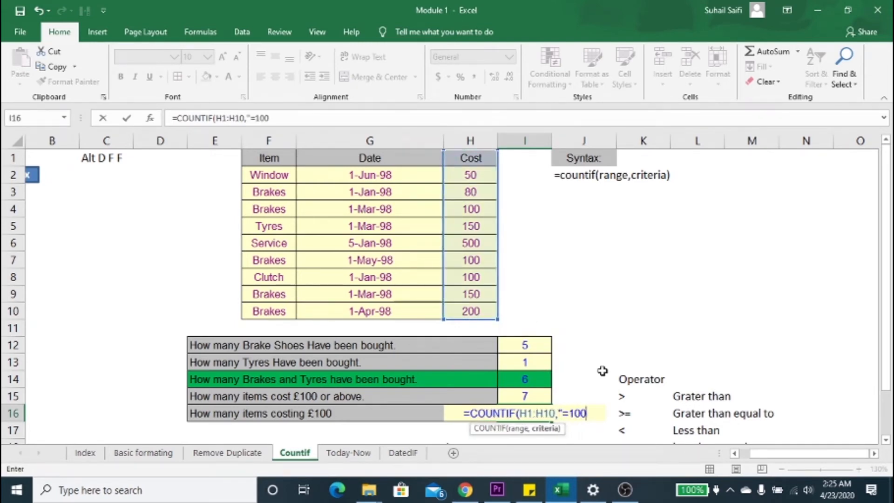
text("))
key(Return)
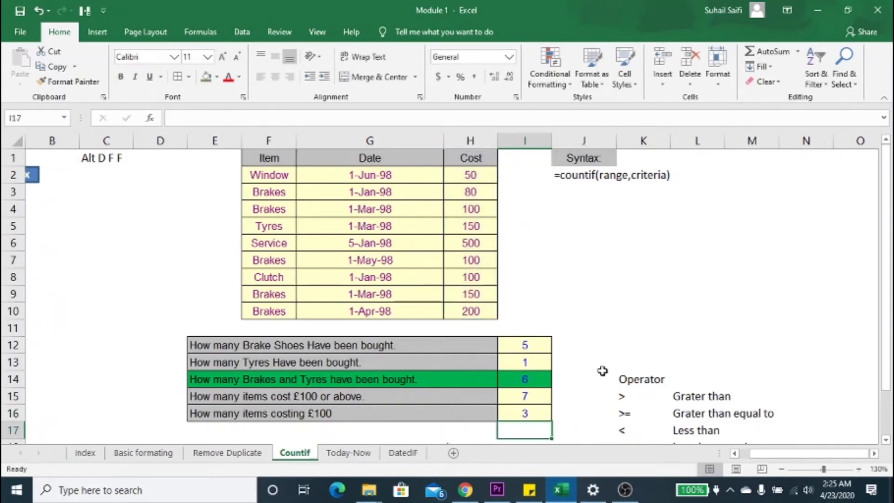
key(Up)
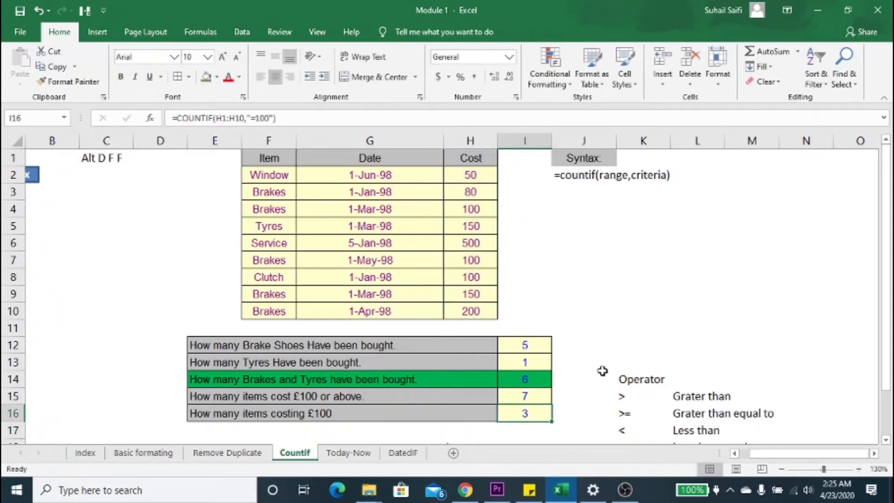
Step: Try brakes as the item name to count in cell H19 and clear the entry again
key(Down)
key(Down)
key(Down)
key(Down)
key(Up)
key(Left)
key(Left)
key(Left)
key(Left)
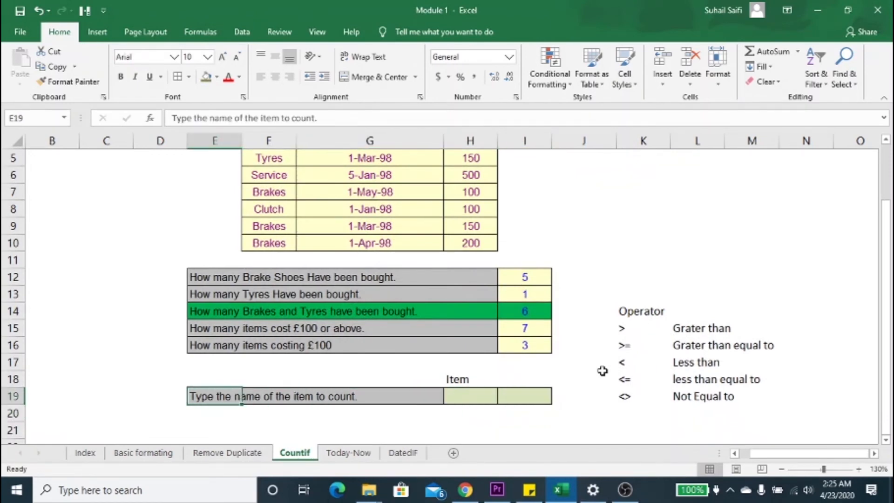
key(Right)
key(Right)
key(Right)
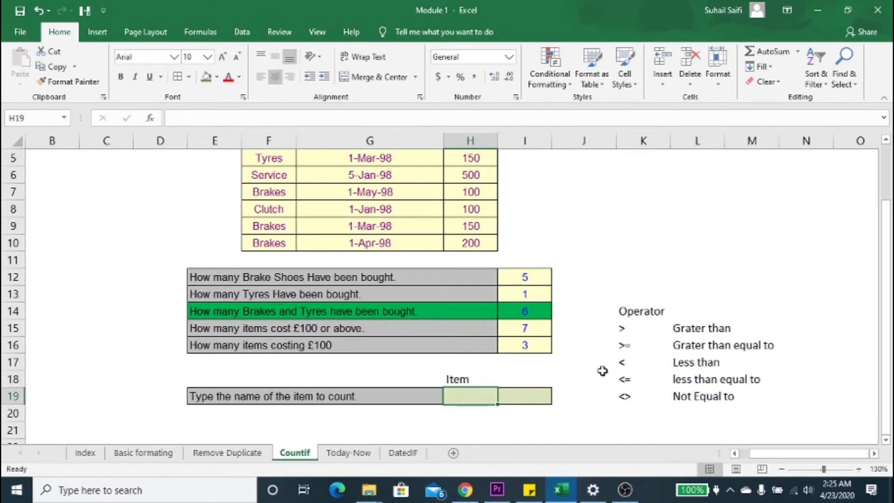
text(b)
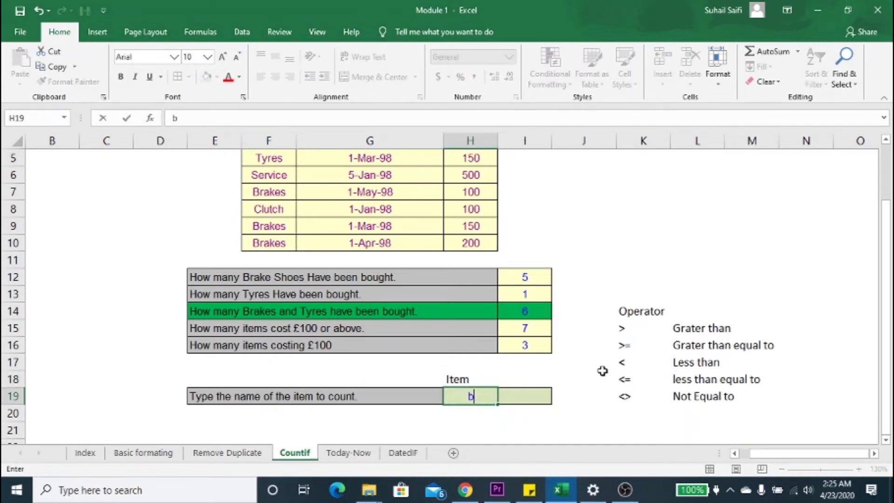
text(rakes)
key(Return)
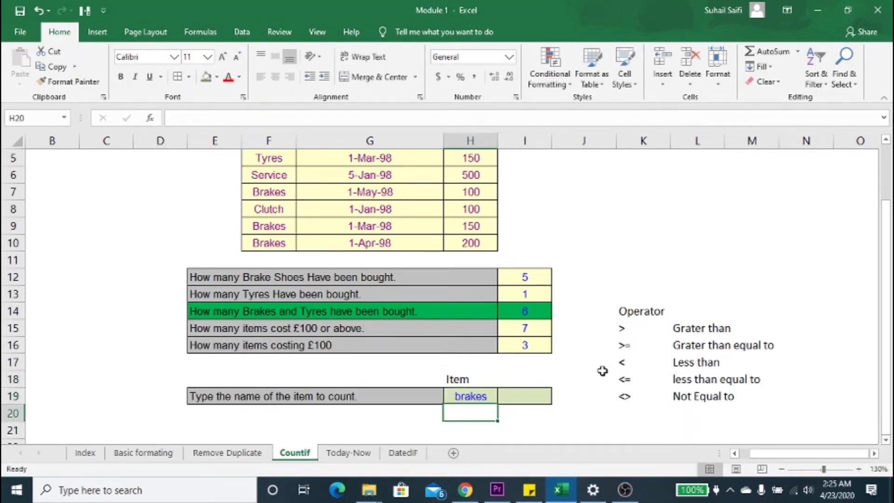
key(Right)
key(Up)
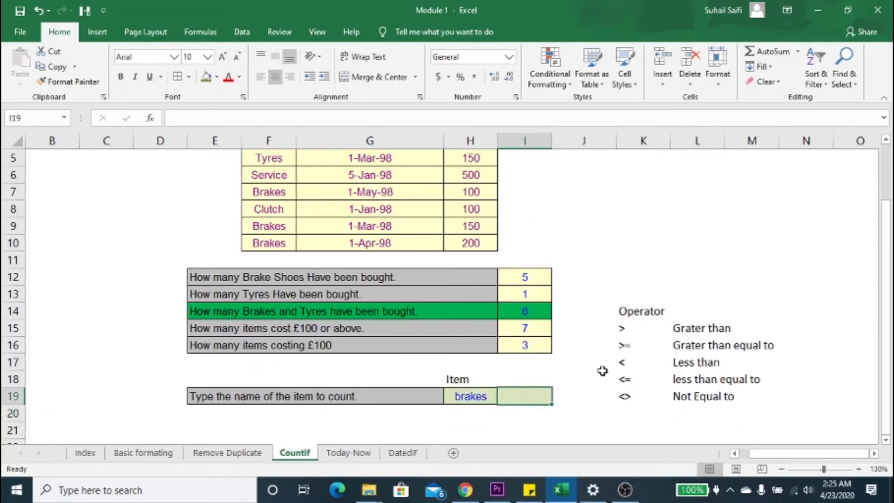
key(Left)
key(Delete)
Step: In cell I19, begin the item count formula with =COUNTIF(F1:F10, using the Item column as the range
key(Right)
text(=countif)
key(Tab)
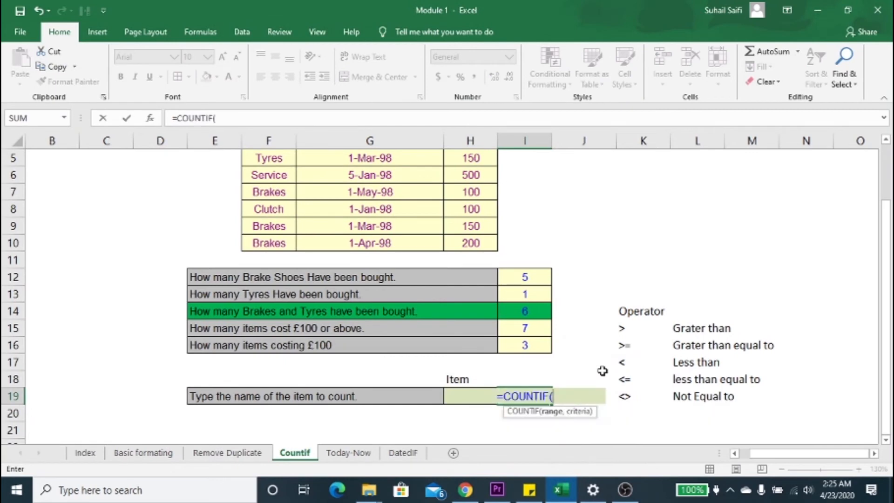
key(Up)
key(Up)
key(Up)
key(Up)
key(Up)
key(Up)
key(Up)
key(Up)
key(Up)
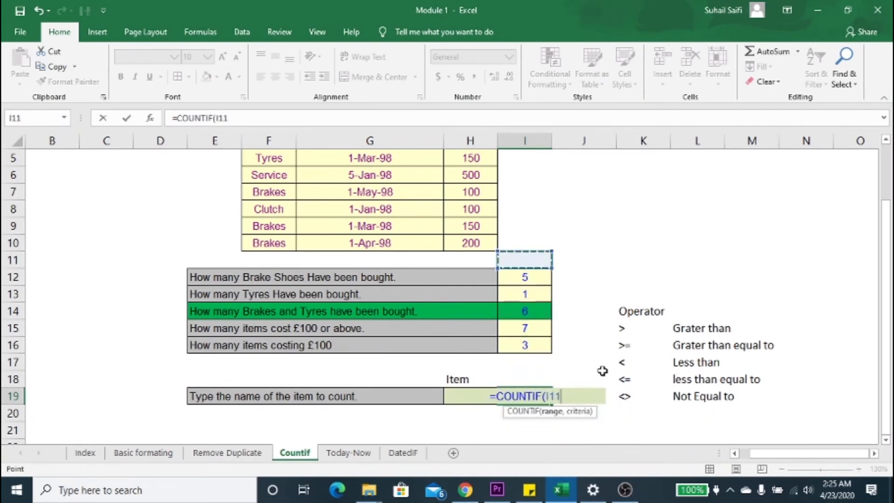
key(Left)
key(Left)
key(Left)
key(Left)
key(Left)
key(Left)
key(Left)
key(Left)
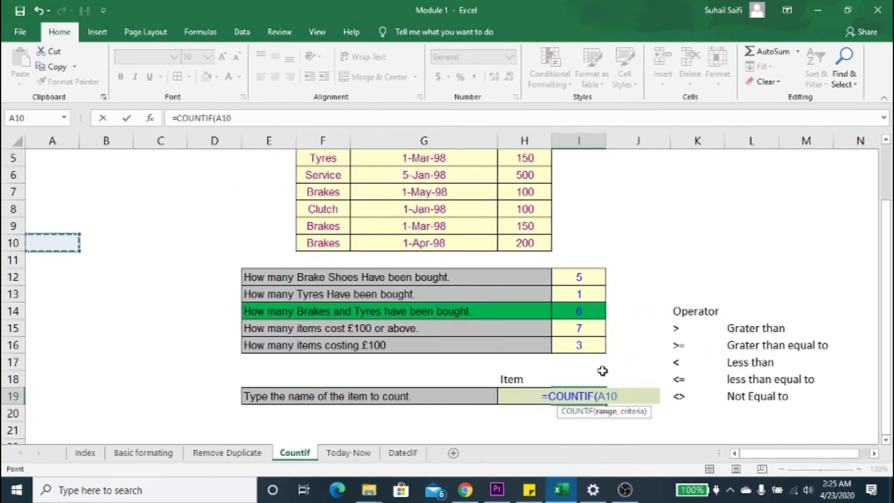
key(Right)
key(Right)
key(Right)
key(Right)
key(Right)
key(ctrl+shift+Up)
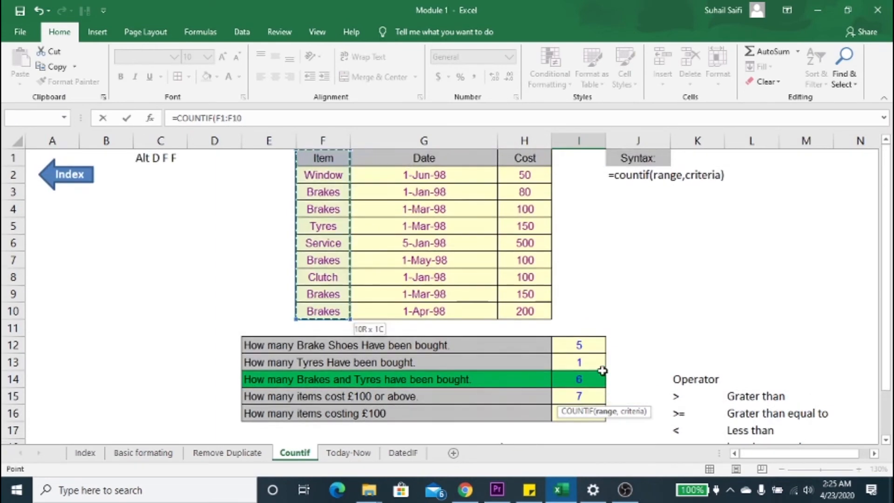
Step: Complete the formula in cell I19 with cell H19 as the criteria, giving =COUNTIF(F1:F10,H19), and enter it
text(,)
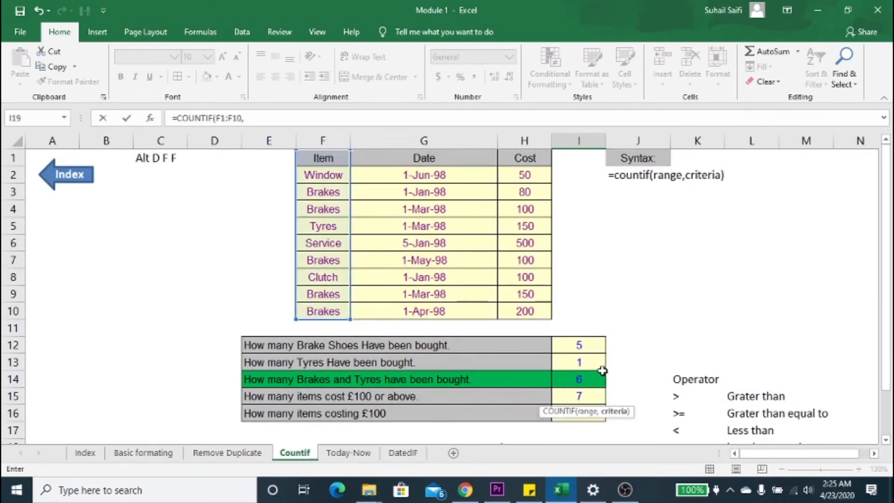
key(Left)
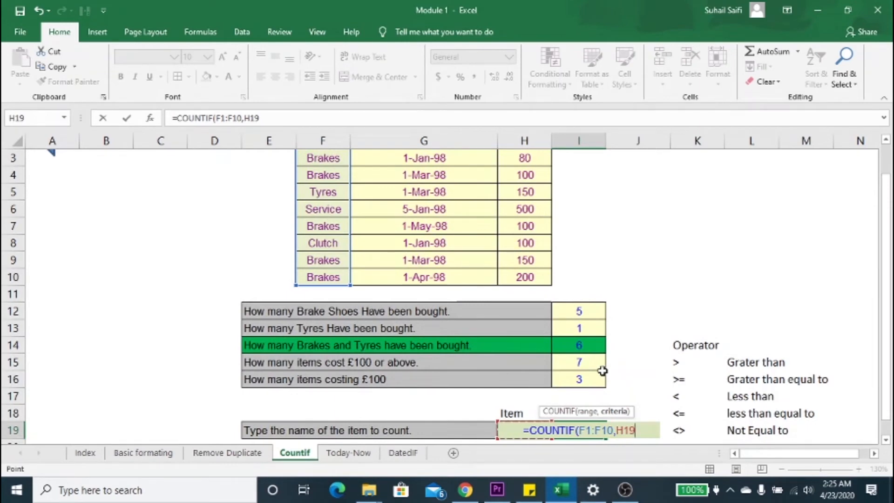
text())
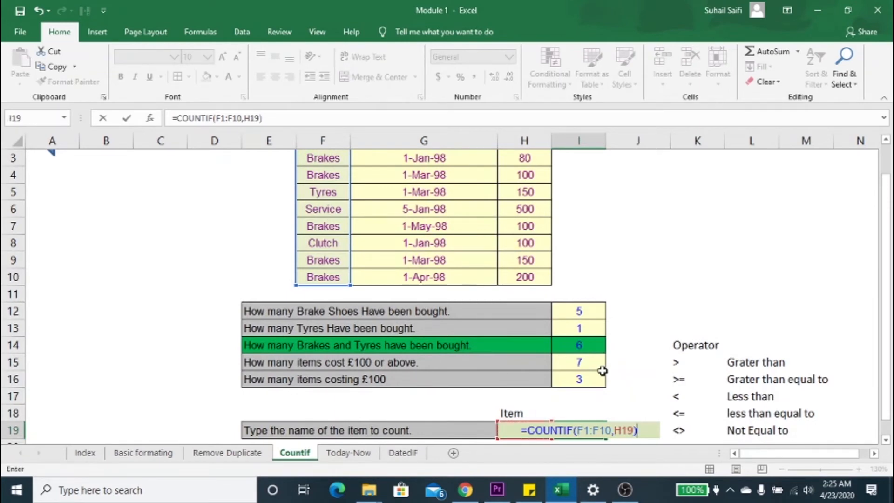
key(Return)
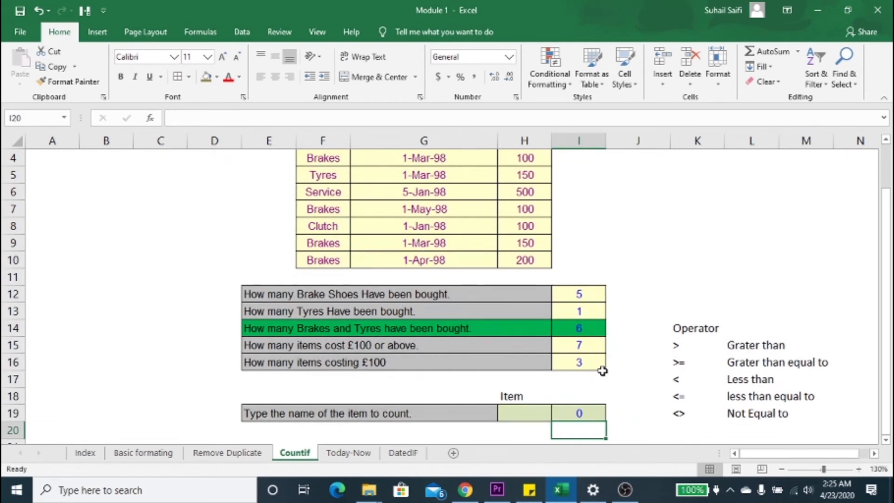
Step: Test the item count by entering brakes in cell H19 and replacing it with tyres
key(Up)
key(Left)
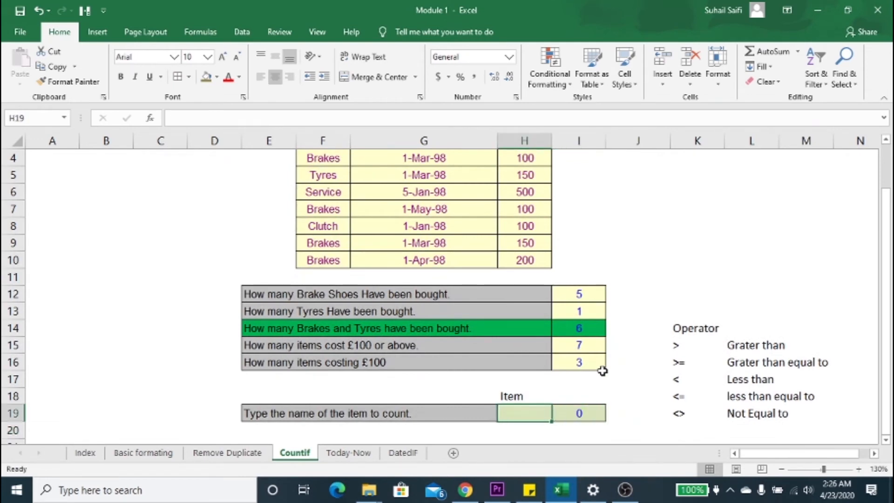
text(brakes)
key(Return)
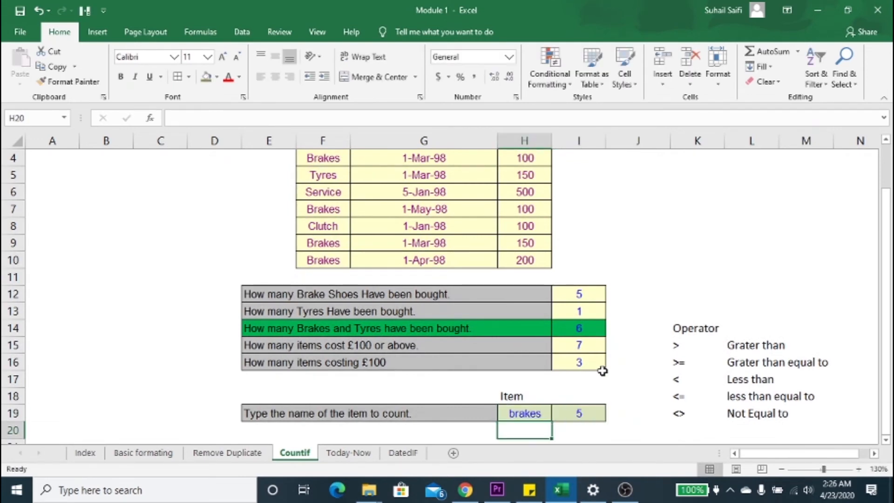
key(Up)
text(tyres)
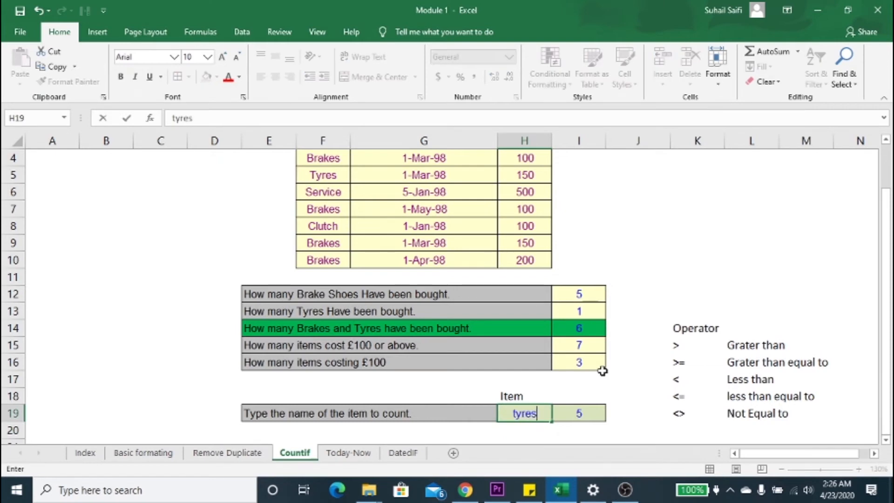
key(Return)
Step: Enter window as the item name to count in cell H19
key(Up)
text(windo)
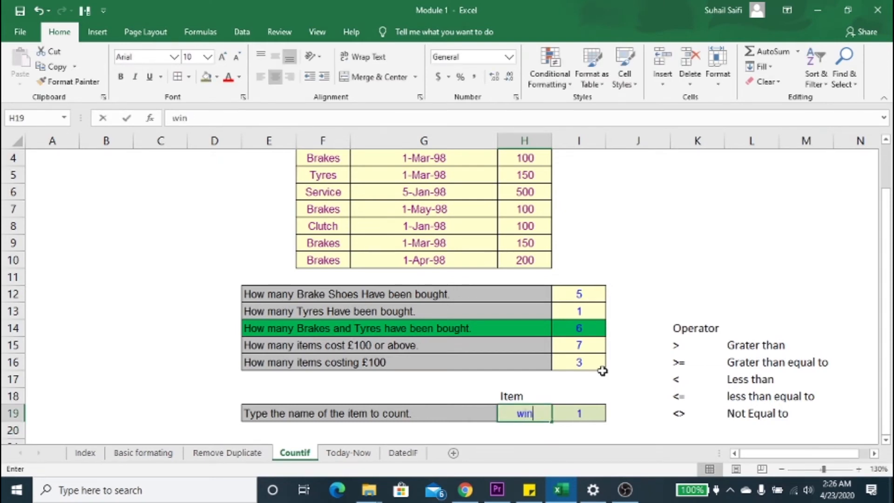
key(BackSpace)
text(w)
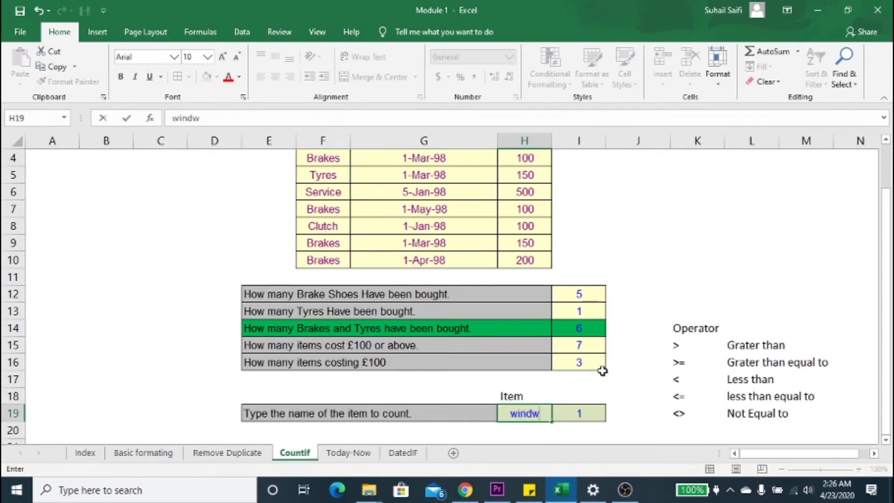
key(BackSpace)
text(ow)
key(Return)
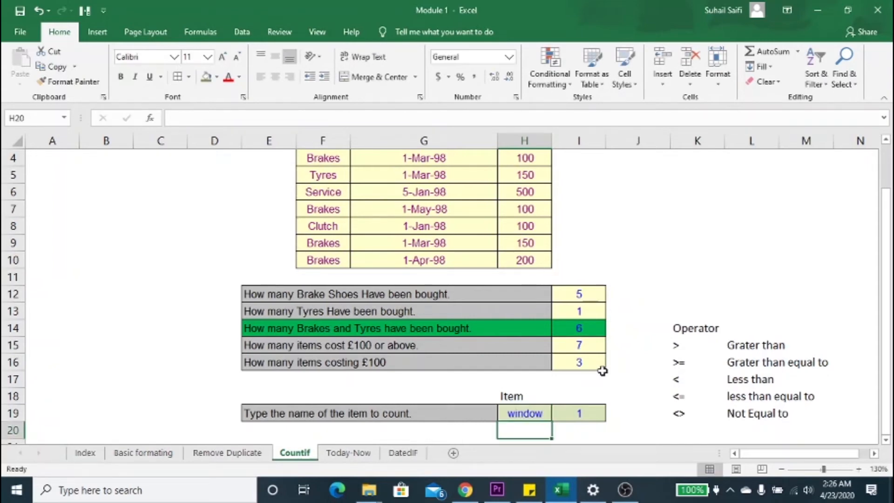
Step: Review the list of comparison operators and their meanings in K15:L19, going through them one by one
key(Up)
key(Right)
key(Right)
key(Right)
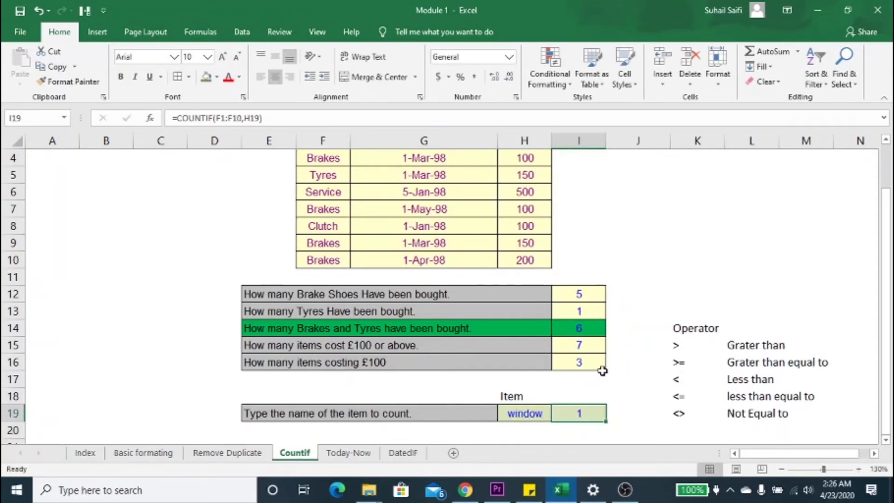
key(Up)
key(Up)
key(Up)
key(Up)
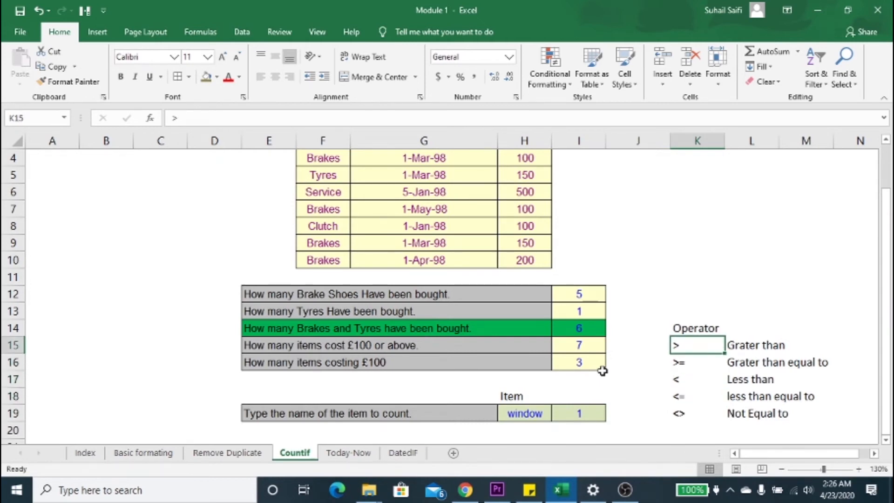
key(Right)
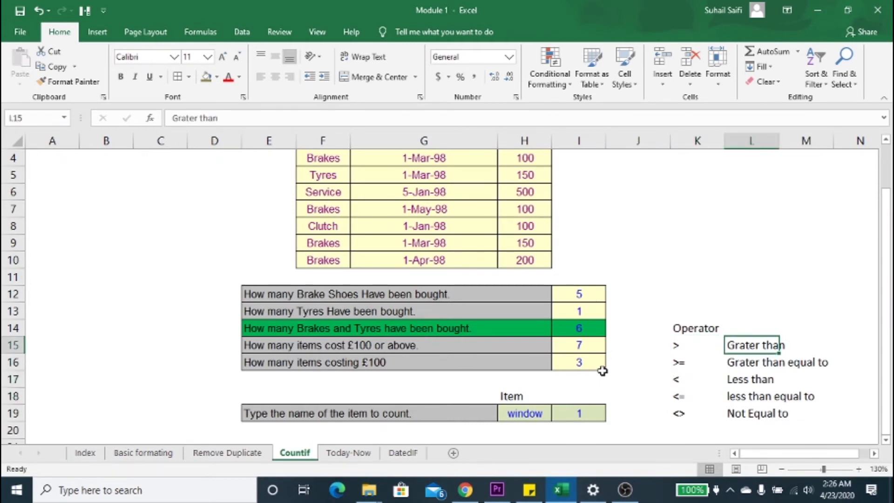
key(Left)
key(Up)
key(Down)
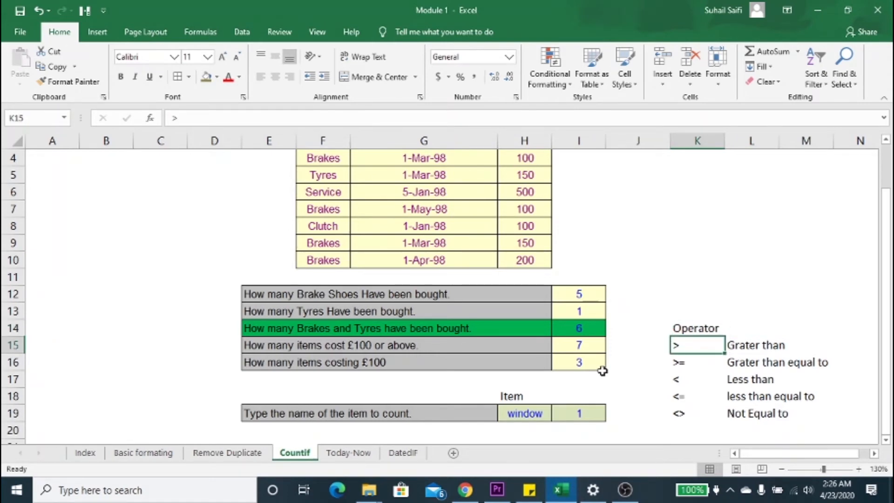
key(Down)
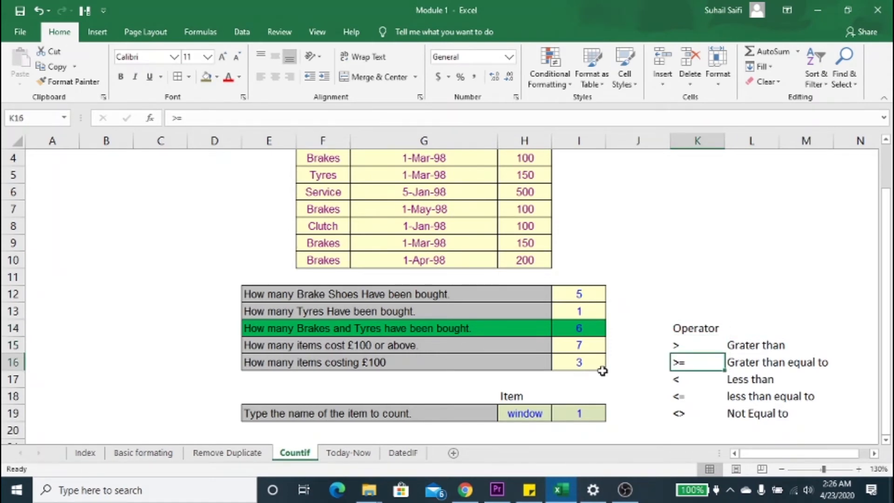
key(Down)
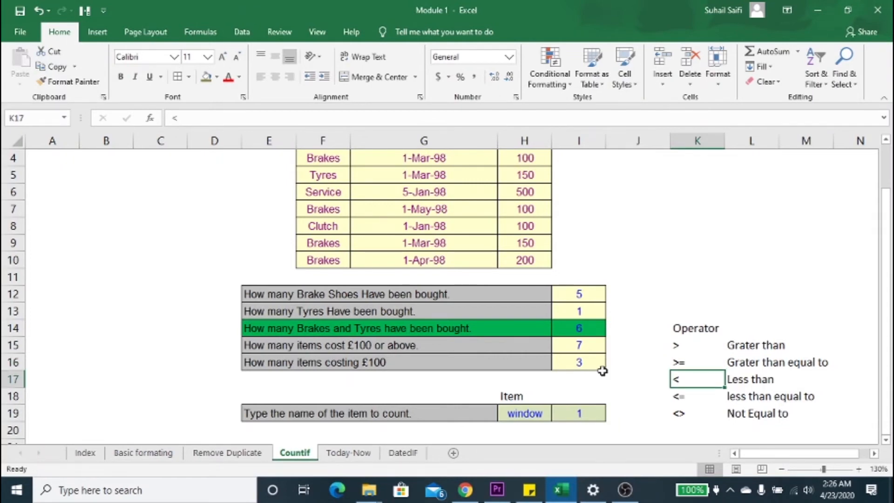
key(Down)
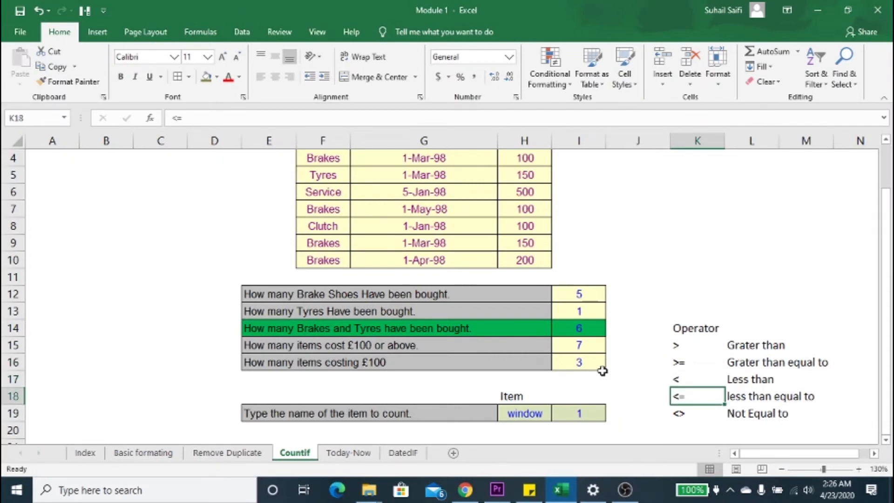
key(Down)
key(Down)
key(Down)
key(Down)
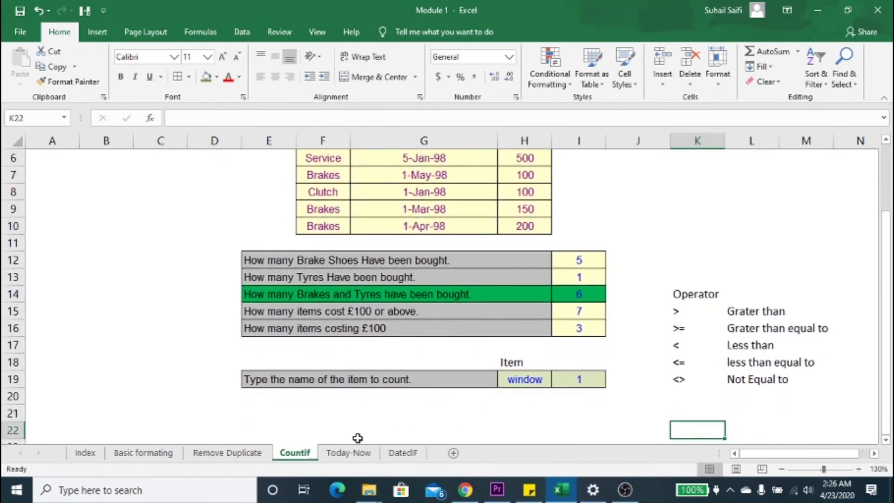
Step: Open the Today-Now sheet and review the empty date and time cells F5:F9 and the volatile and hard code labels beside them
click(348, 453)
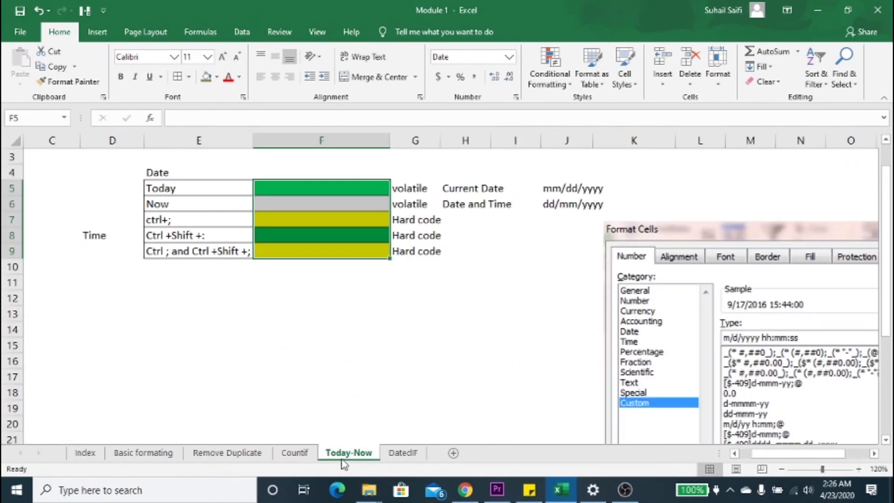
click(327, 200)
click(339, 190)
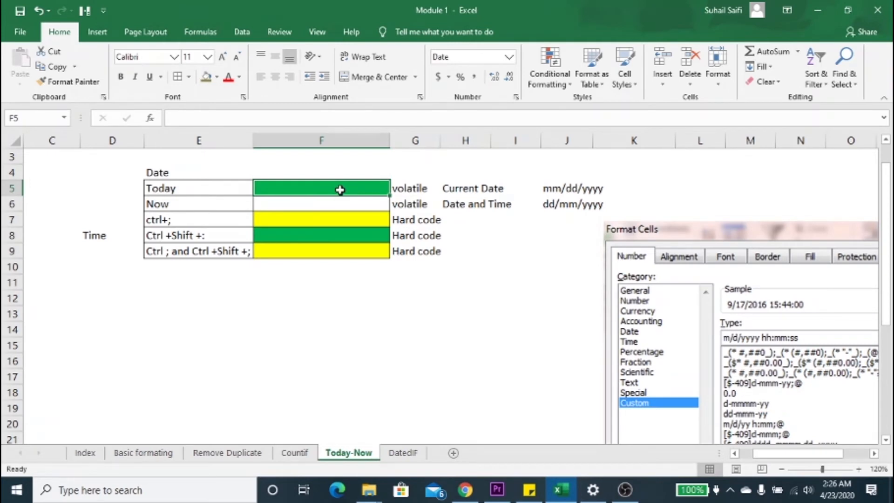
click(411, 190)
click(409, 205)
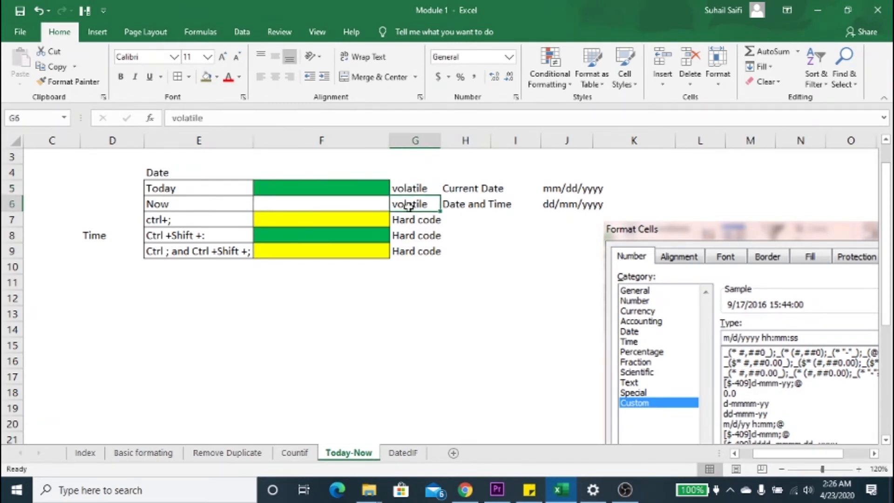
drag(409, 205, 410, 235)
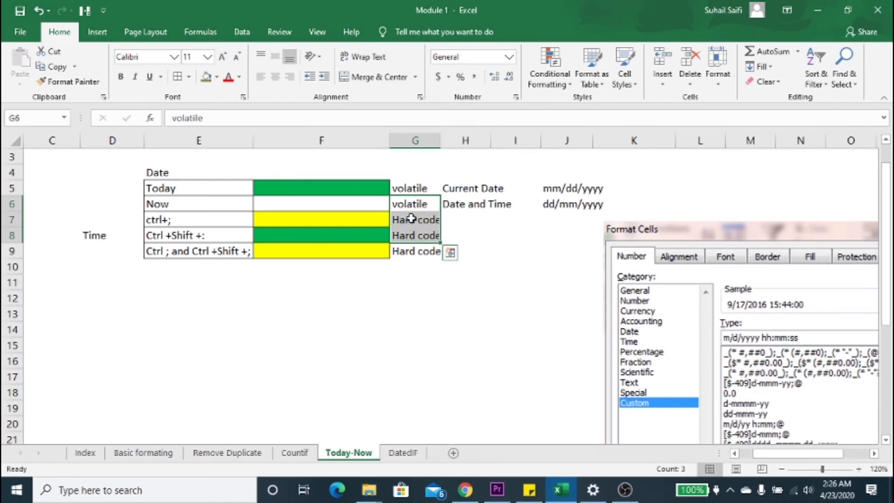
click(411, 218)
click(353, 220)
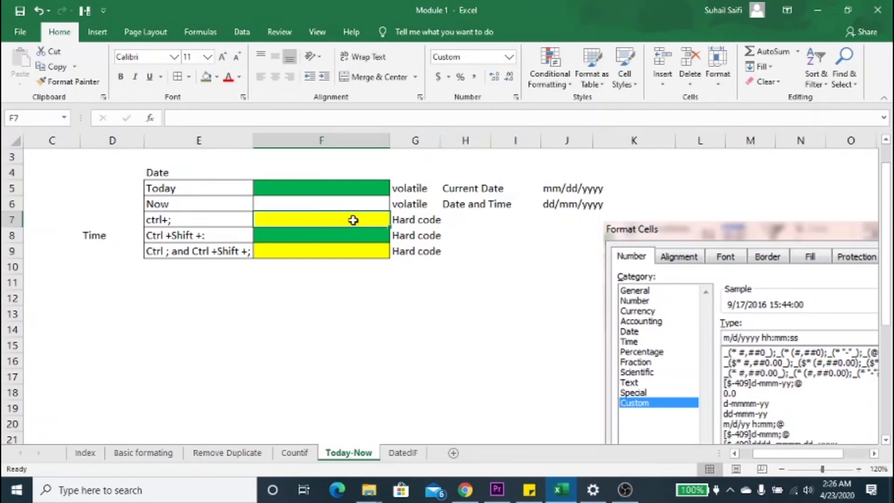
Step: Enter the formula =TODAY() in cell F5, beside the Today label
key(Up)
key(Up)
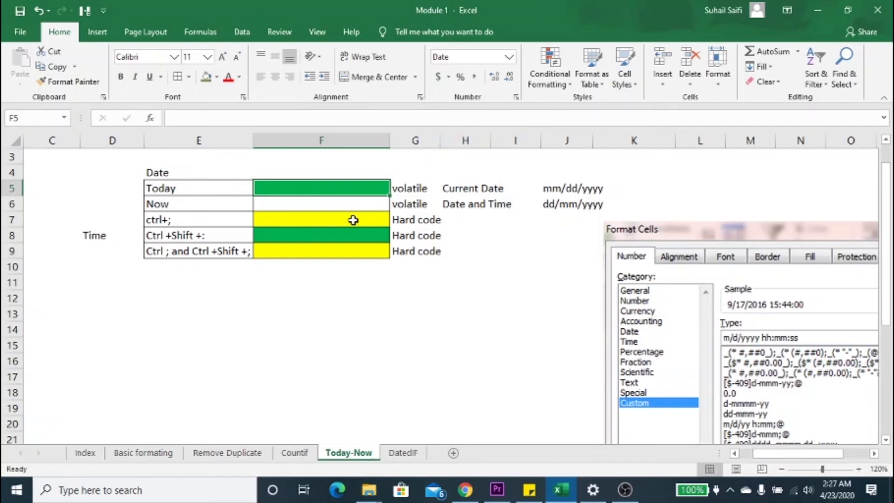
text(=tod)
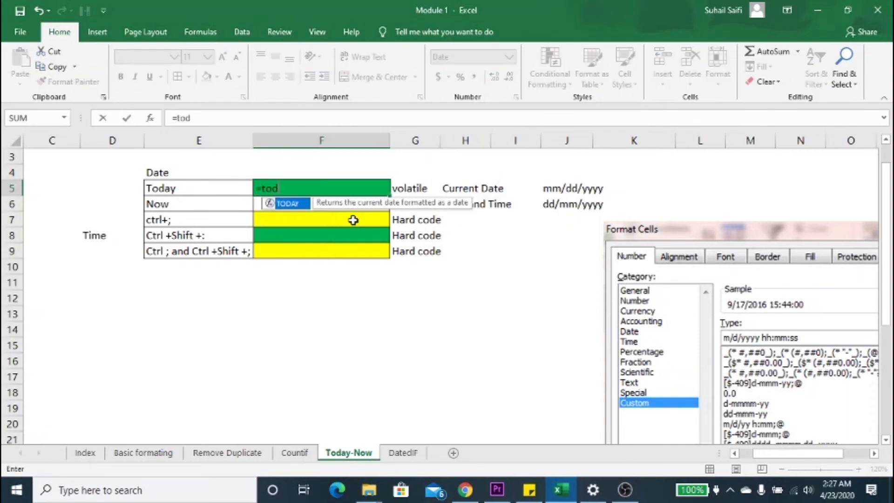
key(Tab)
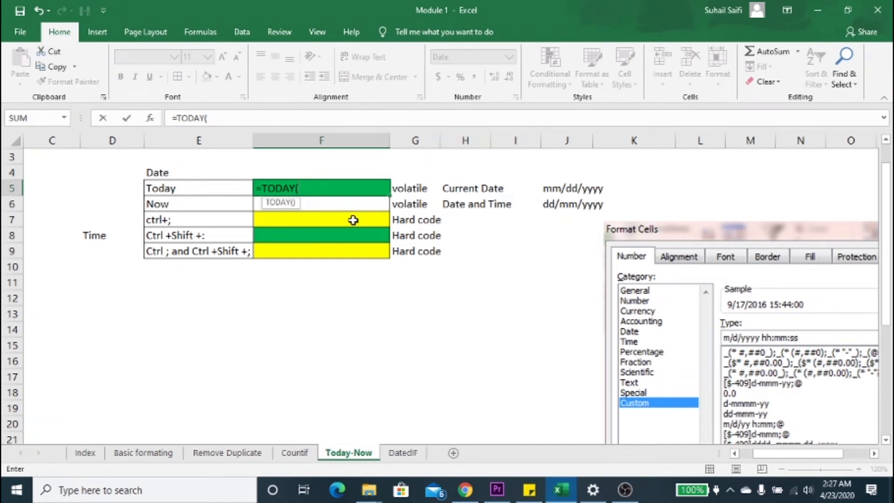
text())
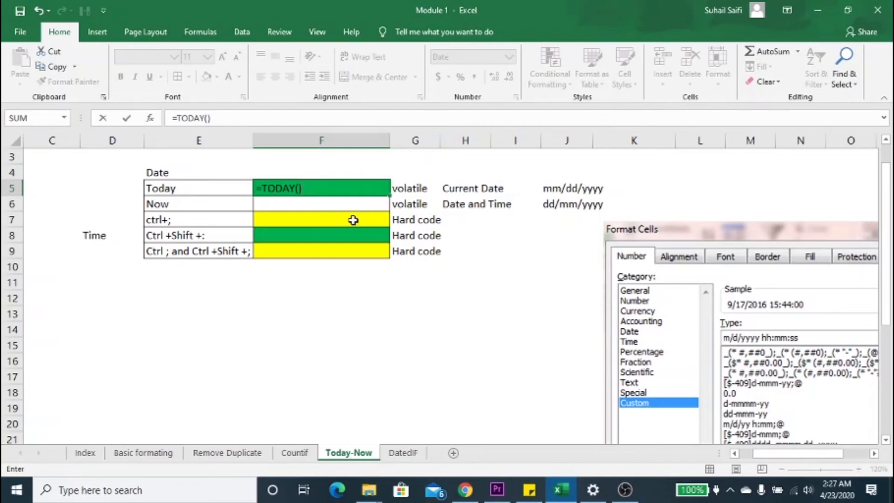
key(Return)
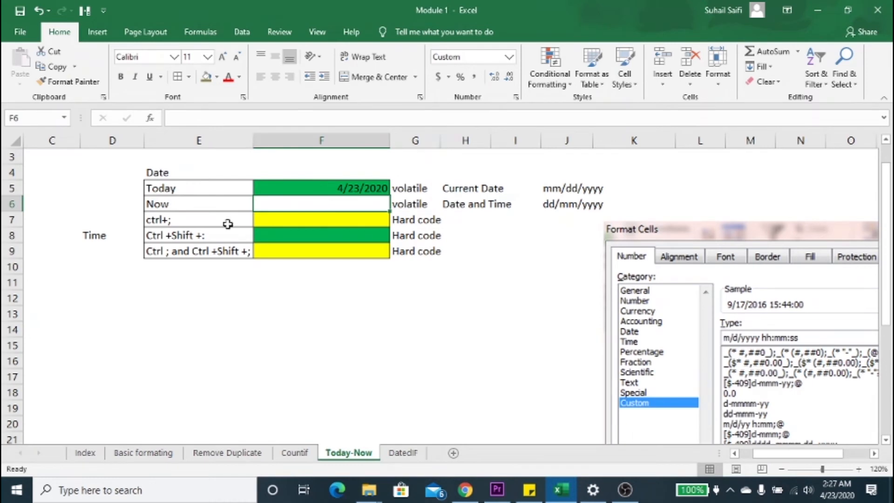
Step: Enter the formula =NOW() in cell F6, beside the Now label
text(=now)
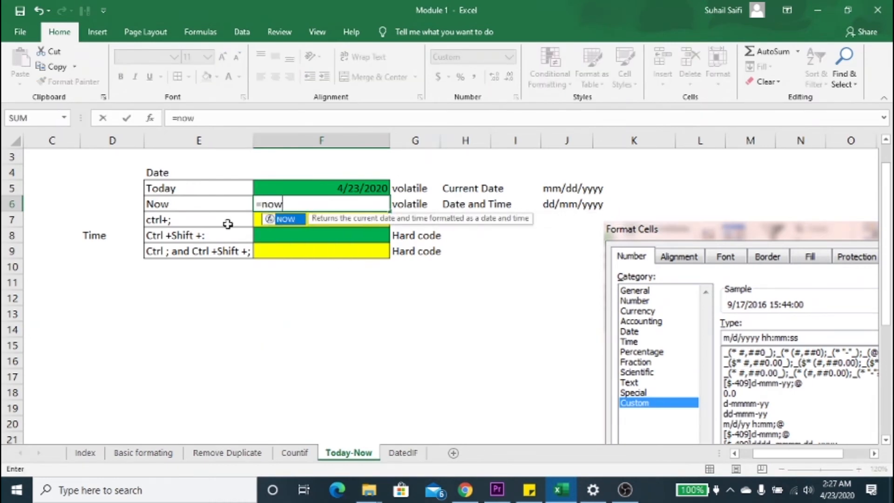
key(Tab)
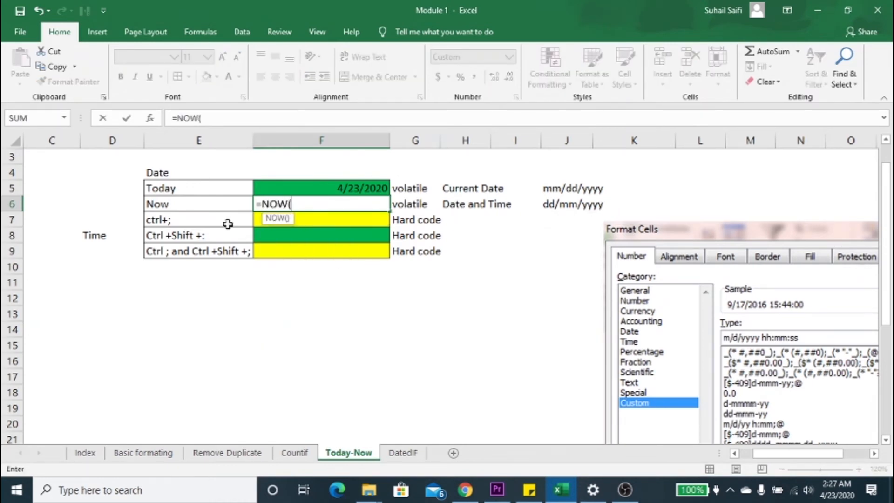
text())
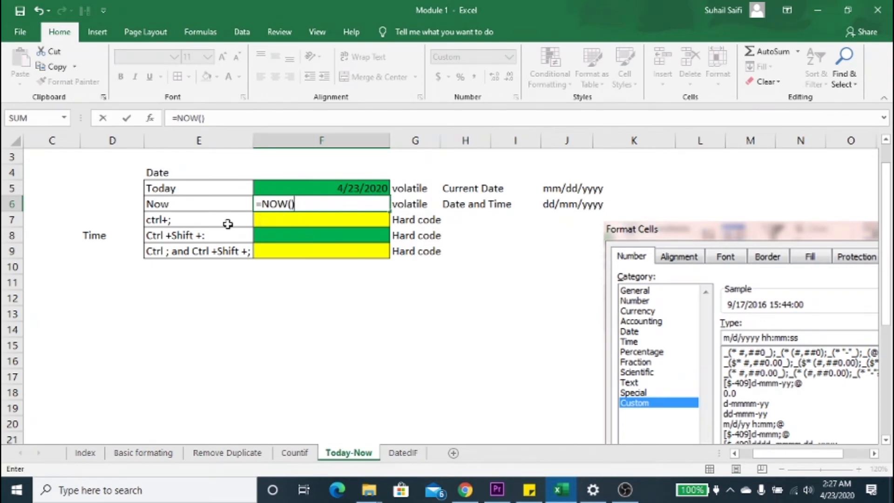
key(Return)
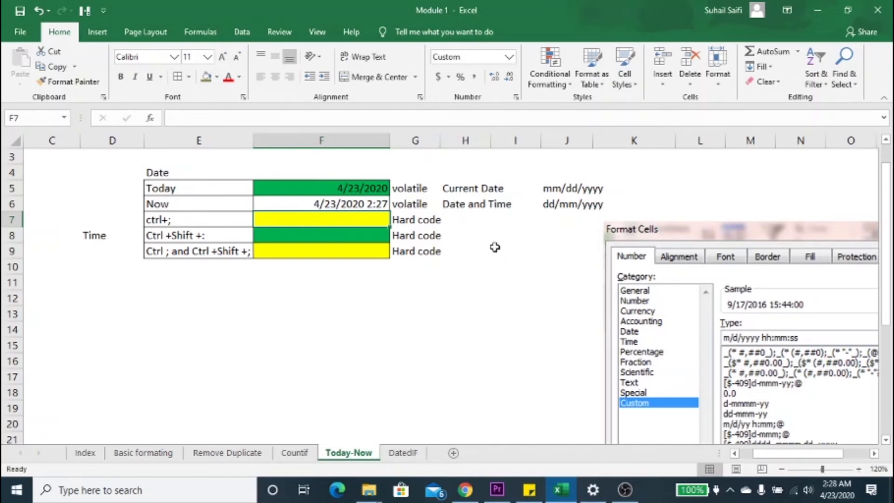
Step: Enter the current date as a hard-coded value in F7 and the current time as a hard-coded value in F8
key(ctrl+semicolon)
key(Return)
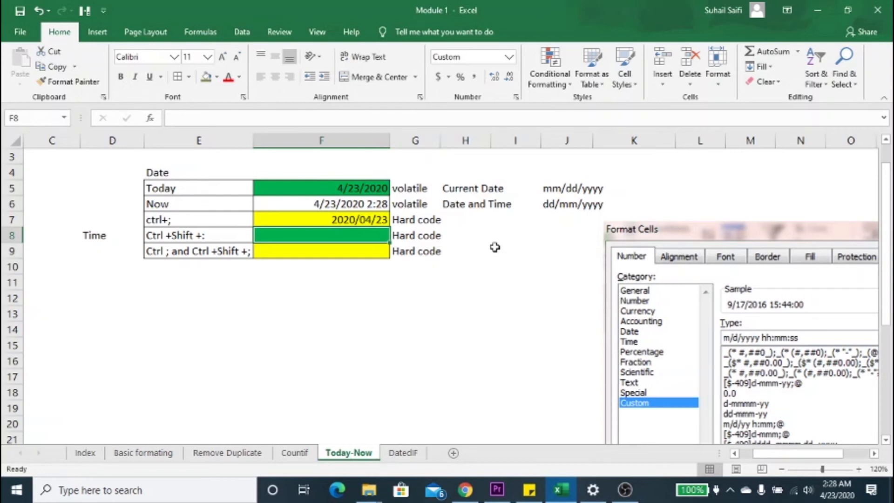
key(ctrl+shift+semicolon)
key(Return)
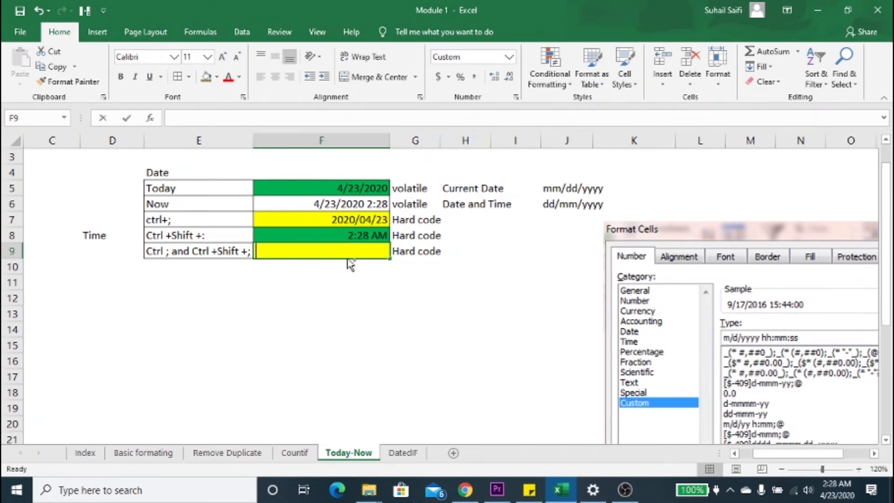
Step: Enter the current date followed by a space and the current time as one hard-coded value in F9
key(ctrl+semicolon)
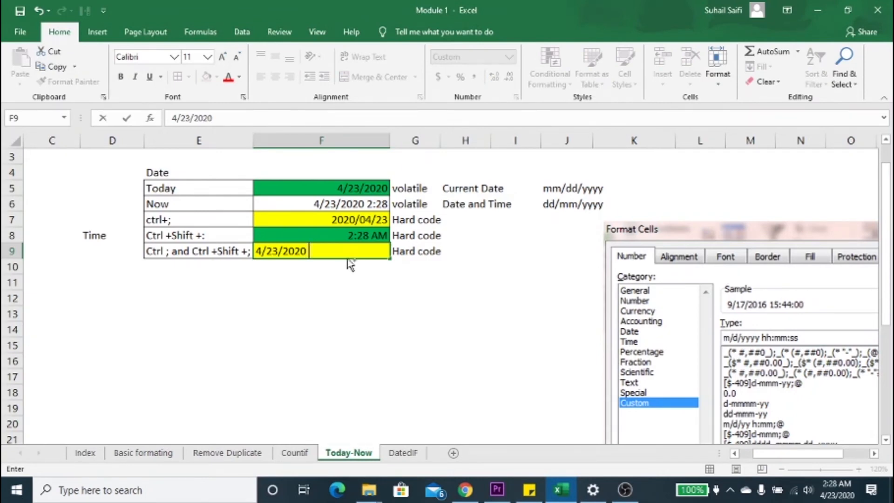
key(ctrl+shift+semicolon)
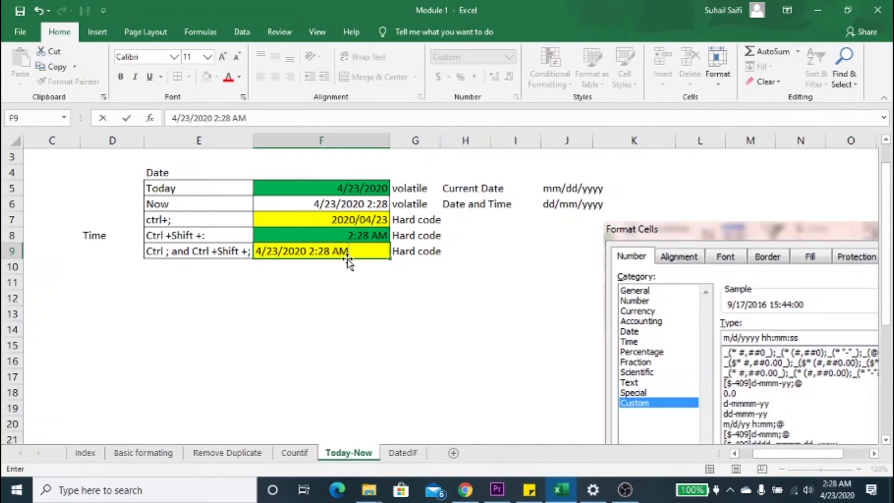
key(Return)
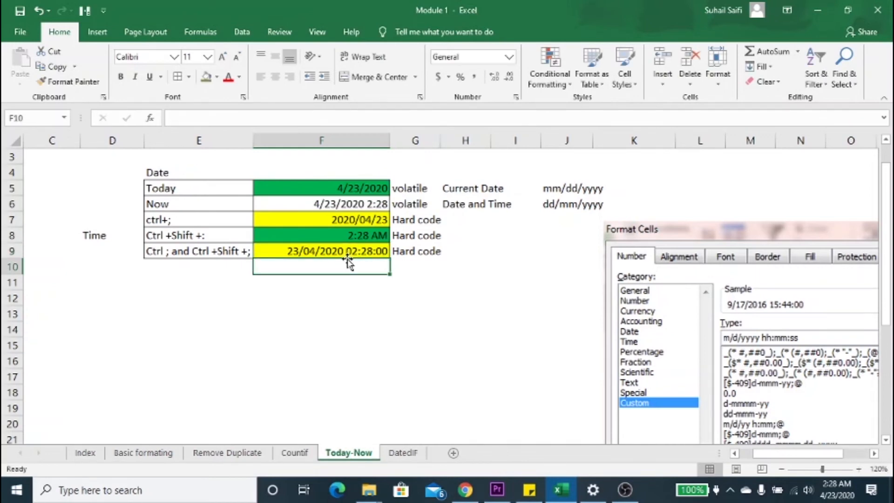
click(382, 314)
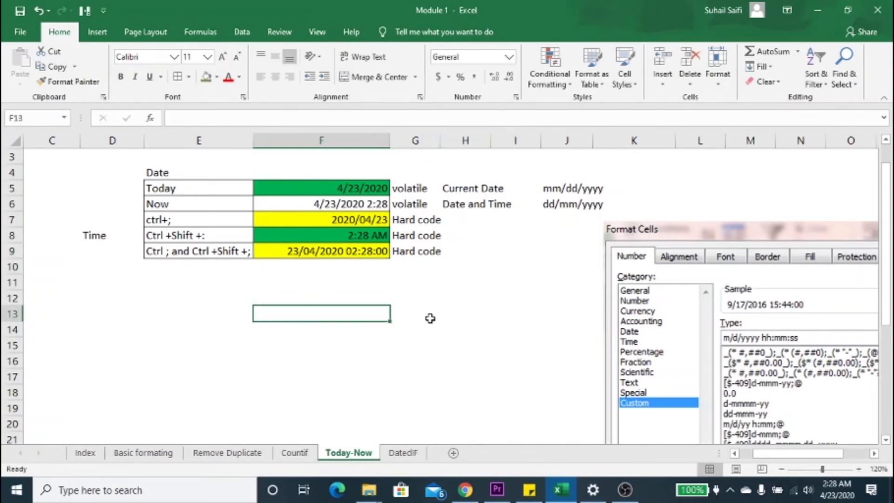
click(669, 326)
click(565, 301)
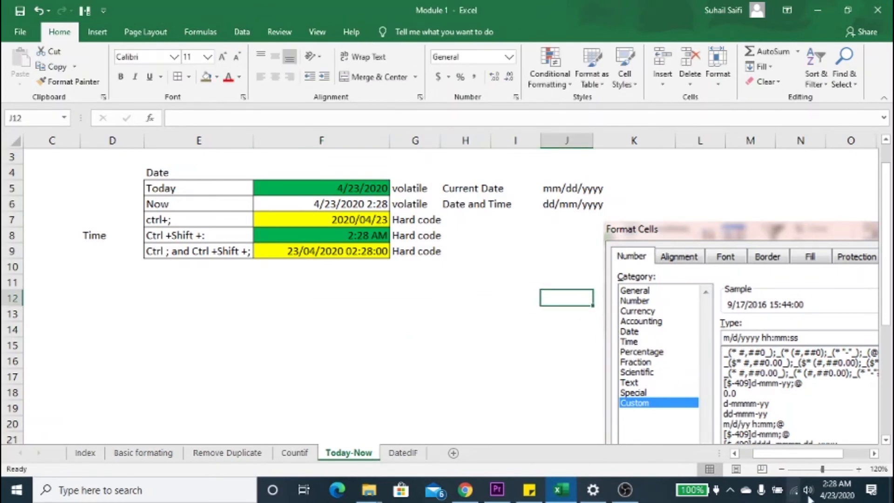
Step: Open the full number format options and examine the Date types and the Custom date and time codes, closing them without applying any
mouse_move(837, 490)
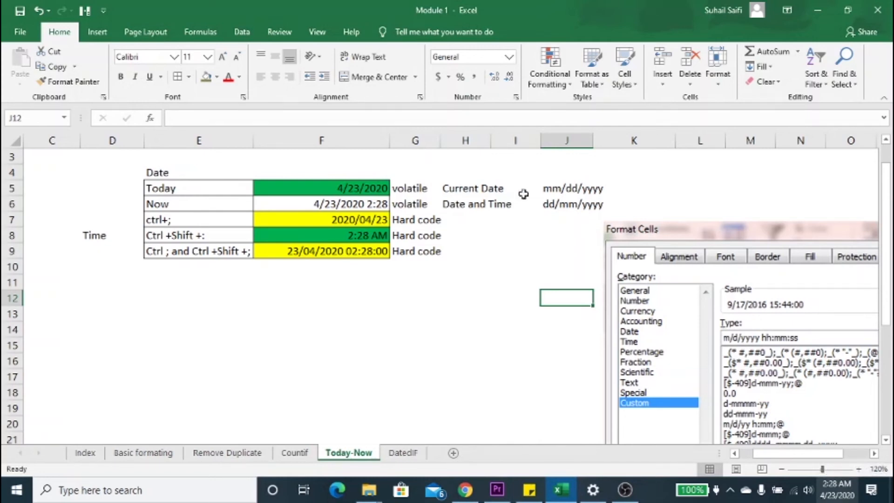
click(509, 57)
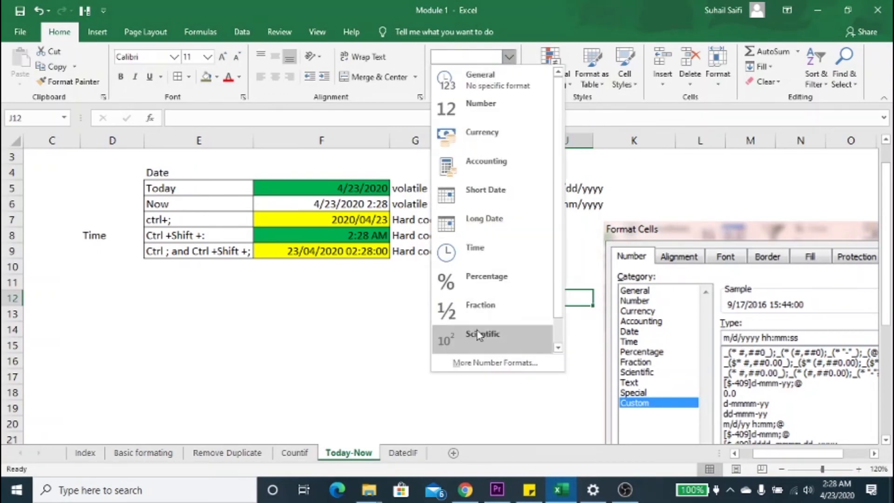
click(478, 368)
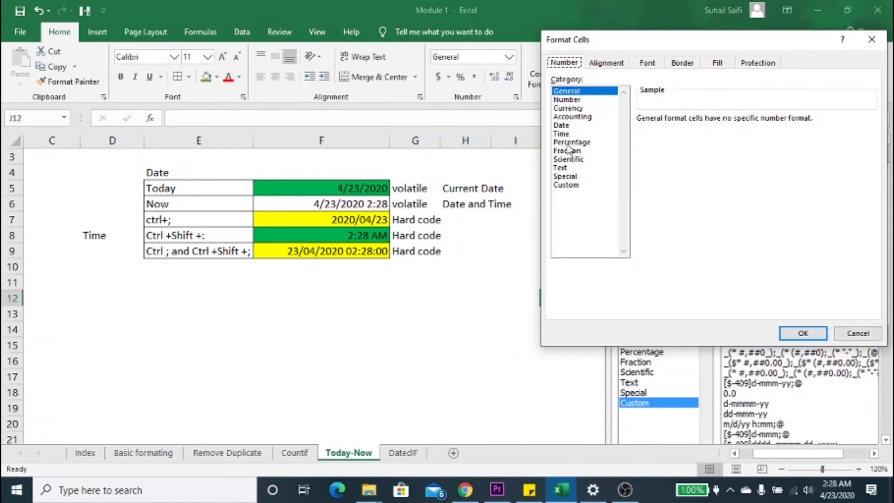
click(563, 125)
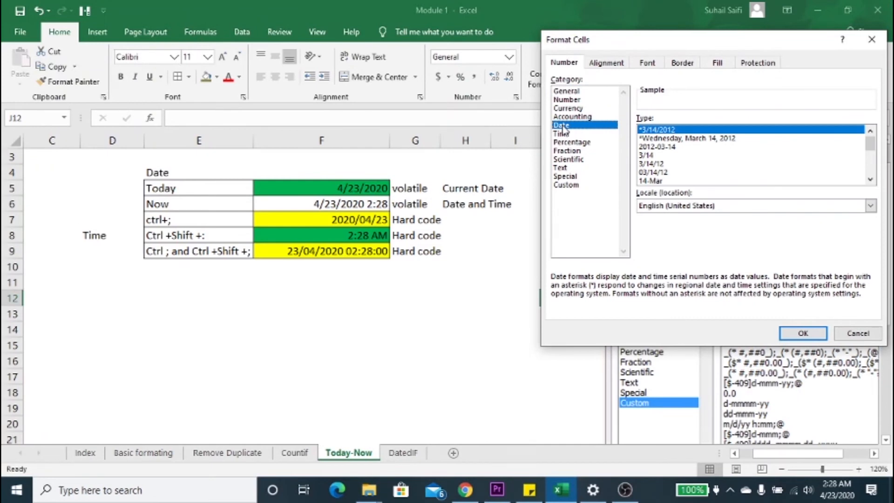
click(871, 161)
drag(871, 161, 870, 167)
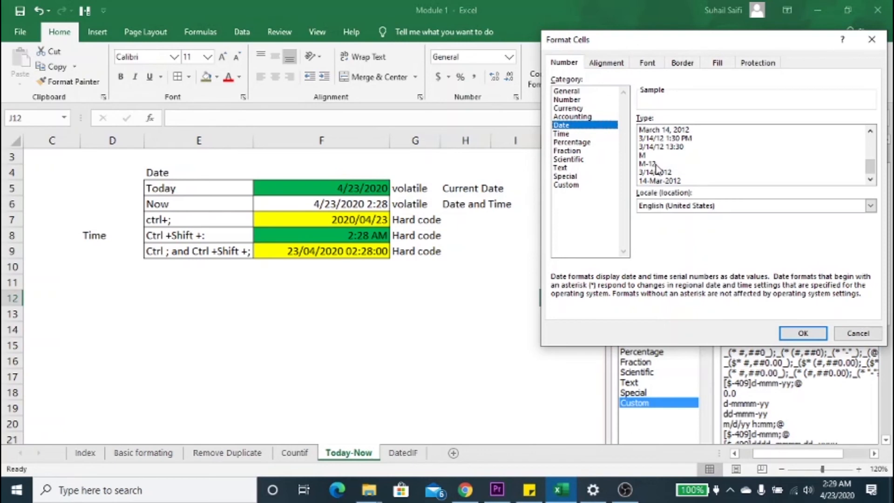
click(570, 185)
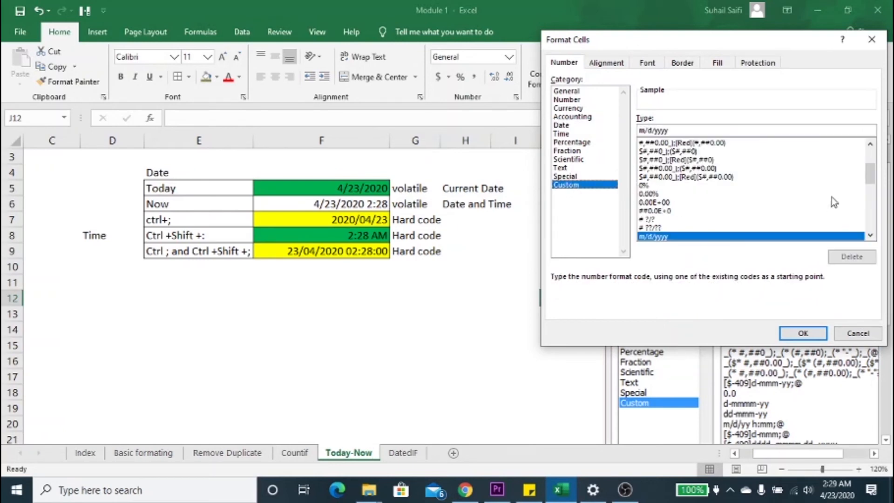
drag(873, 177, 873, 223)
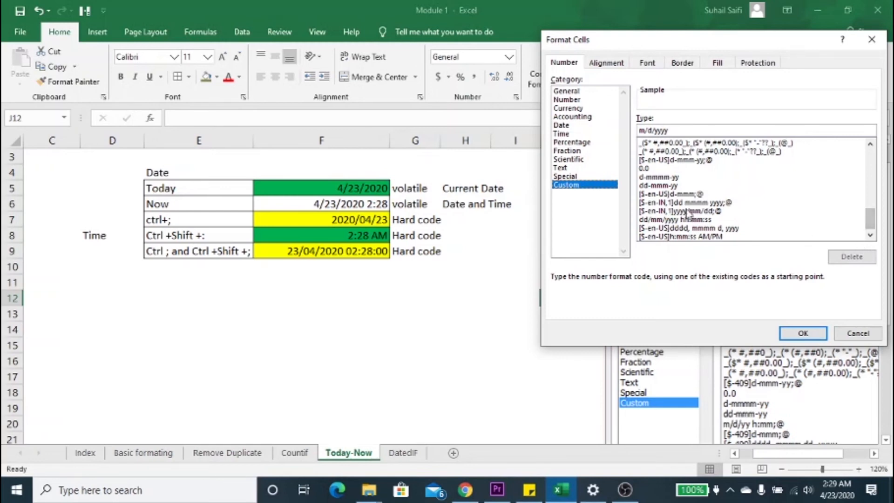
click(859, 334)
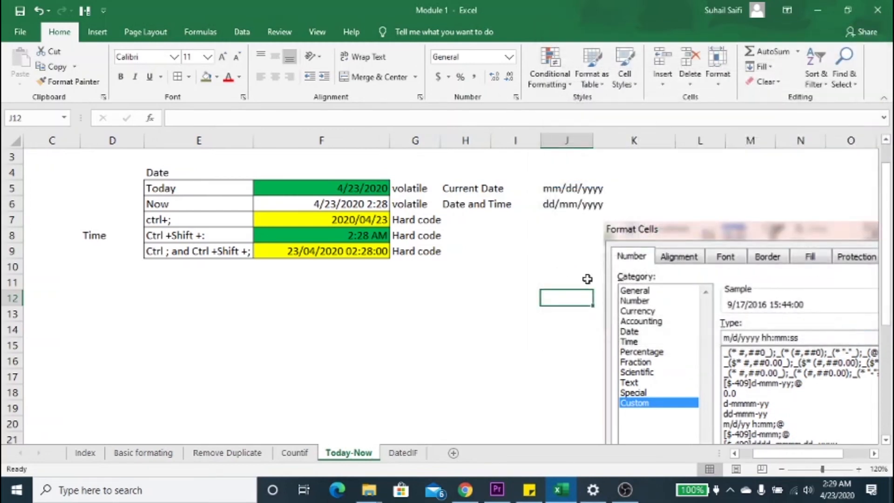
click(471, 296)
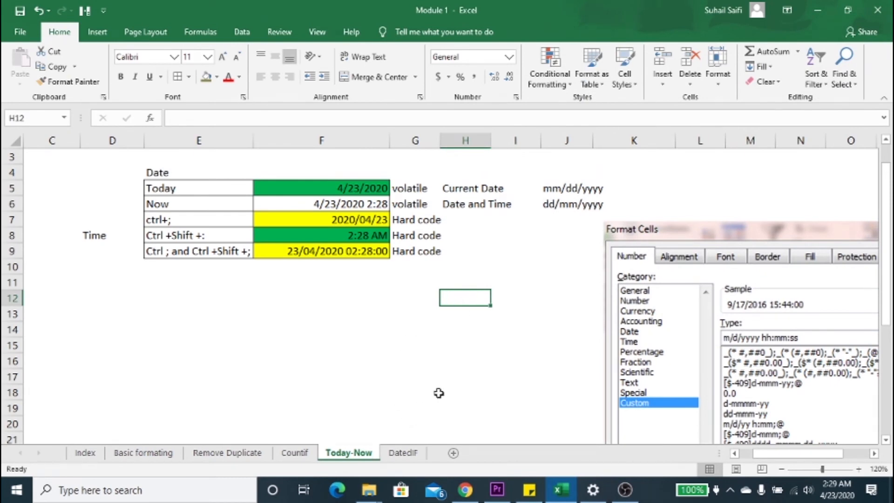
Step: Open the DatedIF sheet and review the birth date table, the DATEDIF syntax in E2 and the unit codes with their meanings
click(395, 454)
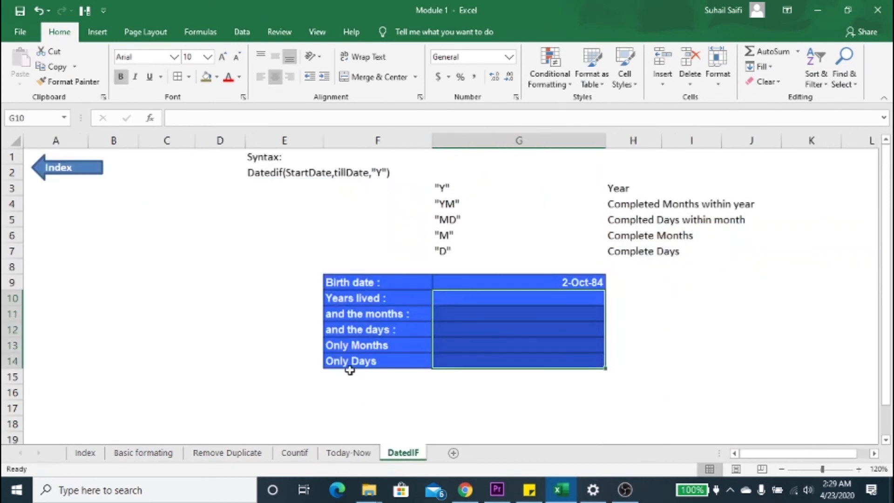
click(175, 333)
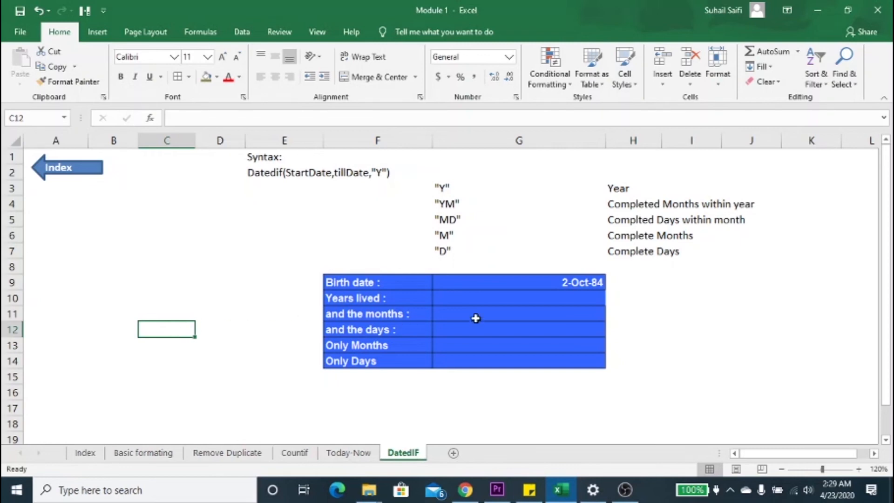
click(534, 299)
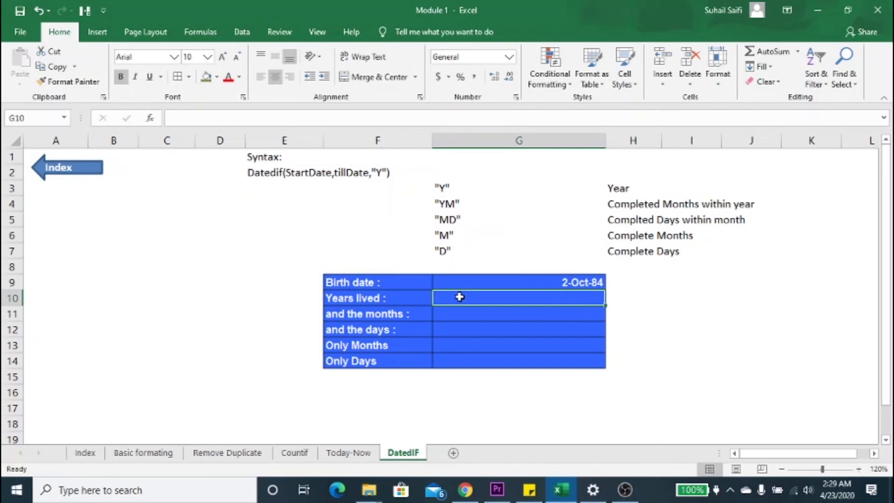
click(263, 183)
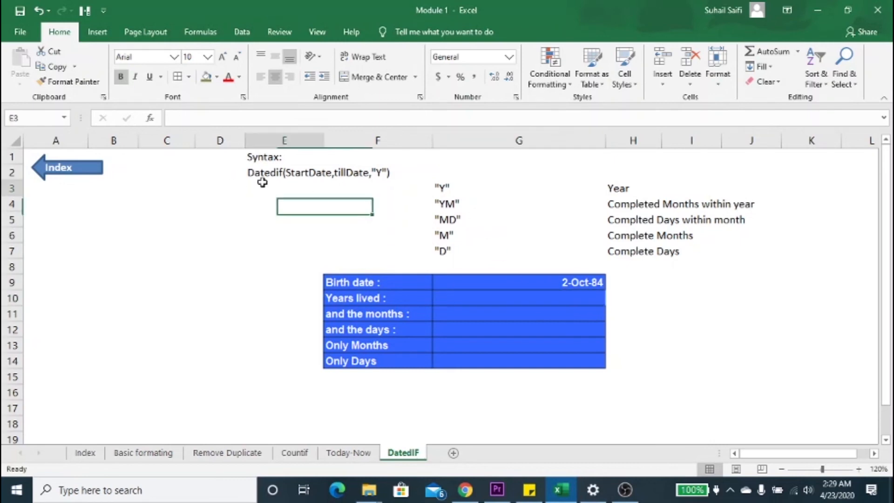
click(289, 173)
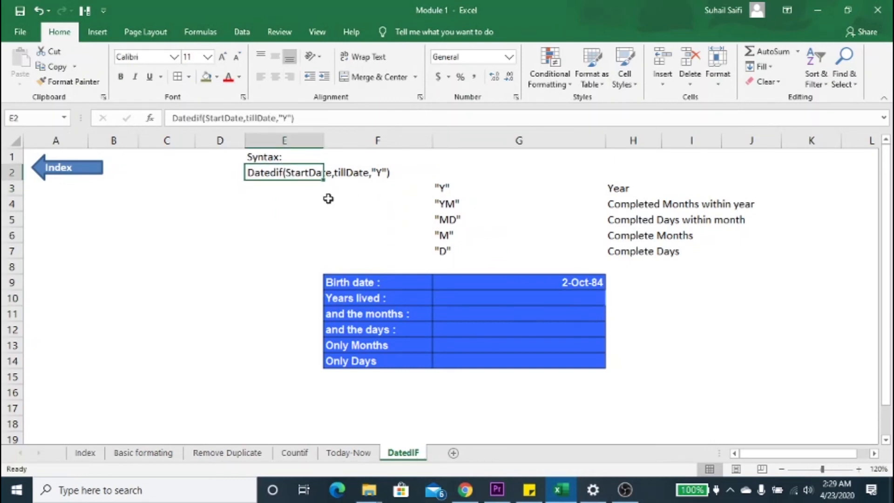
click(269, 186)
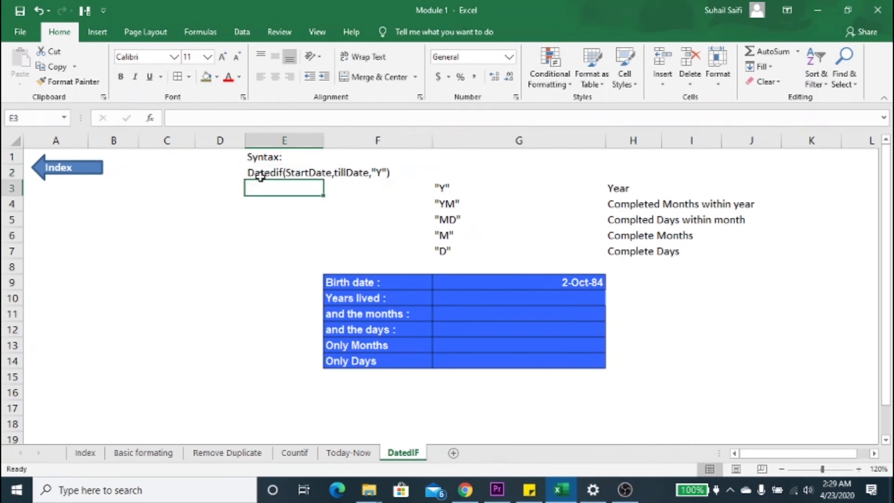
click(311, 172)
click(349, 175)
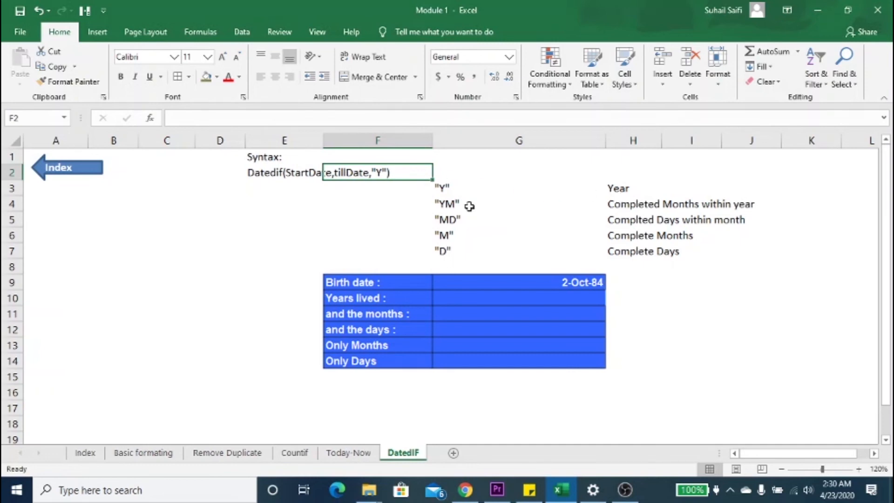
click(450, 189)
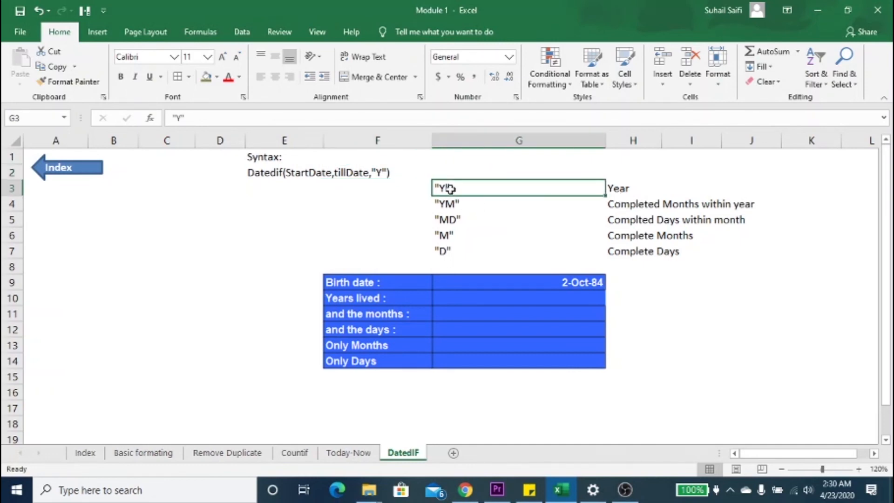
click(616, 190)
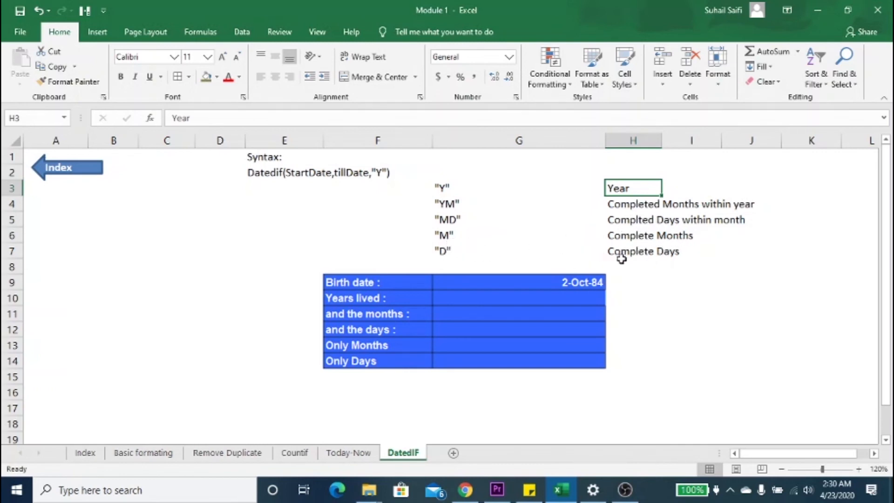
Step: Fill the empty result cells G10:G14 of the birth date table with the olive-brown color
click(490, 298)
key(shift+Down)
key(shift+Down)
key(shift+Down)
key(shift+Down)
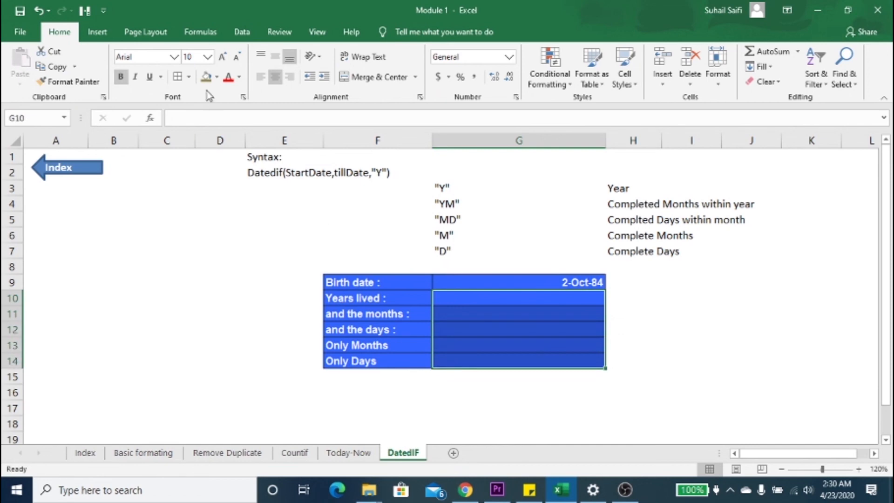
click(205, 77)
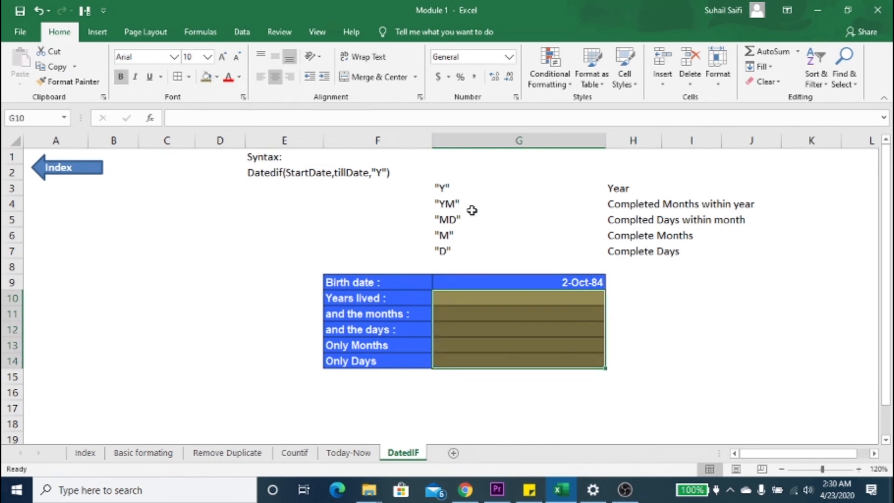
Step: Try to enter a DATEDIF formula in the Years lived cell G10
click(505, 300)
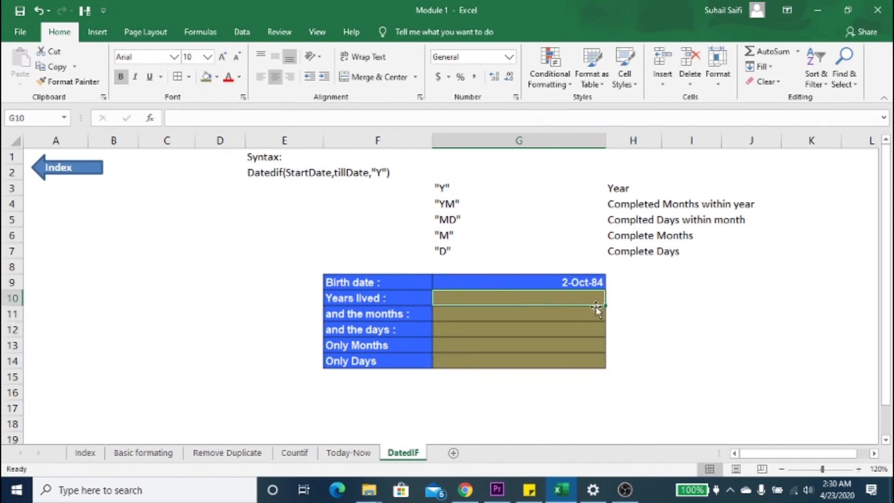
text(=)
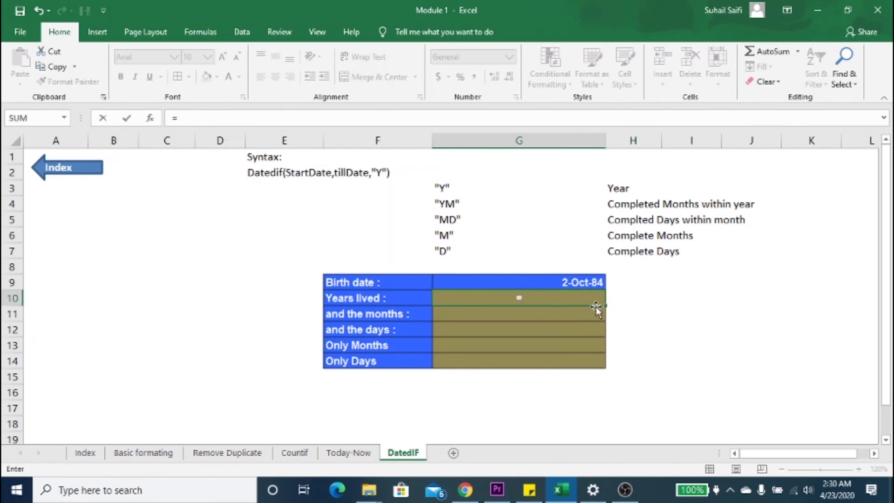
text(c)
key(BackSpace)
text(datedif)
key(Tab)
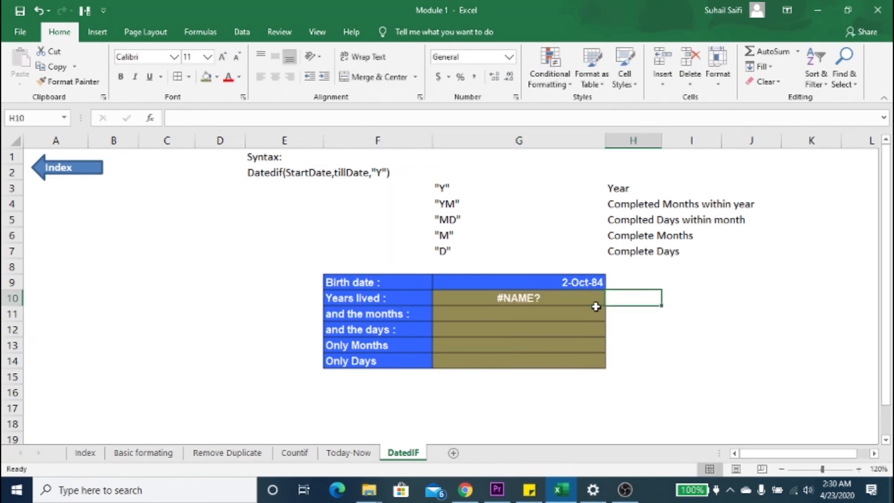
Step: Enter =datedif(G9,TODAY(),"y") in the Years lived cell G10 to calculate the completed years since the birth date
click(596, 306)
text(=)
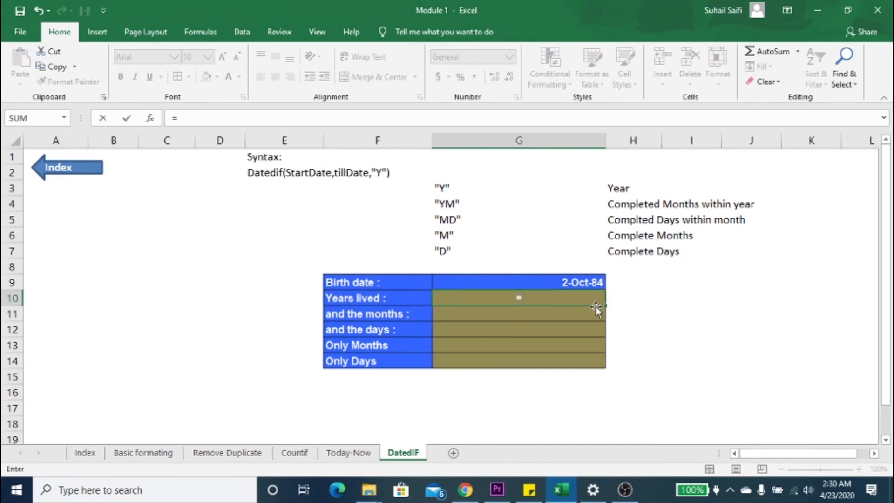
text(c)
key(BackSpace)
text(d)
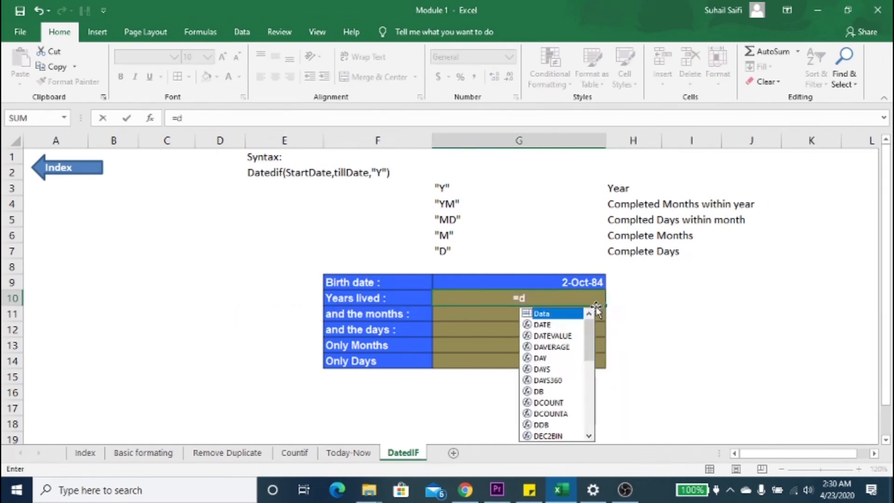
text(ated)
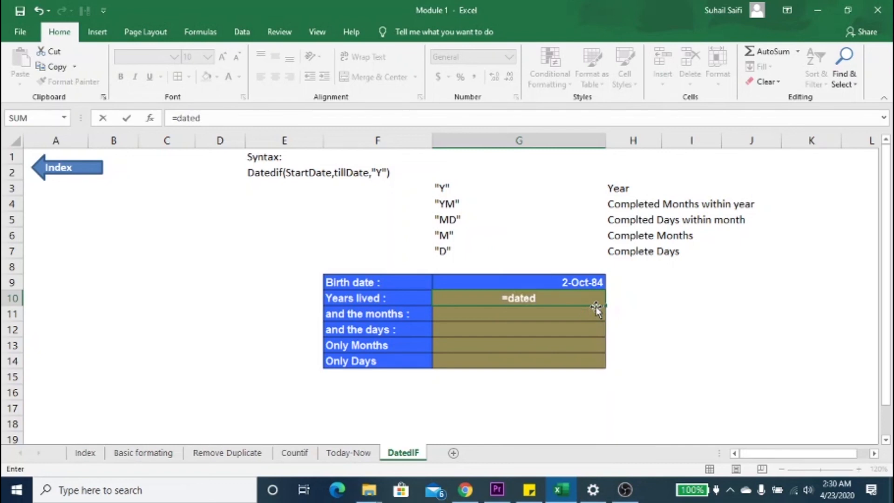
text(if()
key(Up)
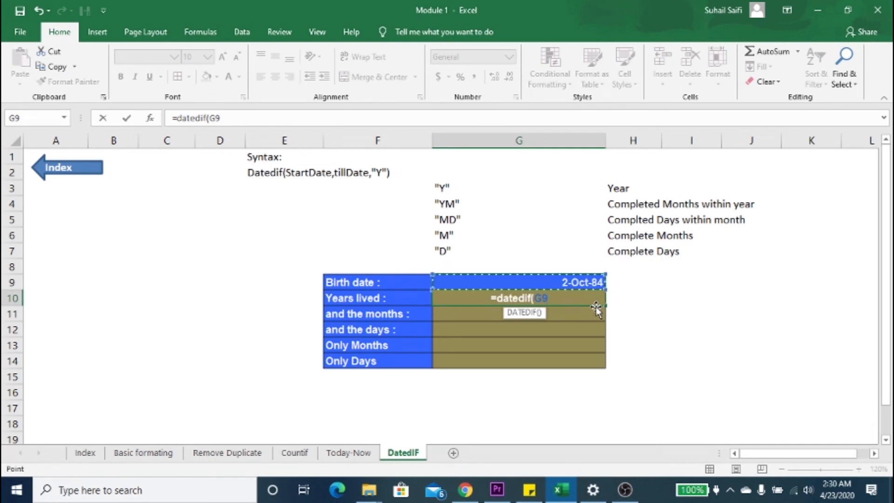
text(,)
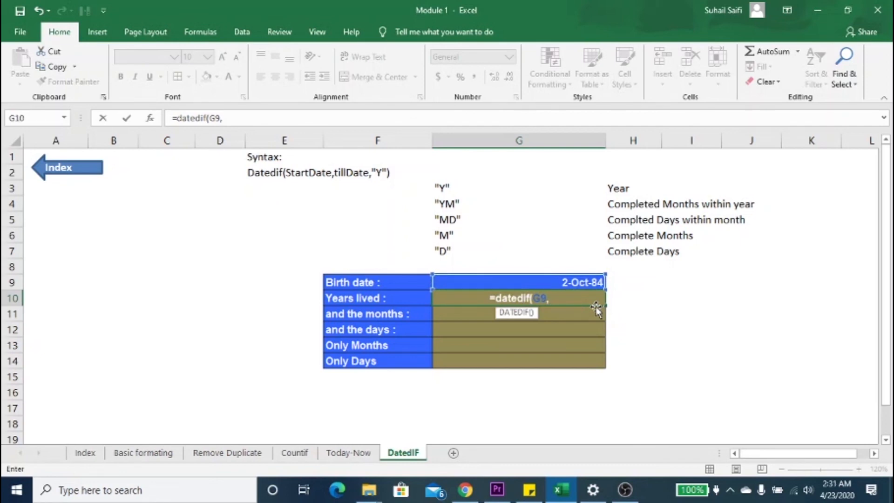
text(TODAY()
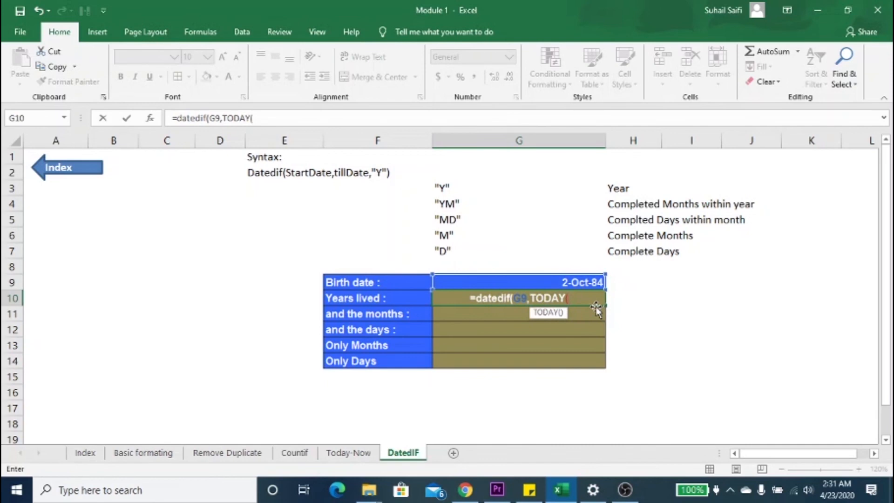
text(),)
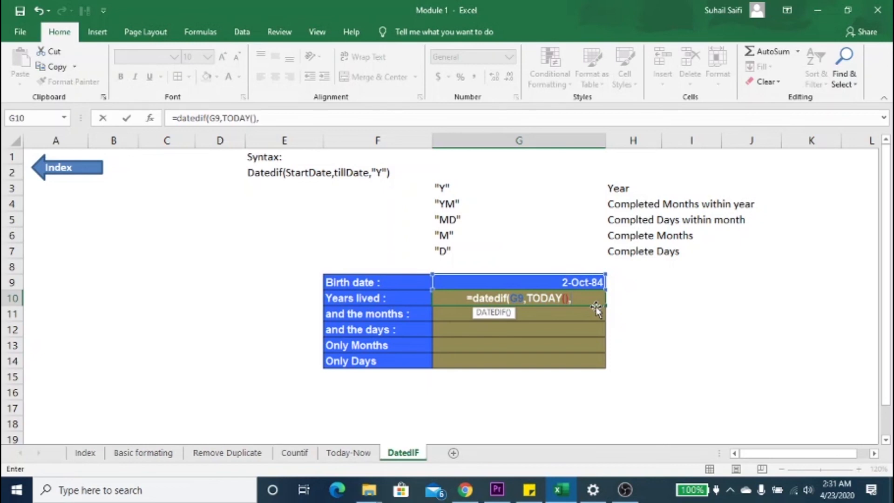
text(")
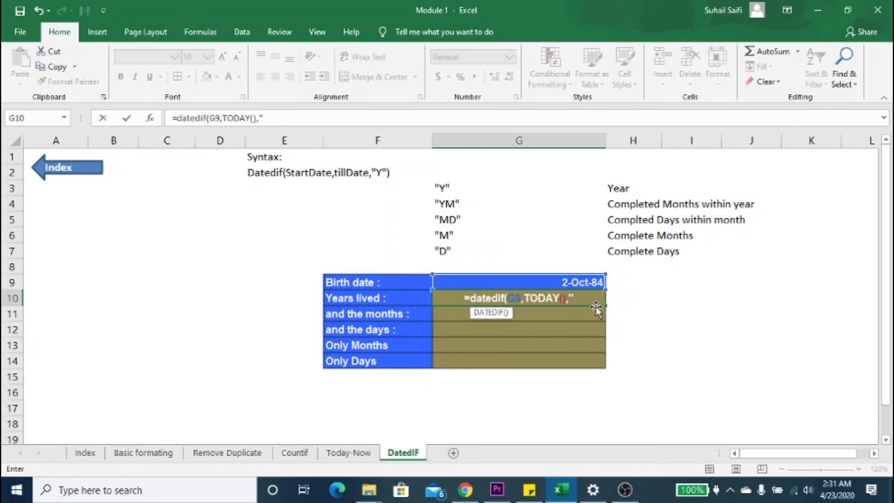
text(y)
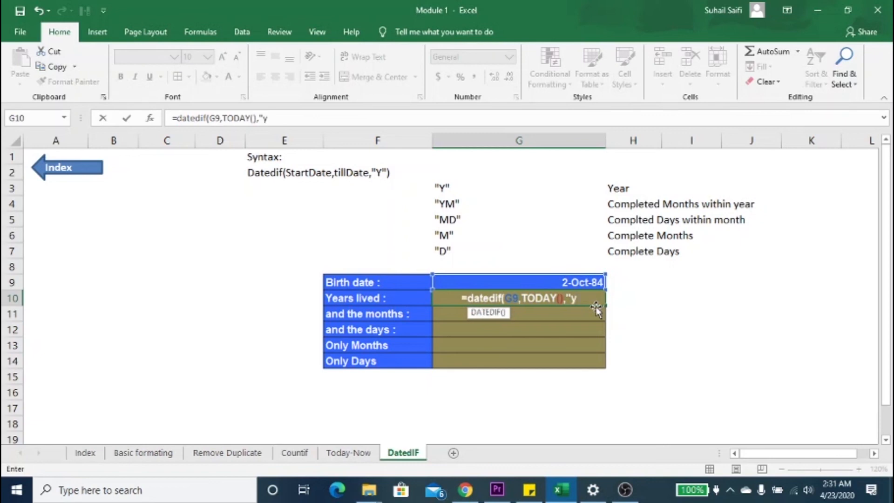
text("))
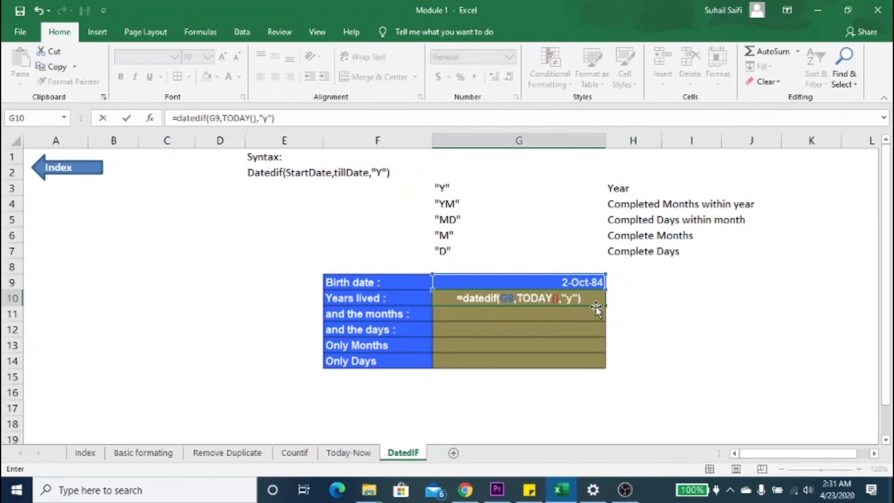
key(Return)
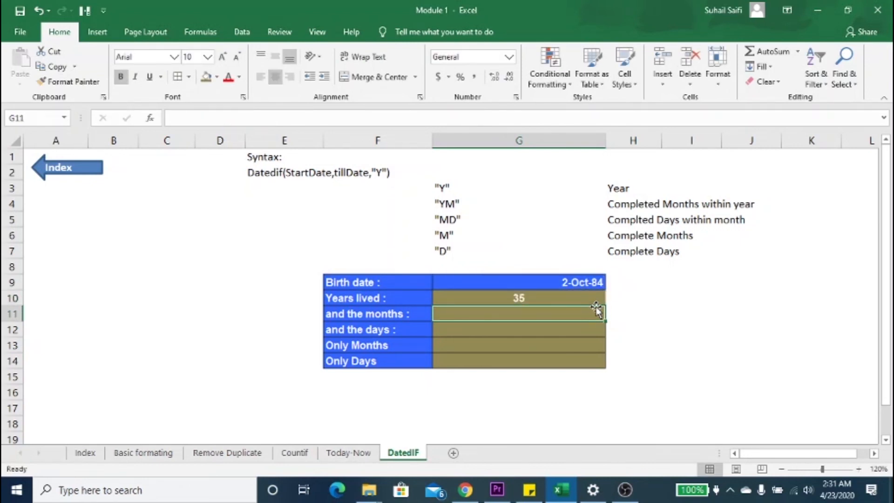
Step: Enter =datedif(G9,TODAY(),"ym") in G11 to calculate the completed months within the current year of age
text(=)
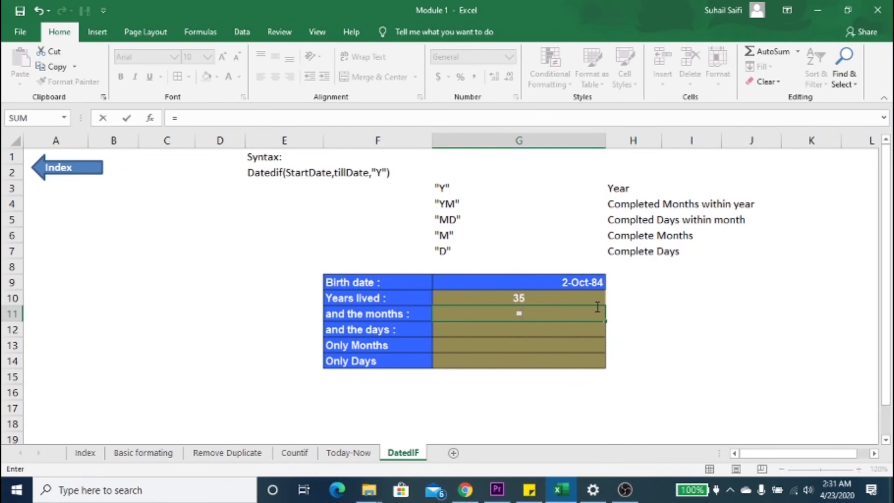
text(dated)
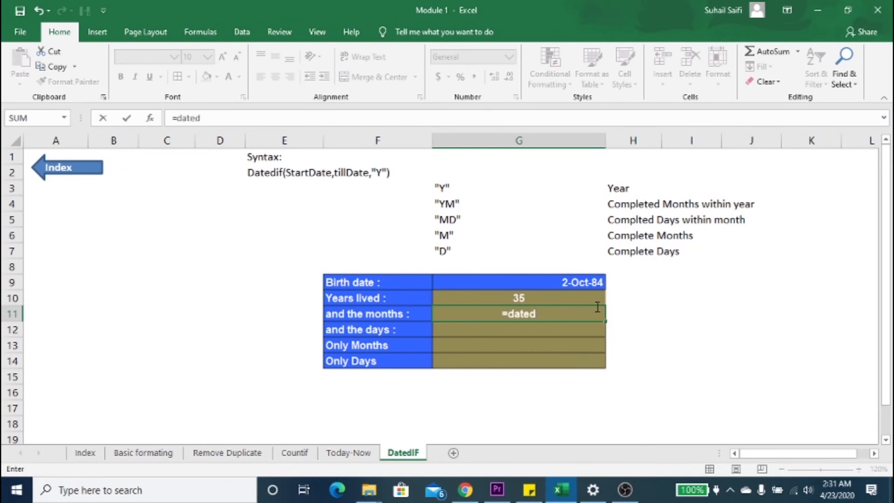
text(if()
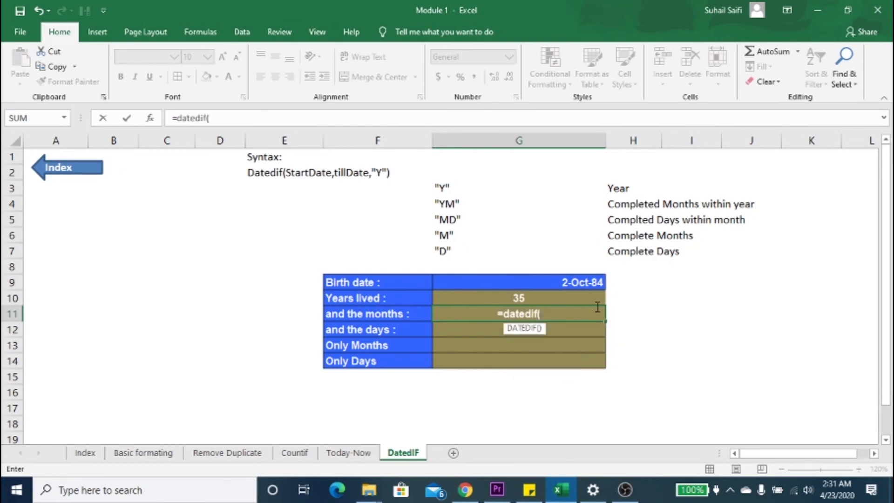
click(594, 282)
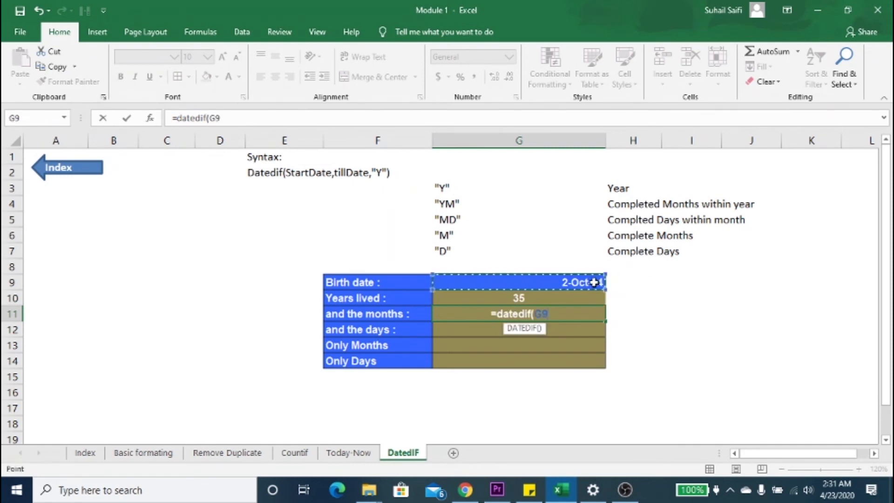
text(,")
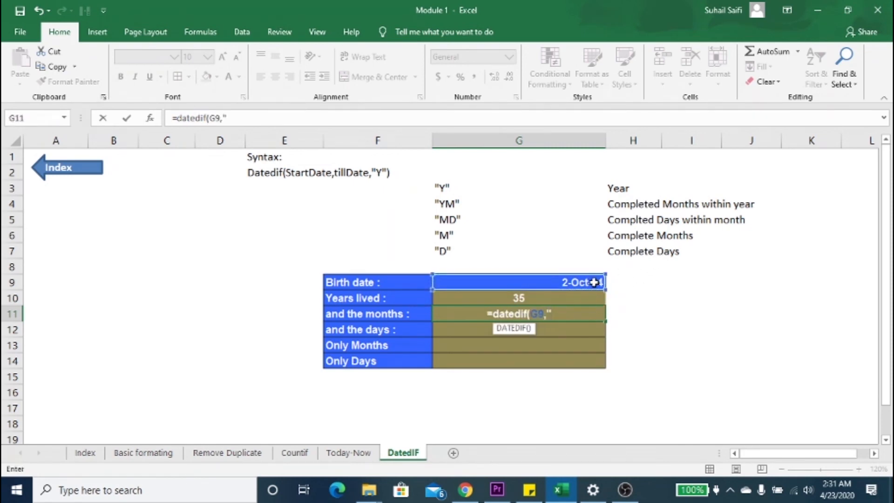
key(BackSpace)
text(tod)
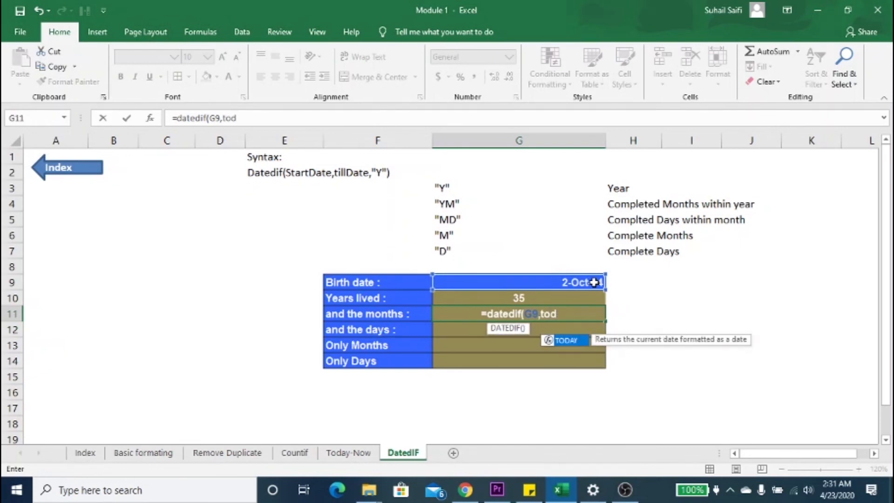
key(Tab)
text(),)
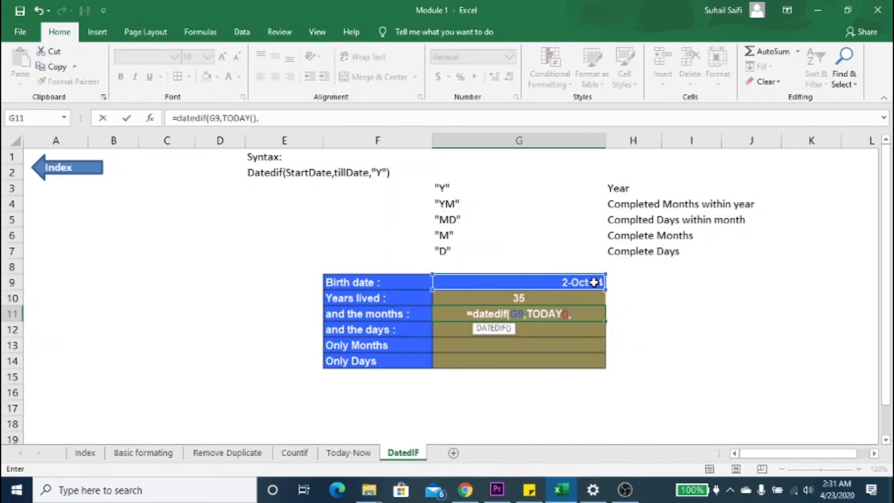
text("ym)
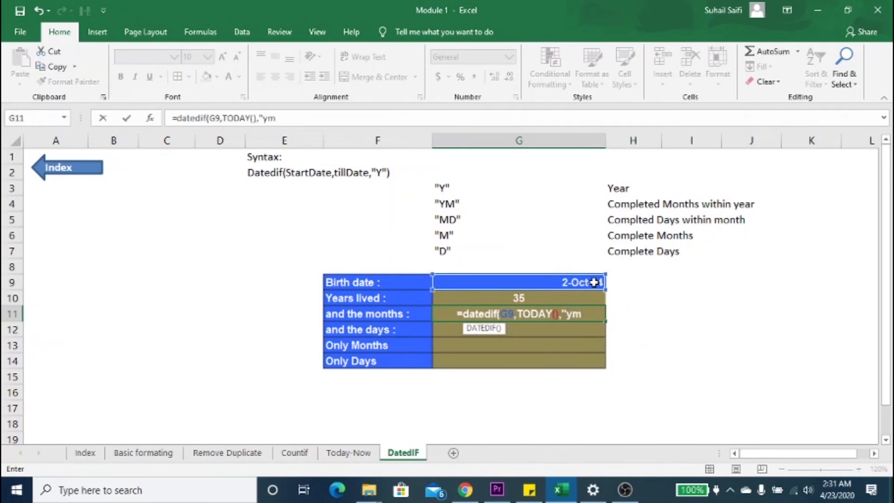
text("))
key(Return)
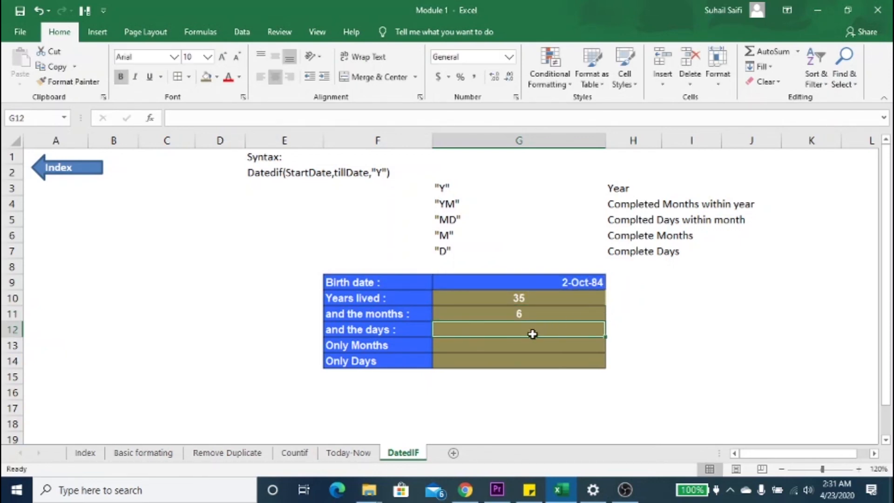
Step: Enter =datedif(G9,TODAY(),"md") in G12 to calculate the completed days within the month
text(=datedi)
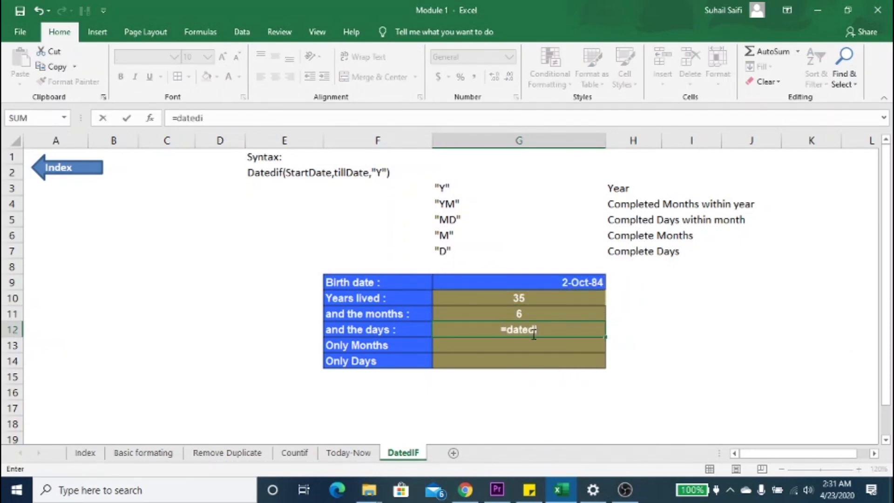
text(f()
key(Up)
key(Up)
key(Up)
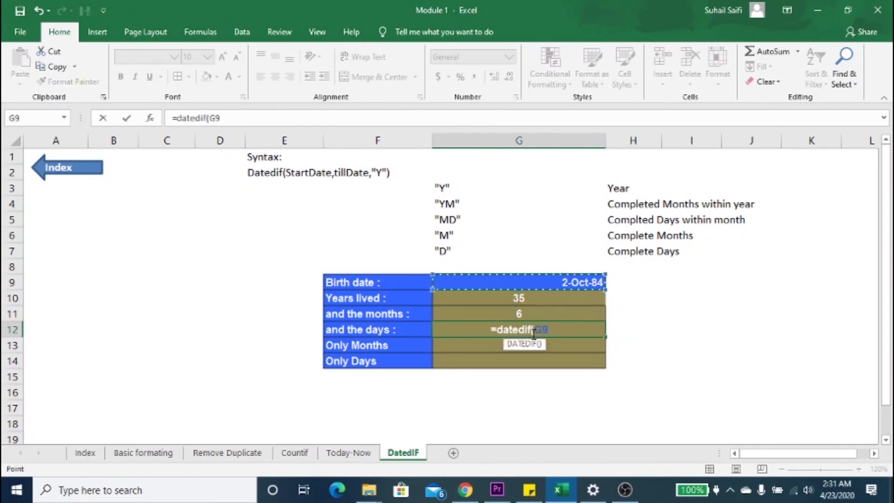
text(,to)
key(Tab)
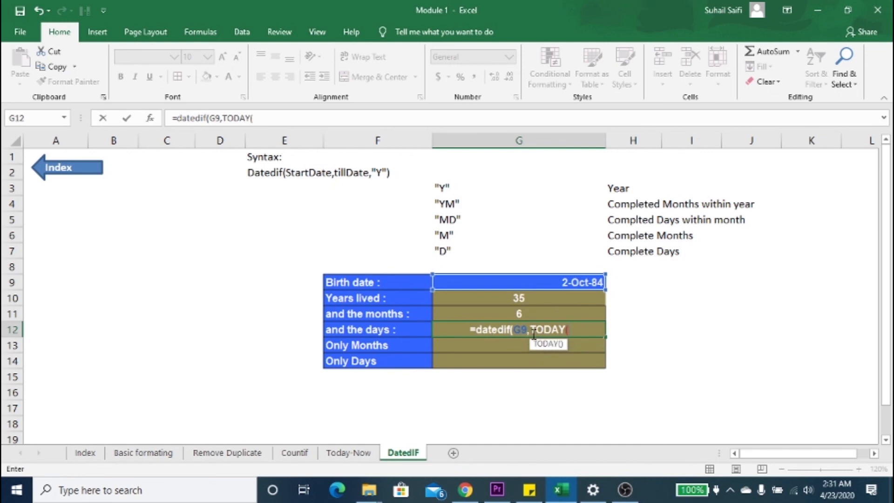
text(),)
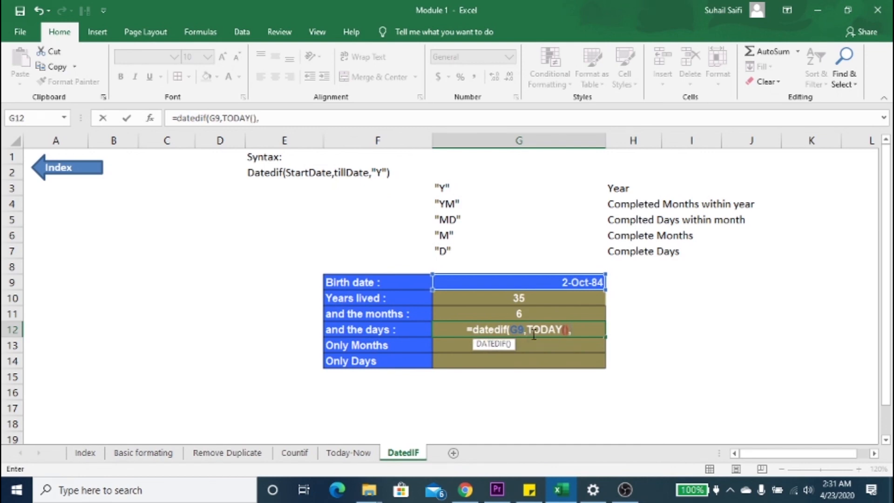
text(")
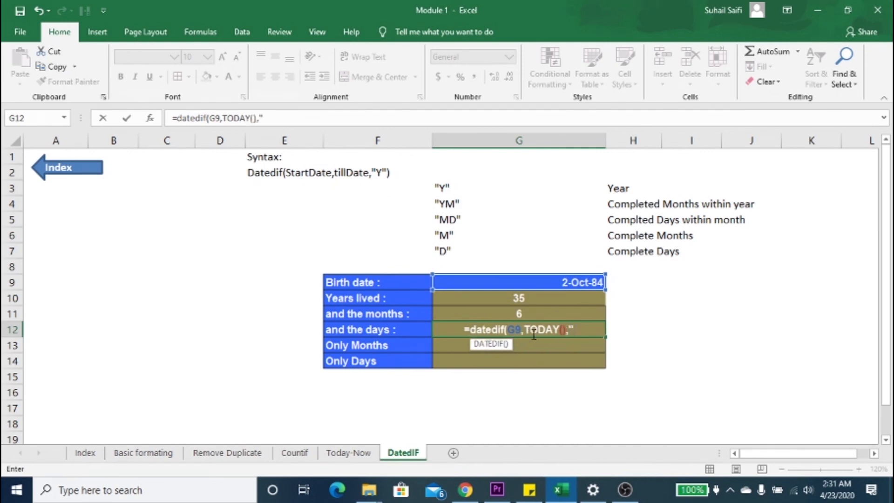
text(md)
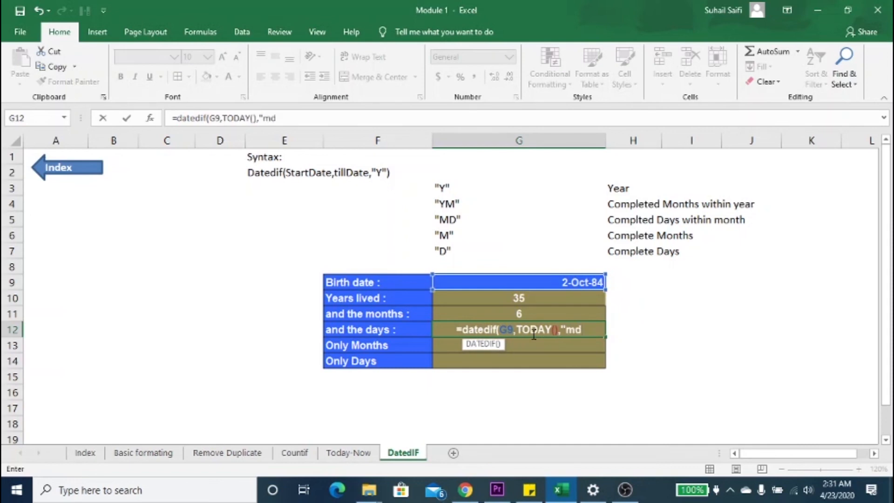
text("))
key(Return)
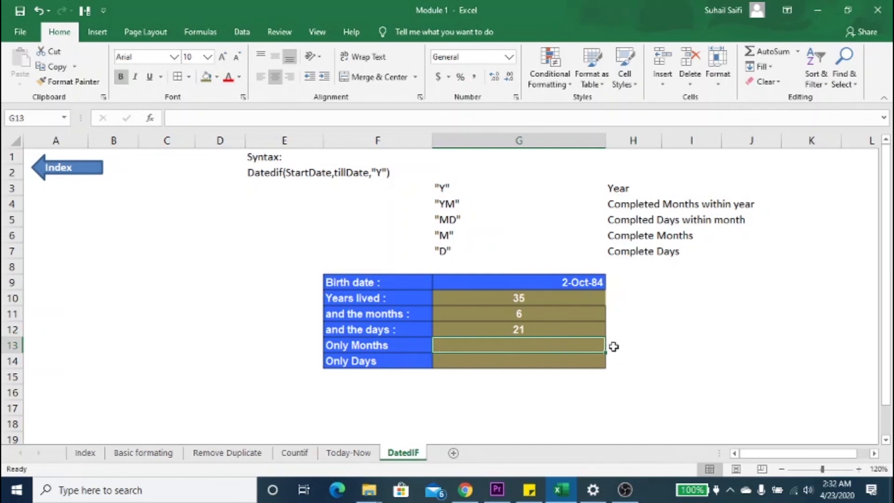
Step: Enter =datedif(G9,TODAY(),"m") in the Only Months cell G13 to calculate the total months since the birth date
text(=co)
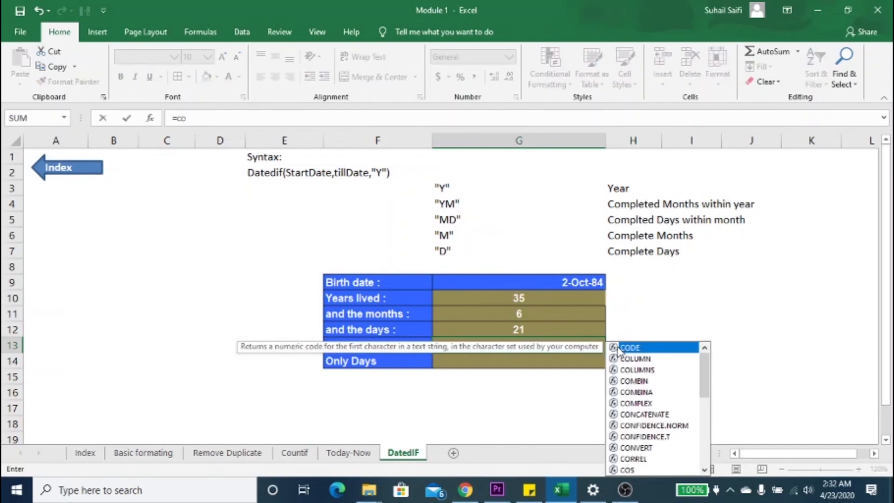
key(BackSpace)
key(BackSpace)
text(dat)
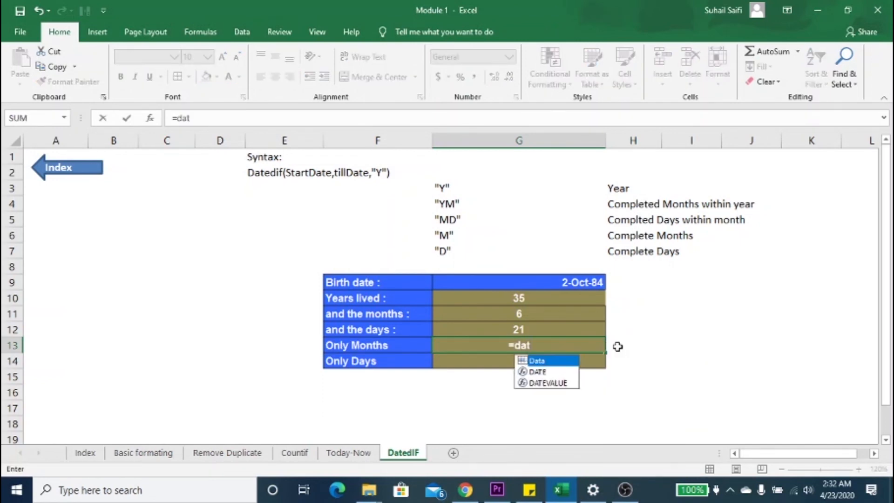
text(edif()
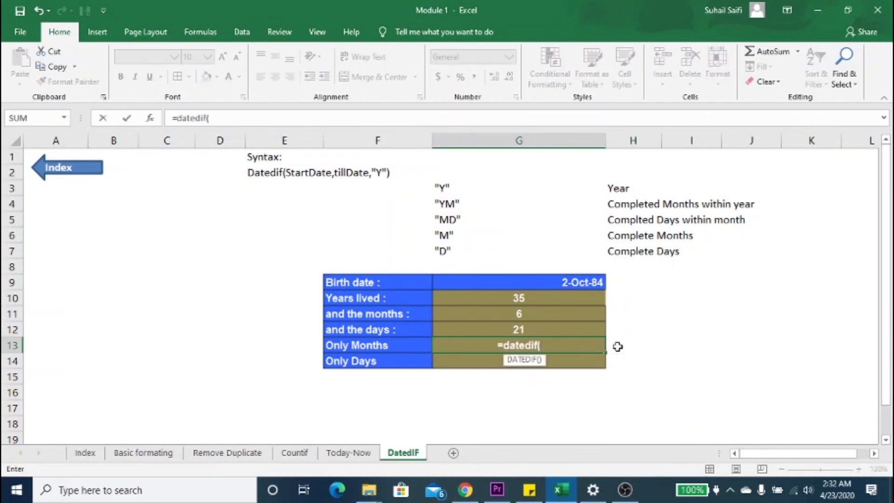
key(Up)
key(Up)
key(Up)
key(Up)
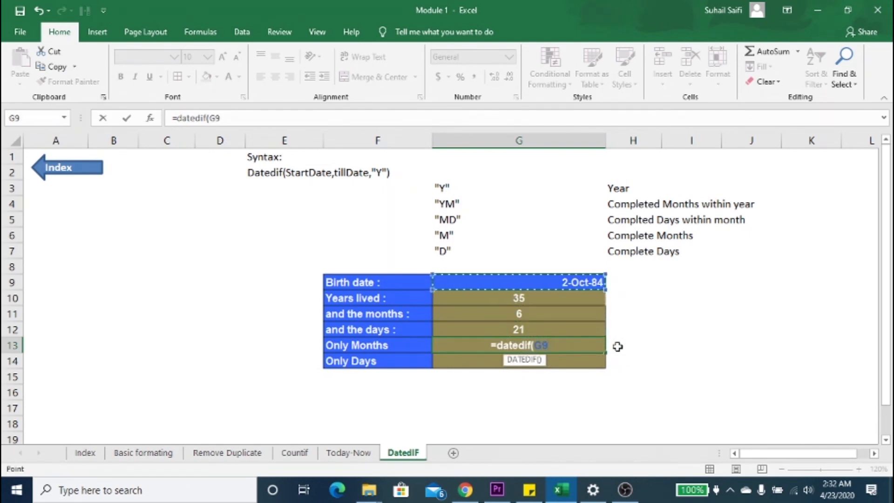
text(,tod)
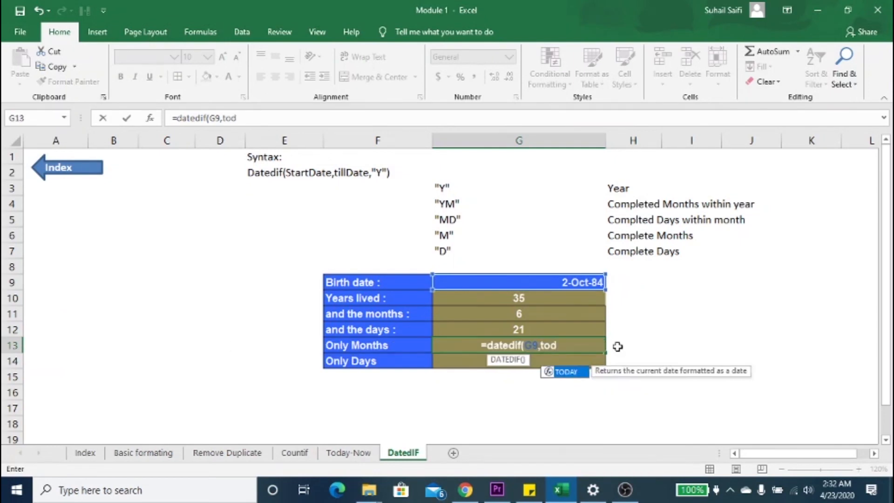
key(Tab)
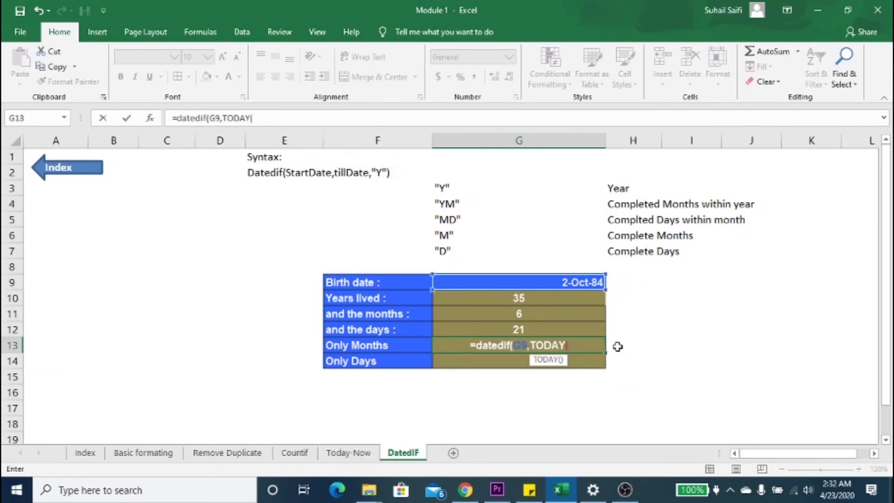
text(),"m"))
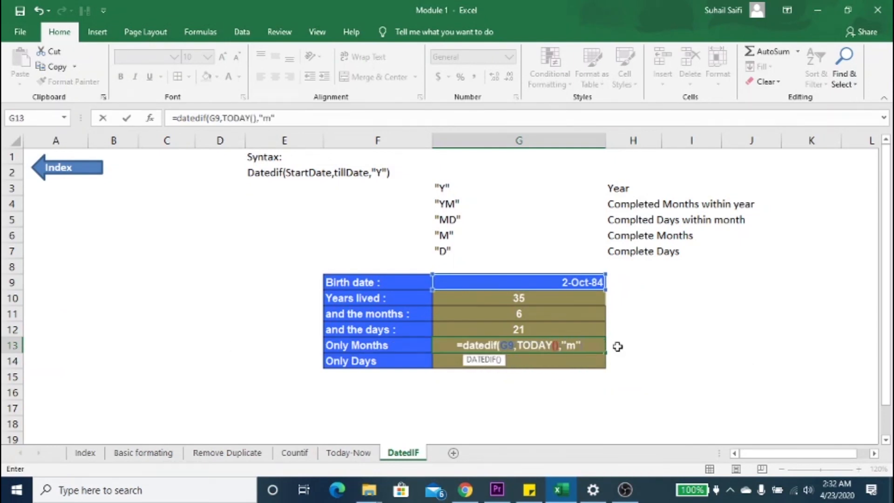
key(Return)
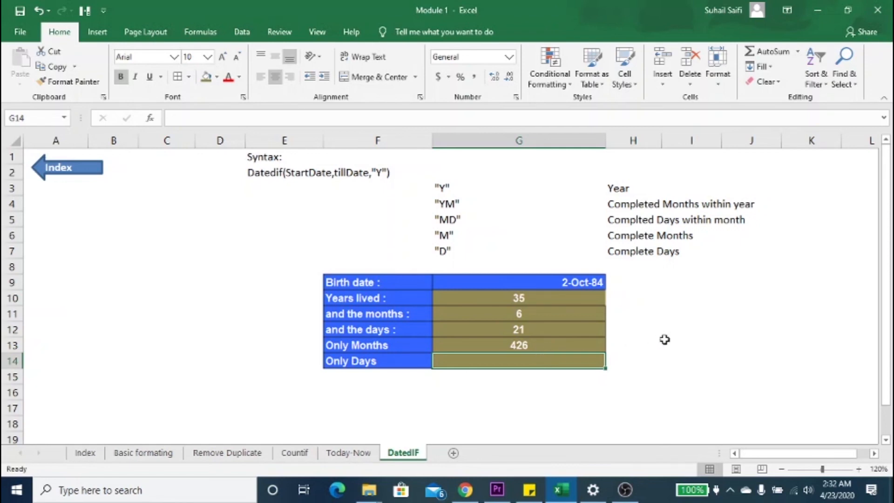
Step: Enter =datedif(G9,TODAY(),"d") in the Only Days cell G14 to calculate the total days since the birth date
text(=dated)
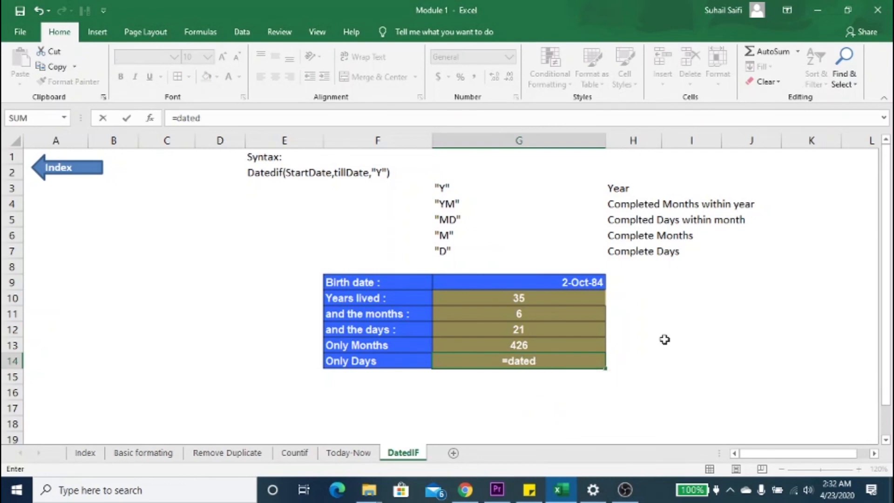
text(if()
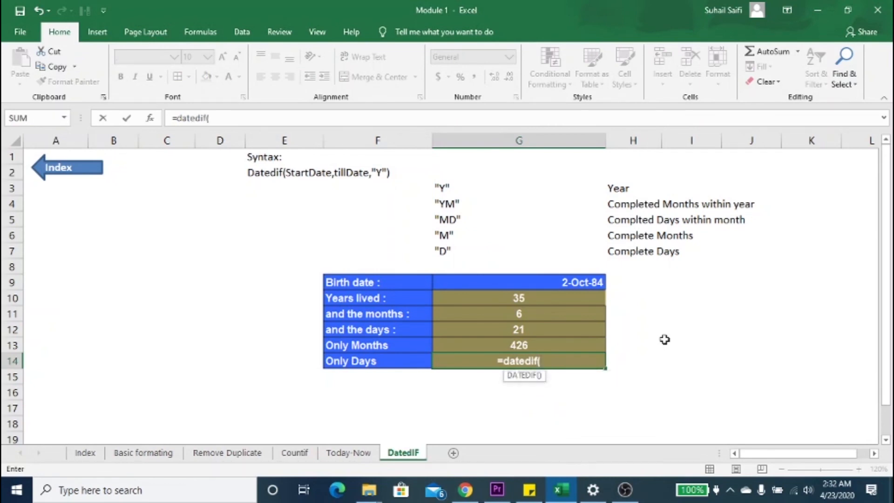
key(Up)
key(Up)
key(Up)
key(Up)
key(Up)
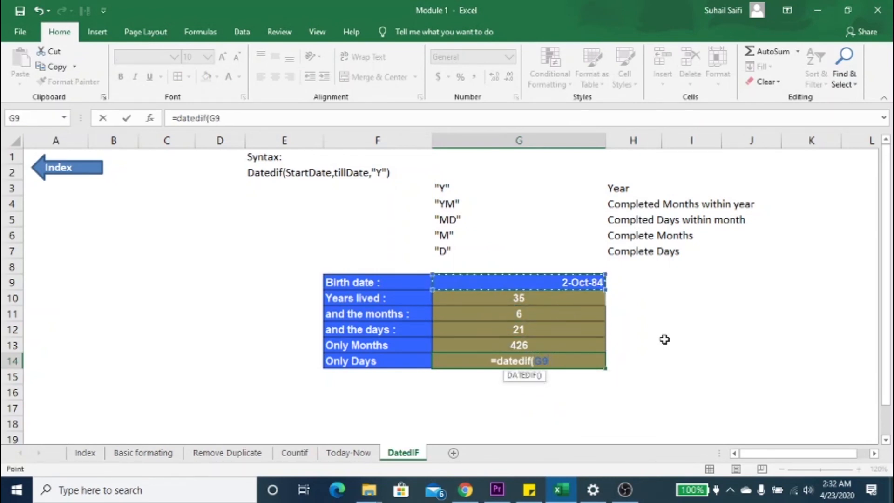
text(,TODAY()
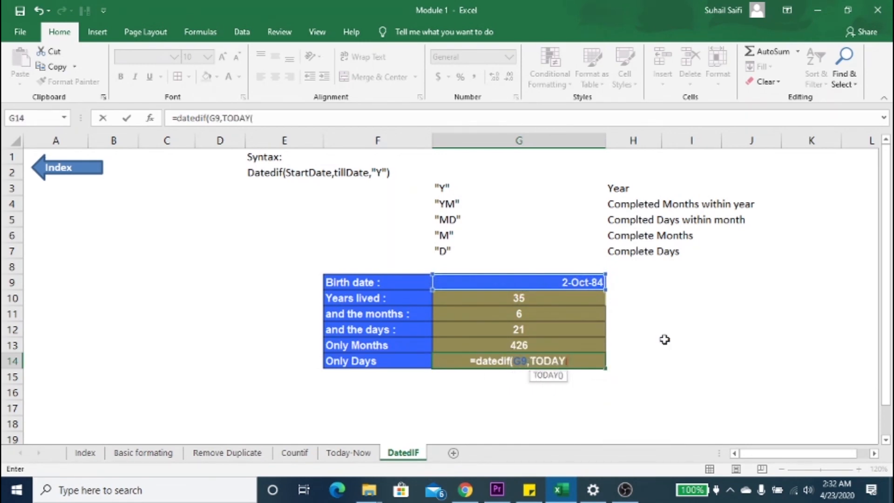
text())
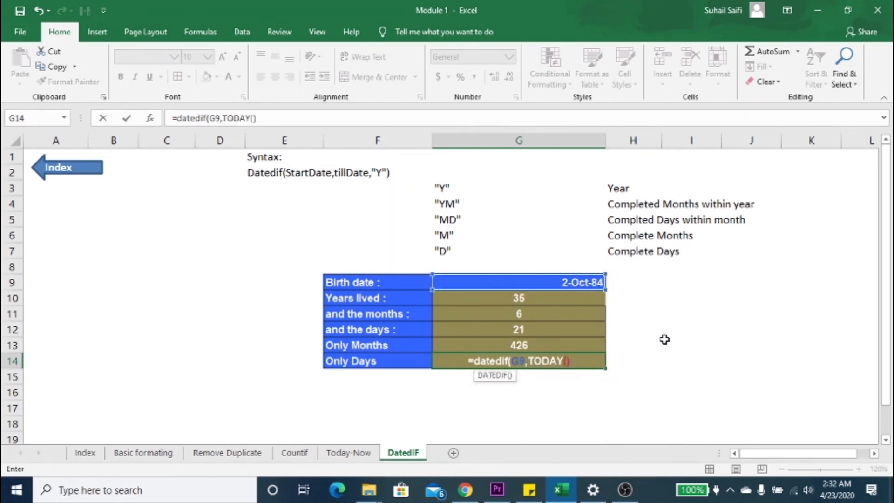
text(,"d)
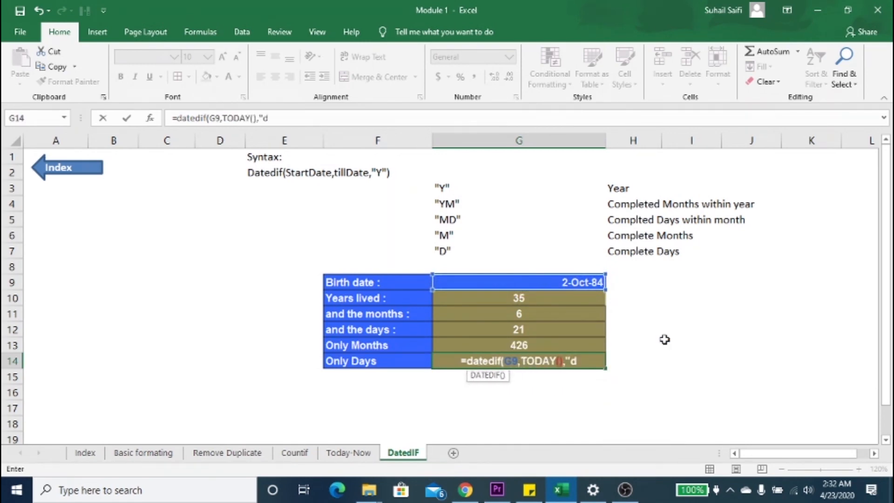
text("))
key(Return)
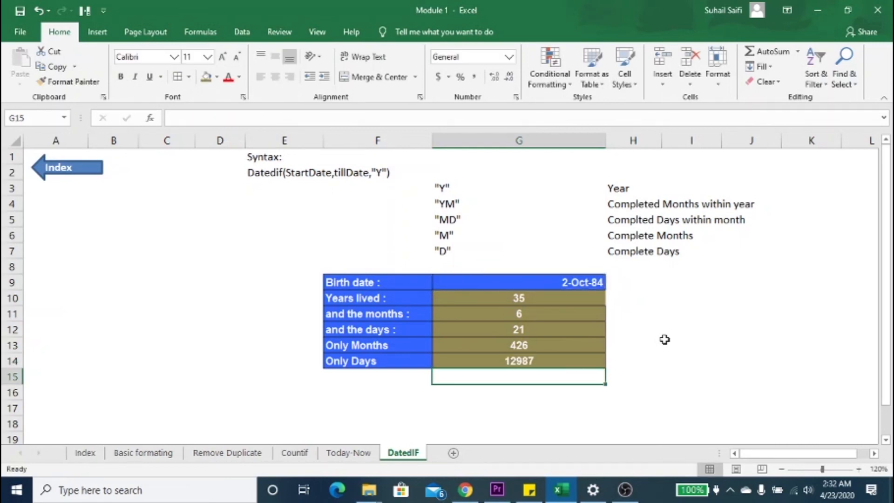
click(565, 393)
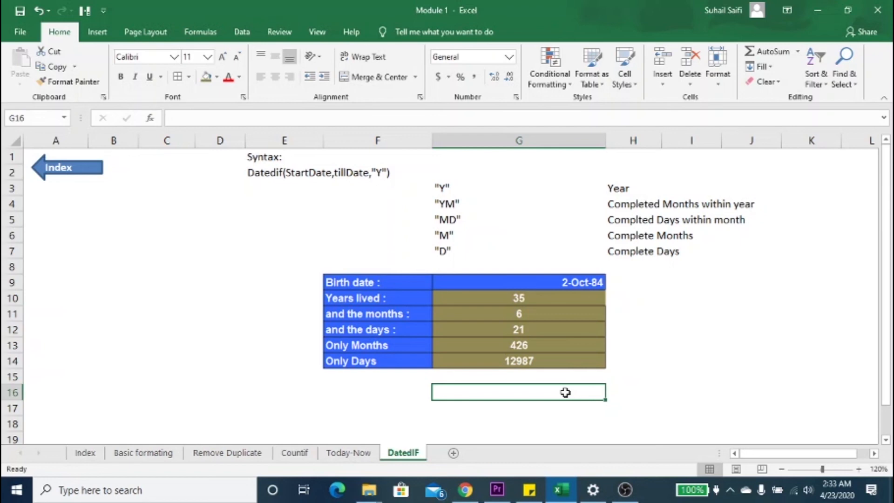
key(Up)
key(Up)
key(Up)
key(Up)
key(Up)
key(Up)
key(Up)
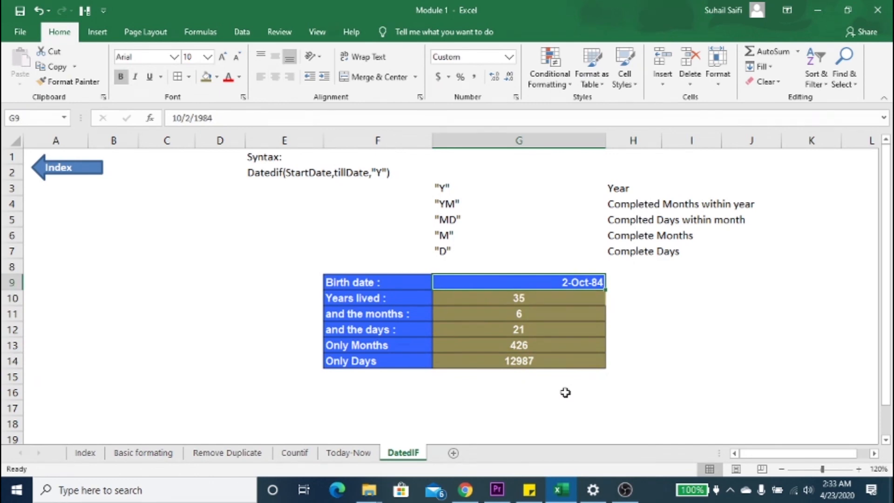
key(Left)
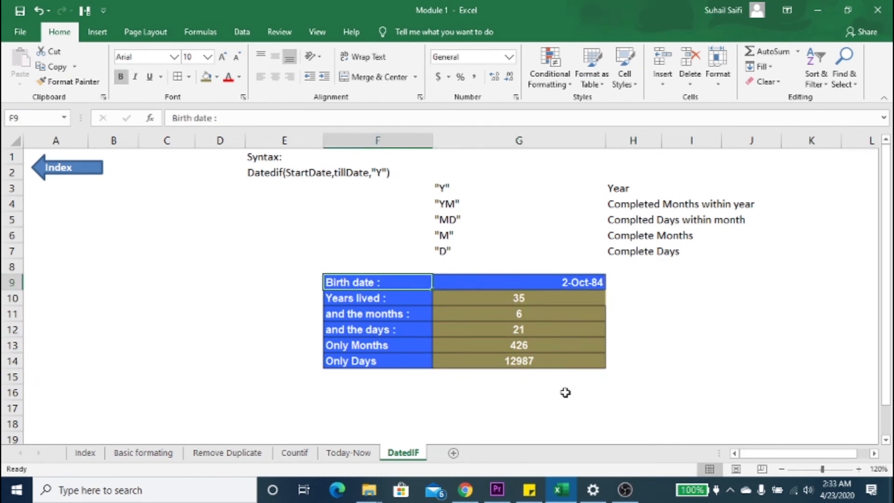
key(Down)
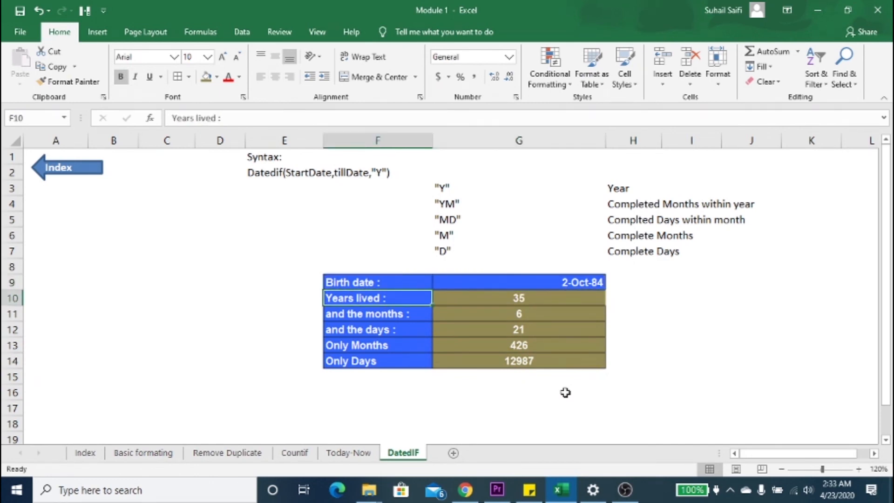